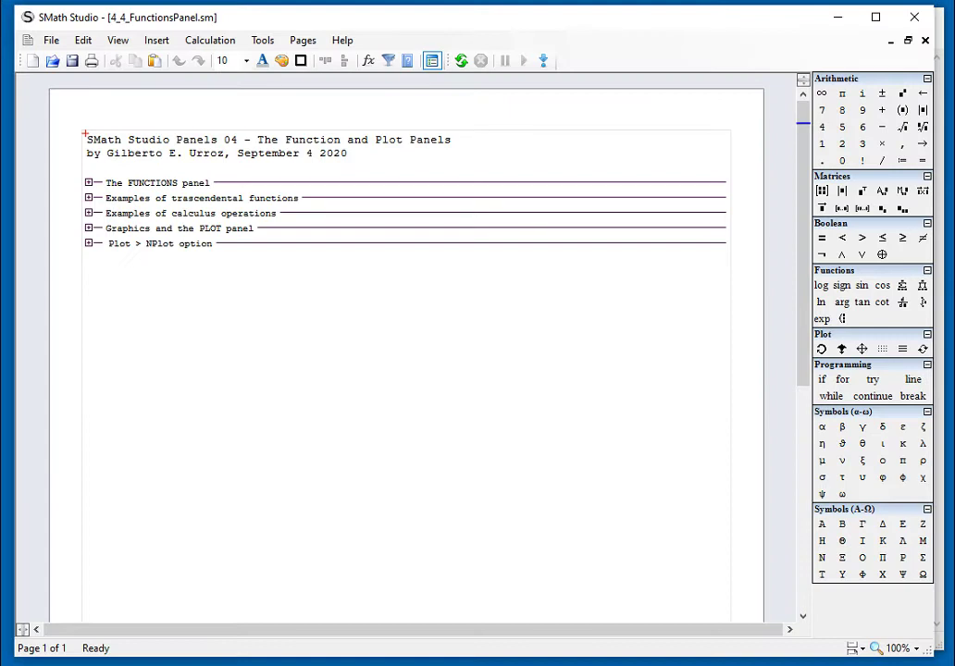
Zoom the worksheet view from 100% to 125% using the status-bar zoom dropdown.
left_click(902, 648)
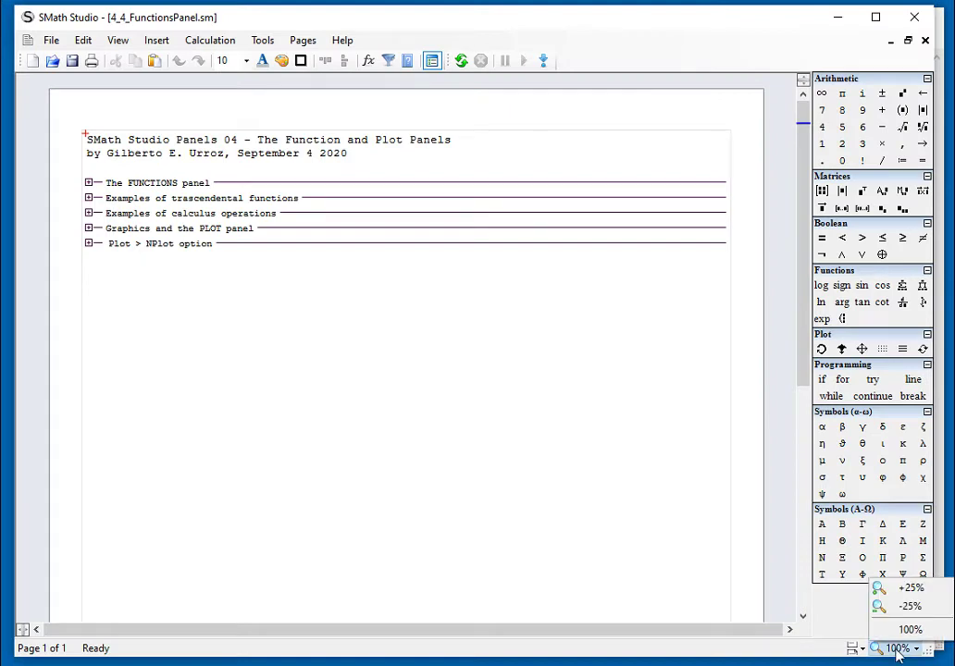
left_click(903, 592)
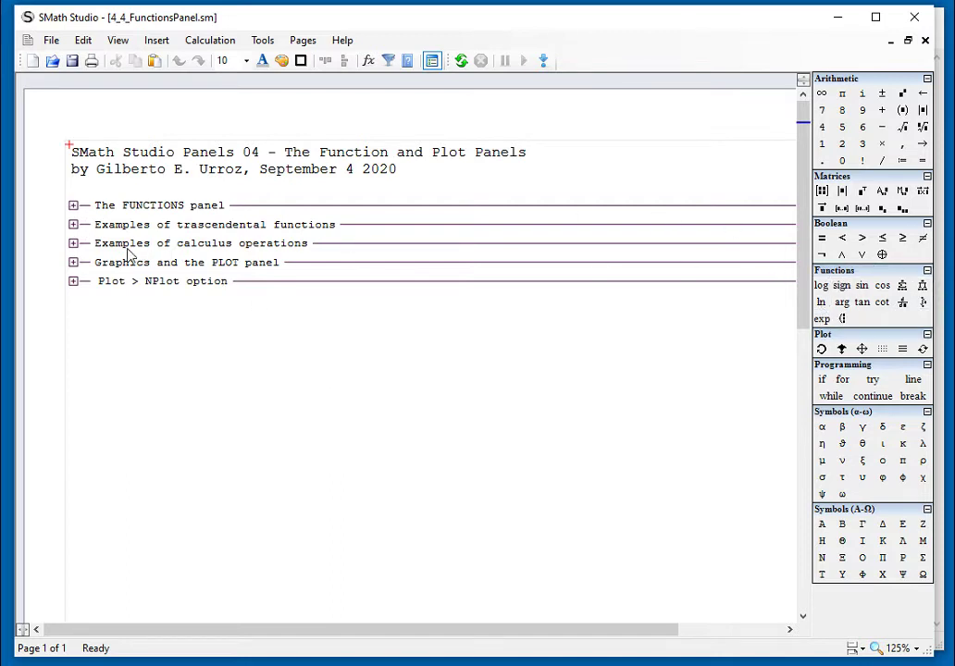
Expand and re-collapse The FUNCTIONS panel, then expand Examples of trascendental functions.
left_click(74, 207)
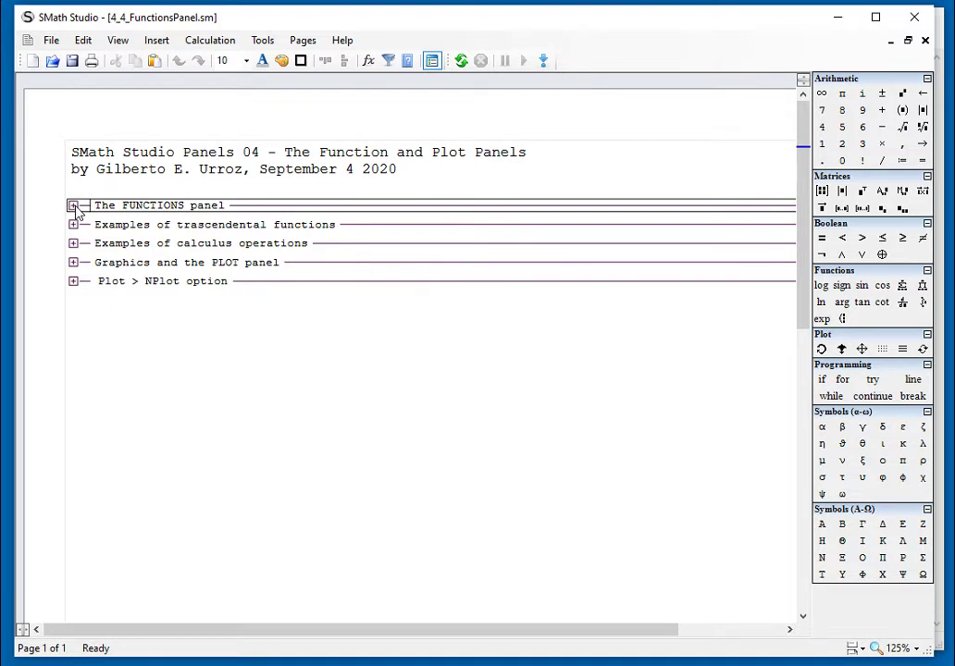
left_click(73, 205)
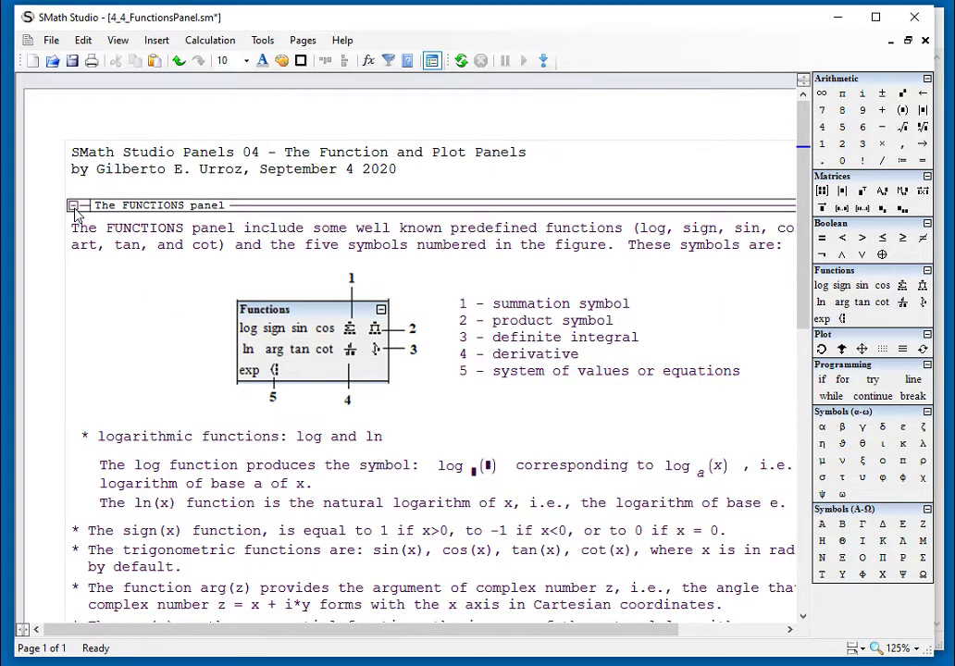
left_click(73, 205)
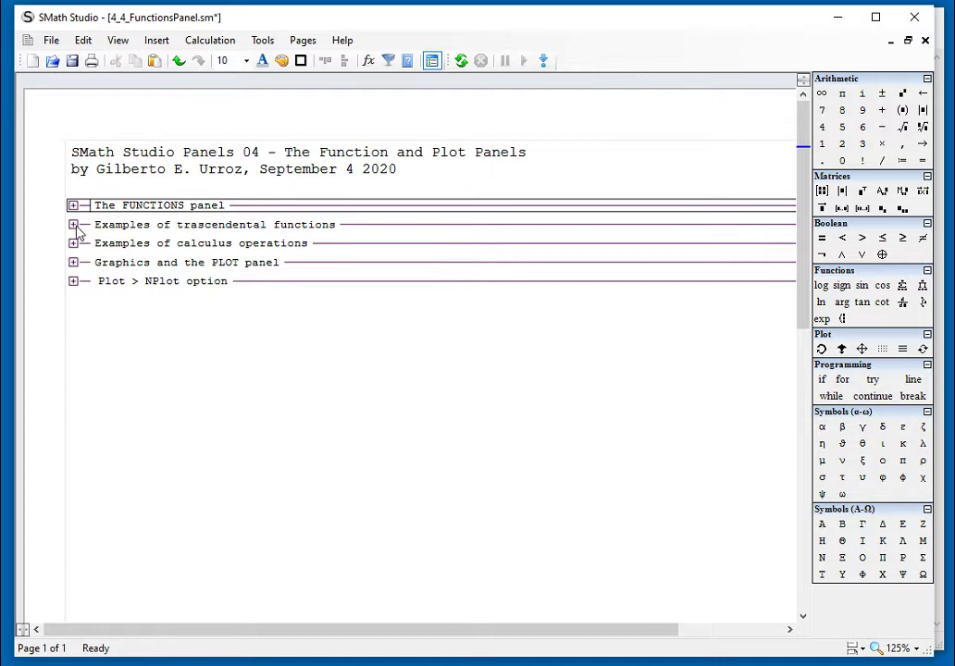
left_click(73, 225)
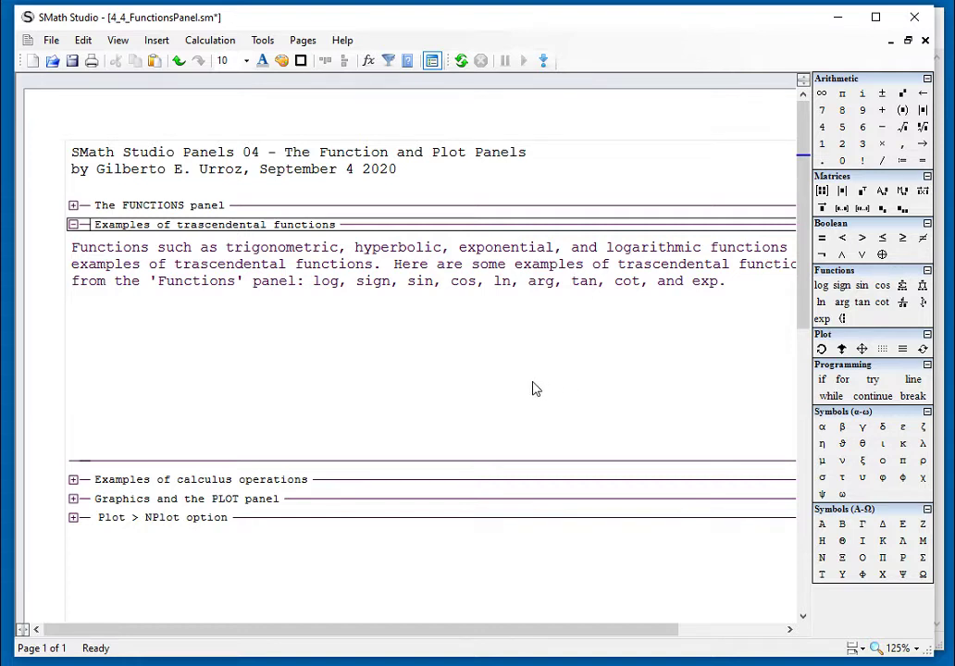
Enter log₂(16)=4 from the Functions panel below the paragraph, then 2^4=16 beside it.
left_click(71, 317)
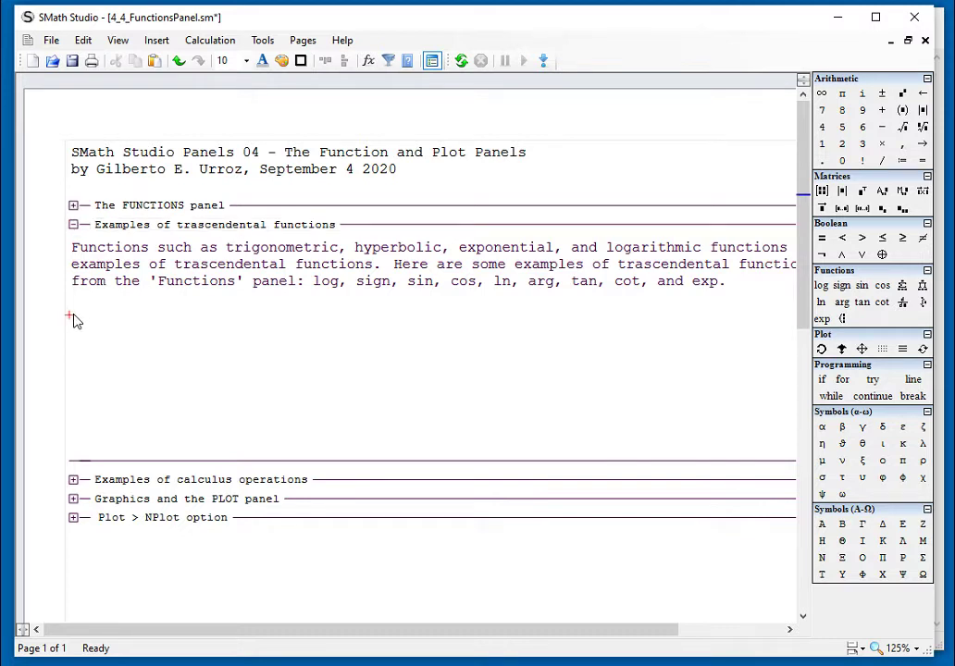
left_click(822, 287)
left_click(107, 331)
key("Right")
type("16")
type("=")
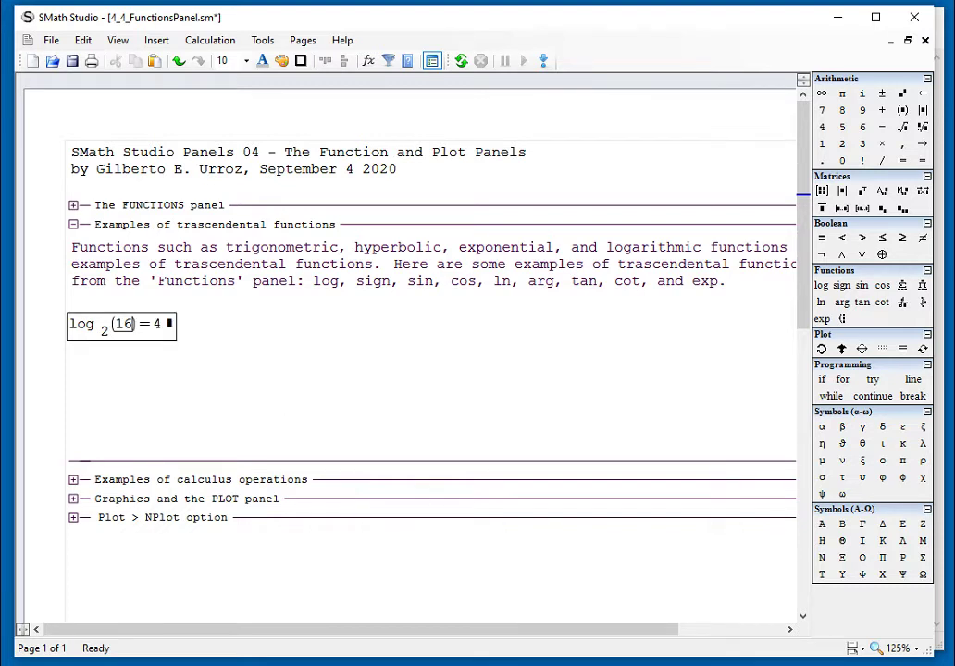
left_click(202, 323)
type("2")
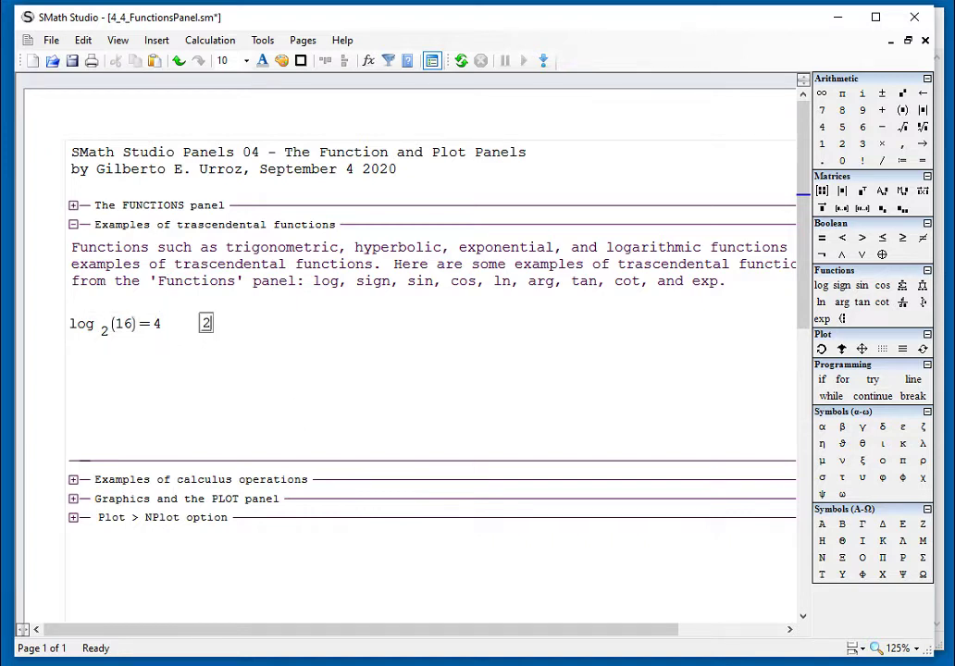
type("^4=16")
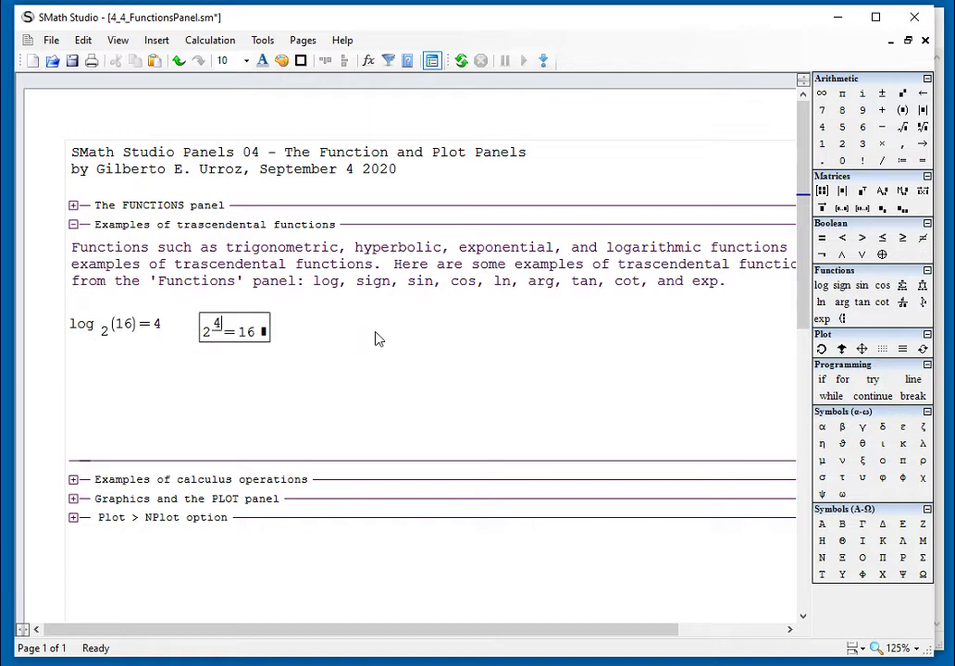
Add sign() beside 2⁴=16, trying 7 and -9 before settling on sign(0)=0.
left_click(305, 326)
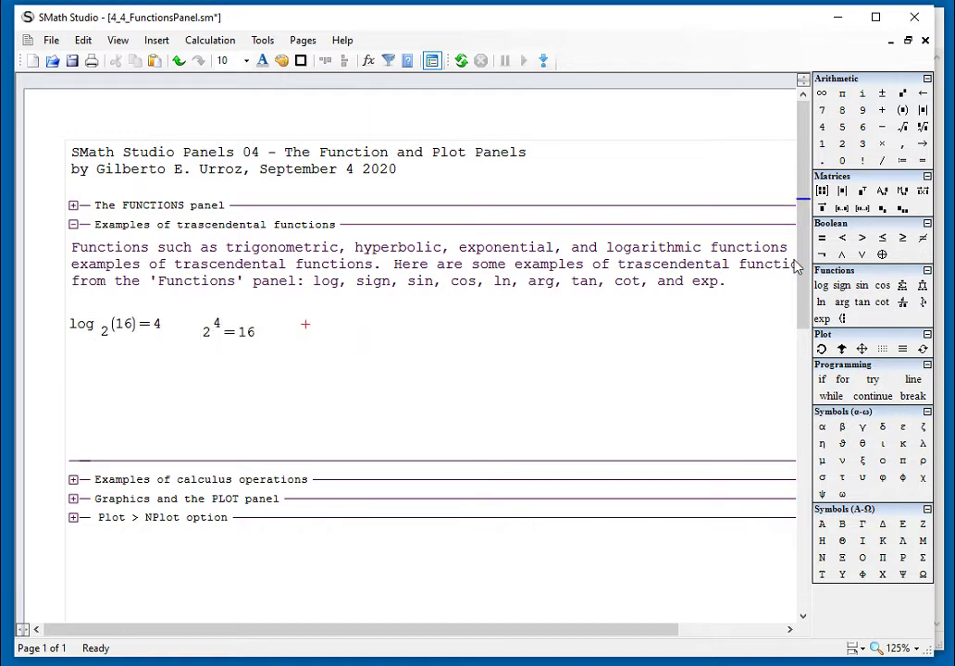
left_click(841, 285)
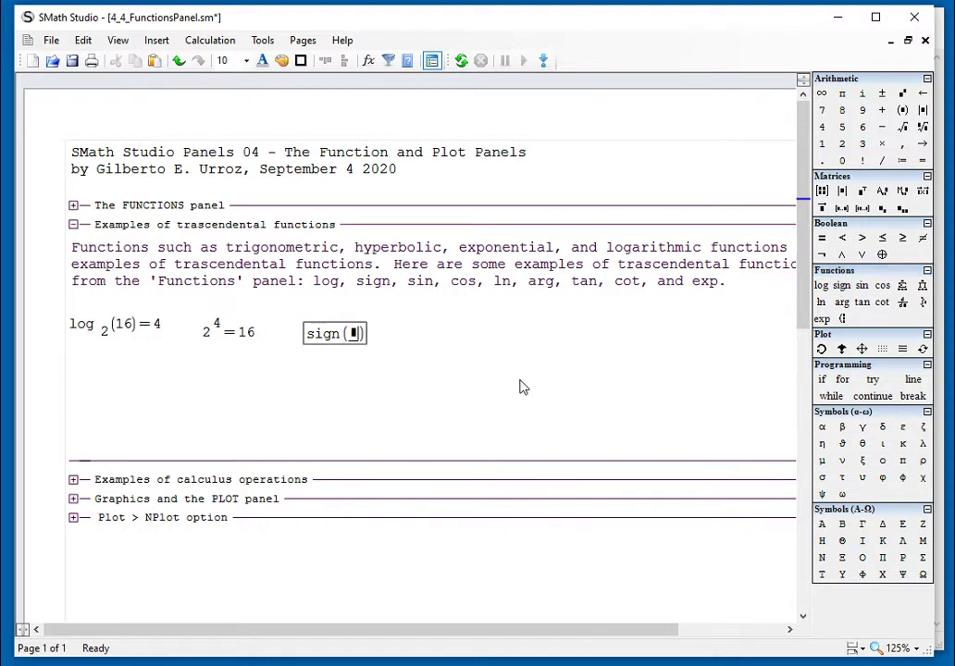
type("7)=1")
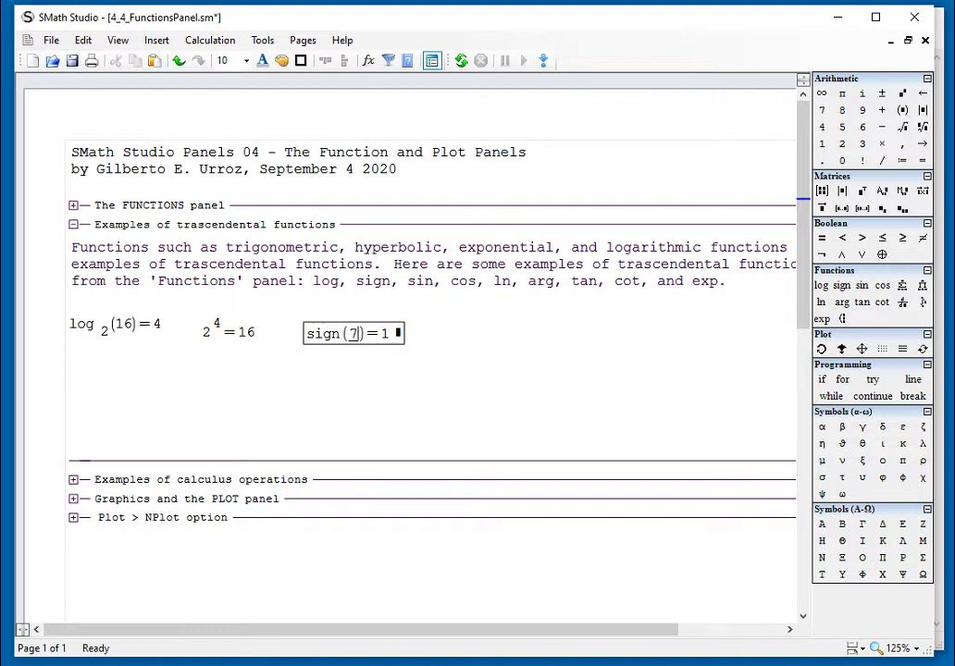
key("Left")
key("Left")
key("BackSpace")
type("-9")
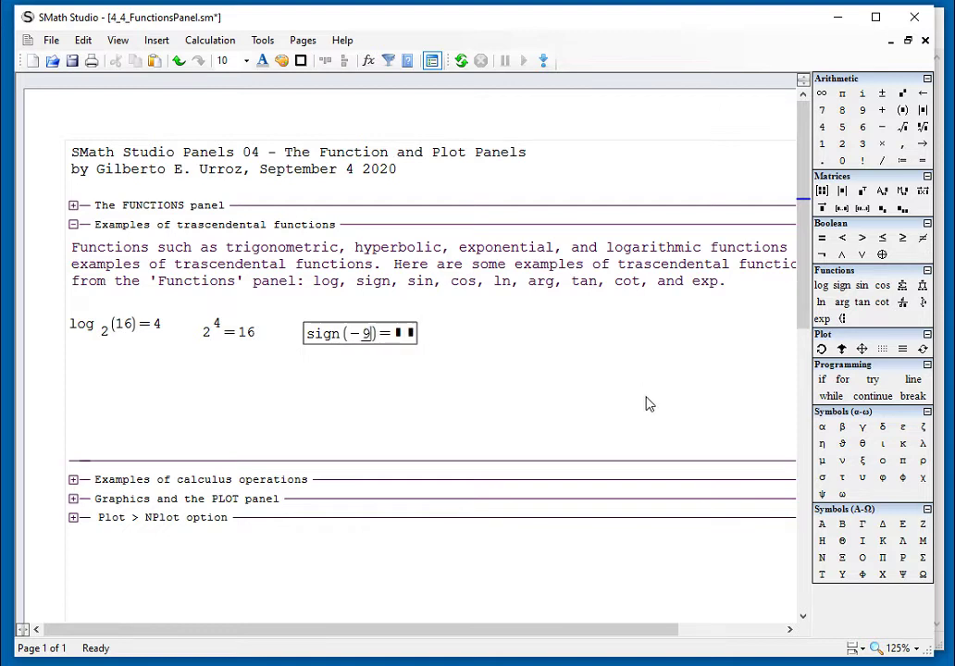
left_click(638, 441)
left_click(373, 341)
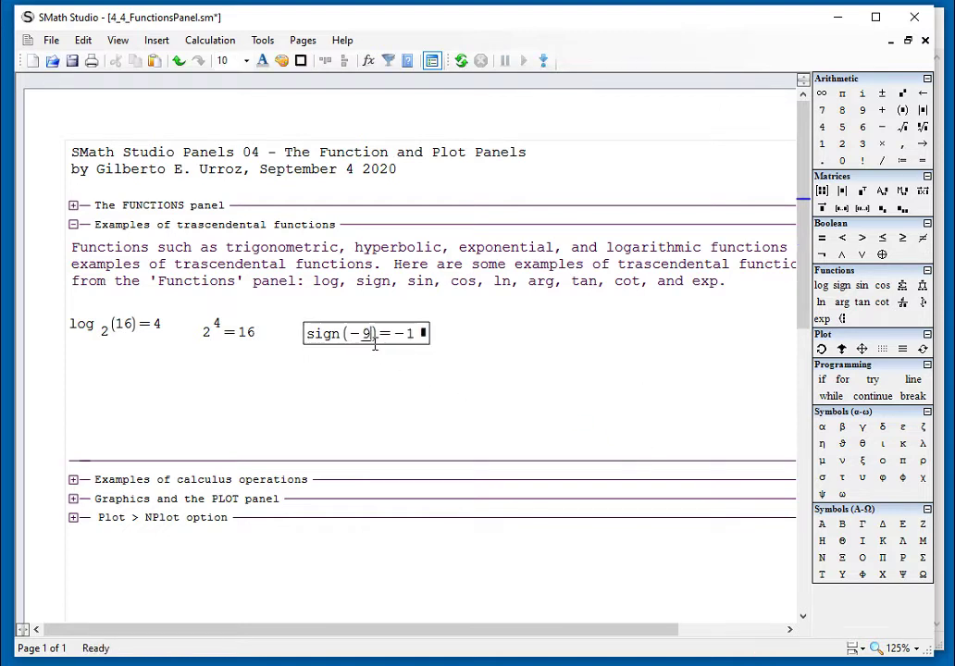
key("BackSpace")
key("BackSpace")
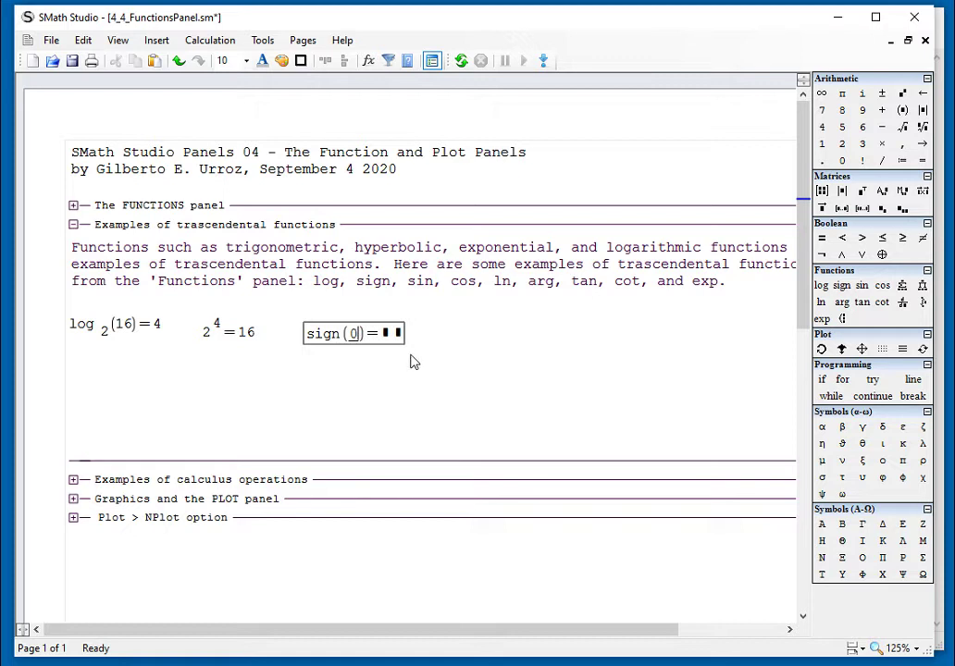
type("0")
left_click(410, 354)
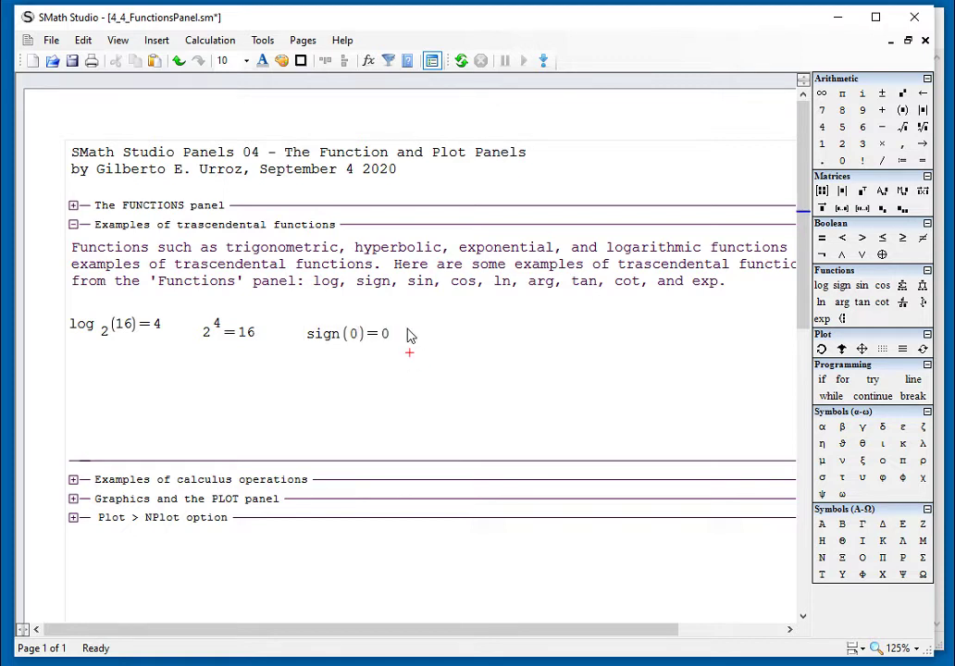
Add sin(π/3)=0.866 and cos(π/3)=0.5 to the right of sign(0).
left_click(427, 324)
type("sin(")
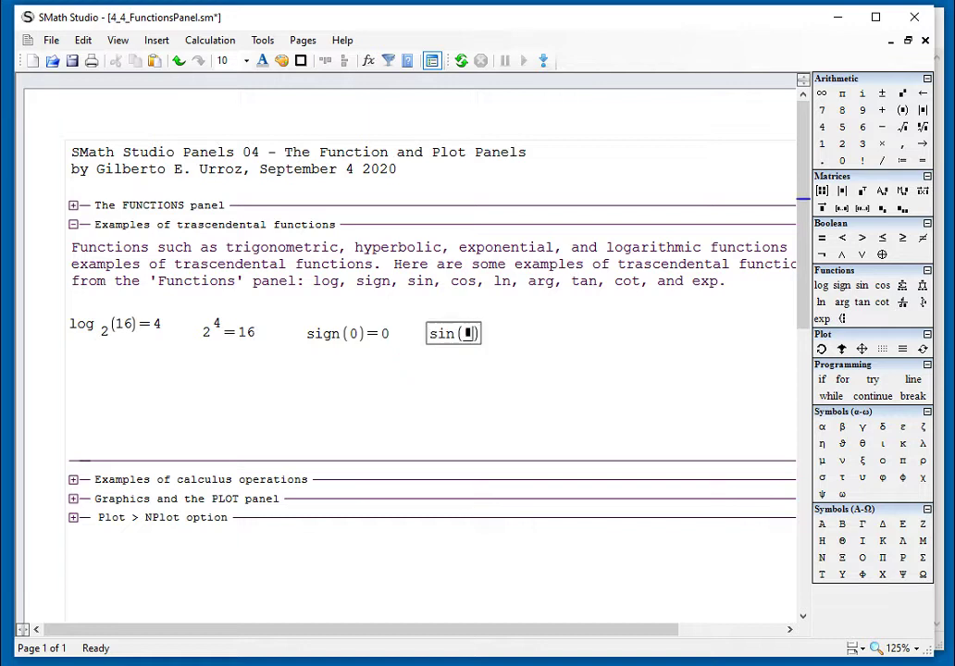
type("π/3)")
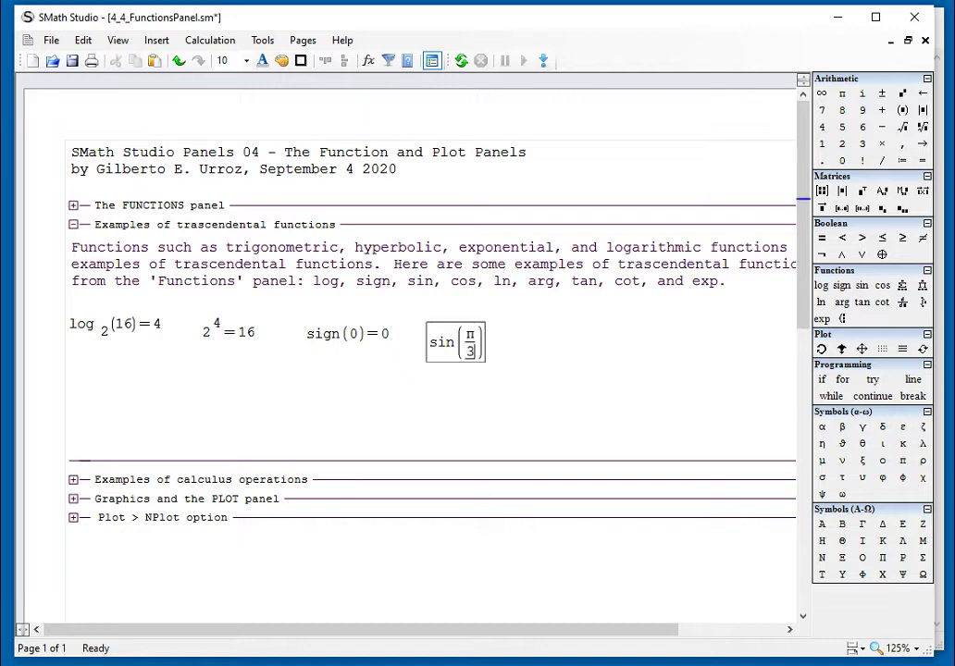
type("=0.866")
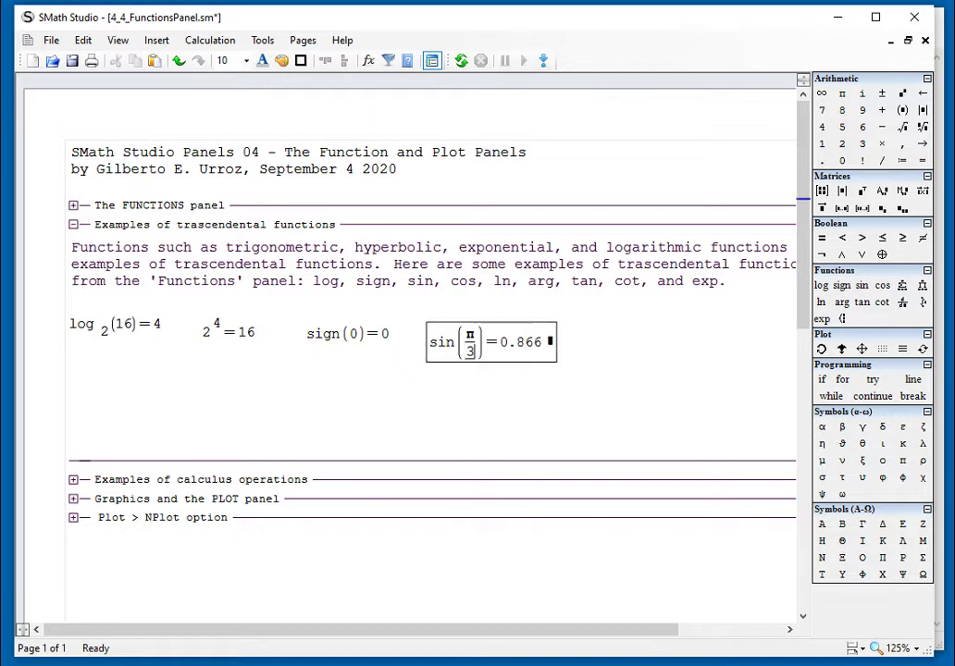
left_click(580, 337)
type("cos(p")
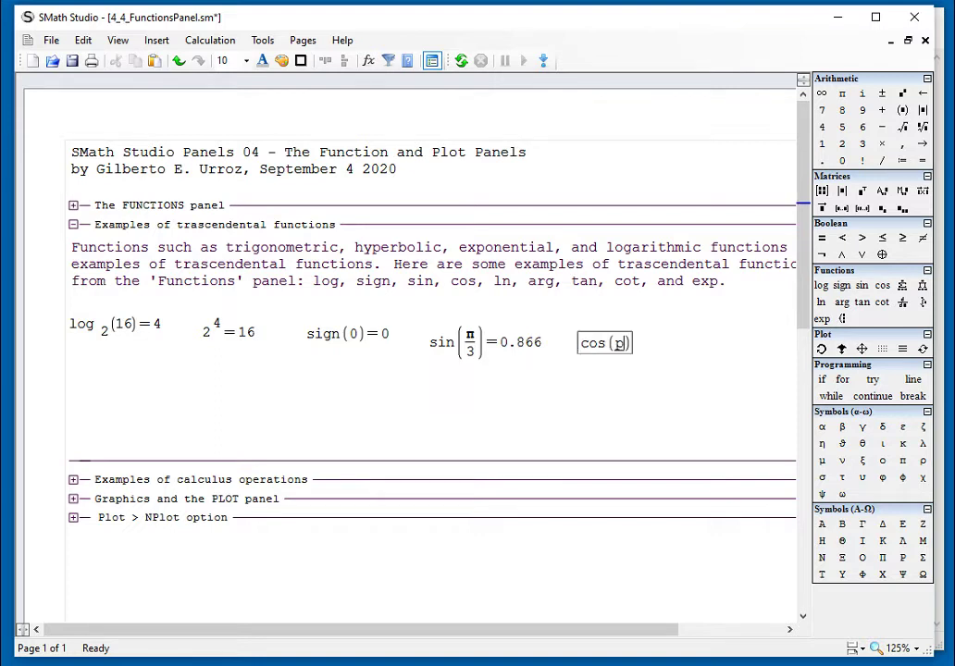
key("ctrl+g")
type("/3)=0.5")
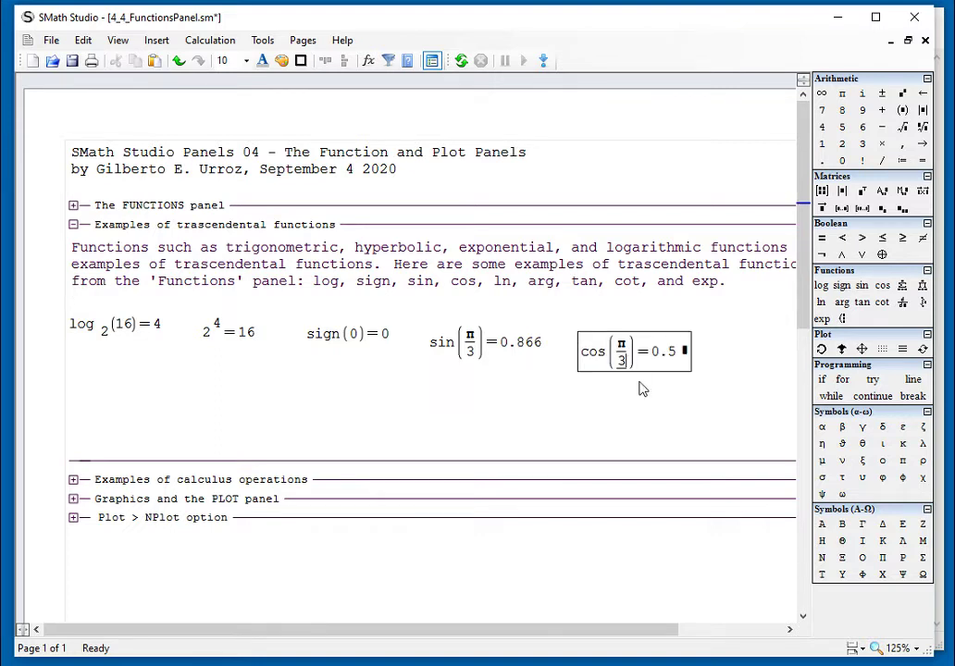
Start a second row with ln(4)=1.3863 and begin arg(3+4*i)= beside it.
left_click(72, 369)
type("ln")
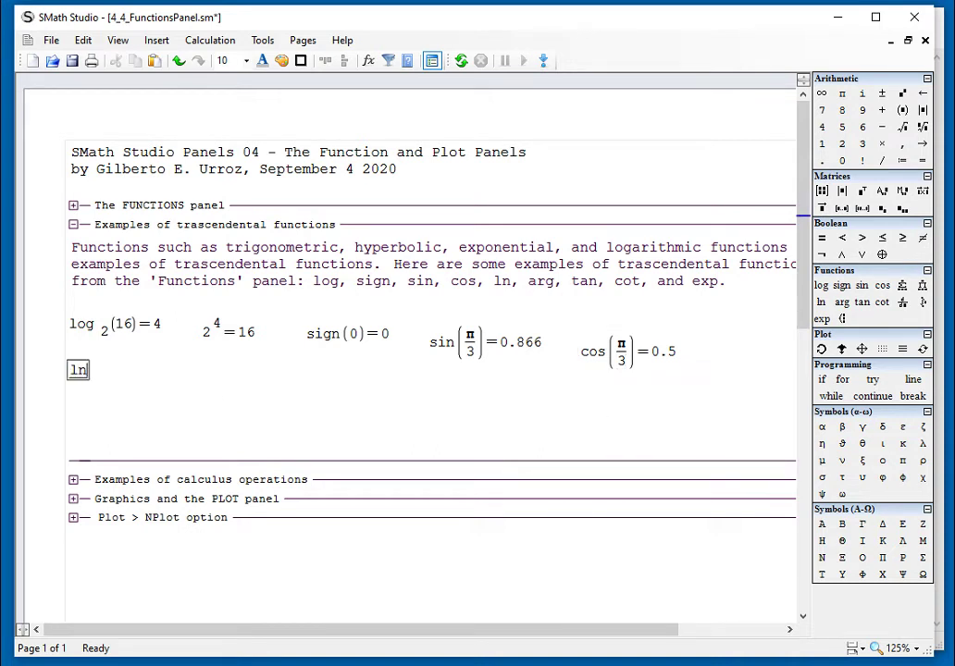
type("(4)=1.3863")
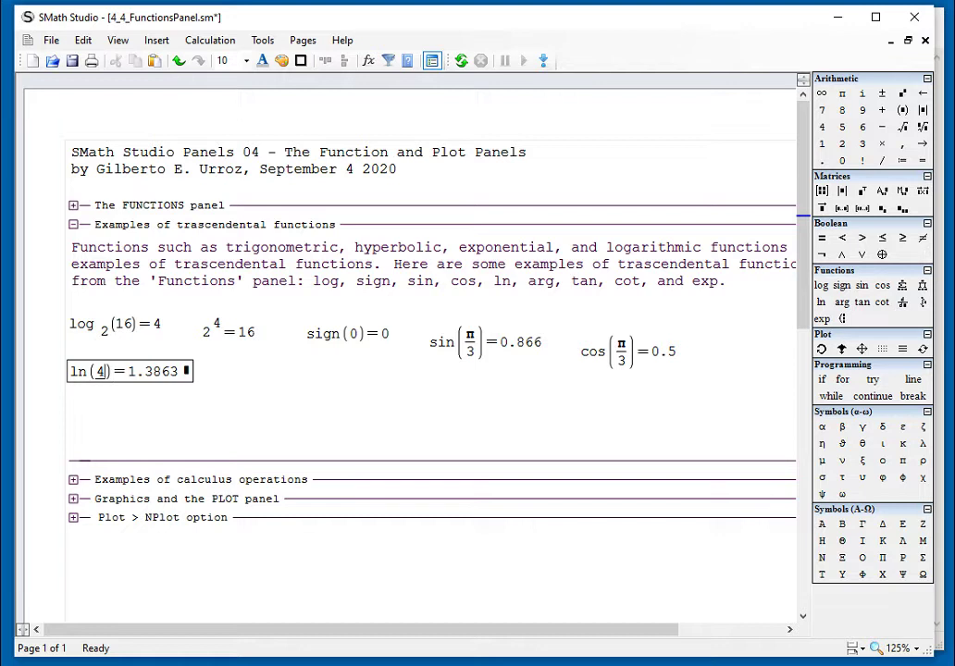
left_click(238, 371)
left_click(220, 373)
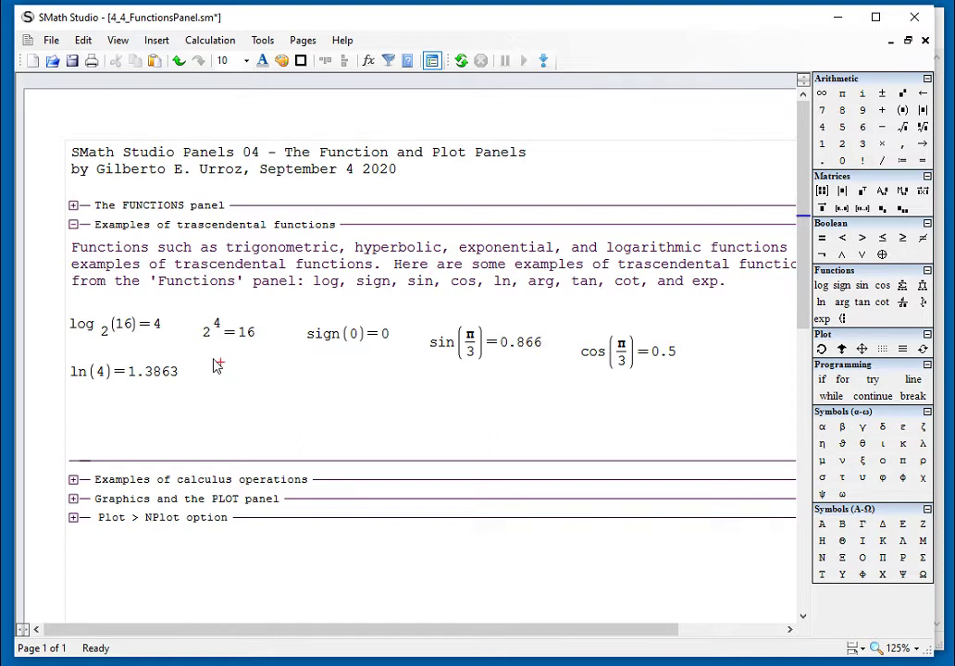
type("at")
type("g(")
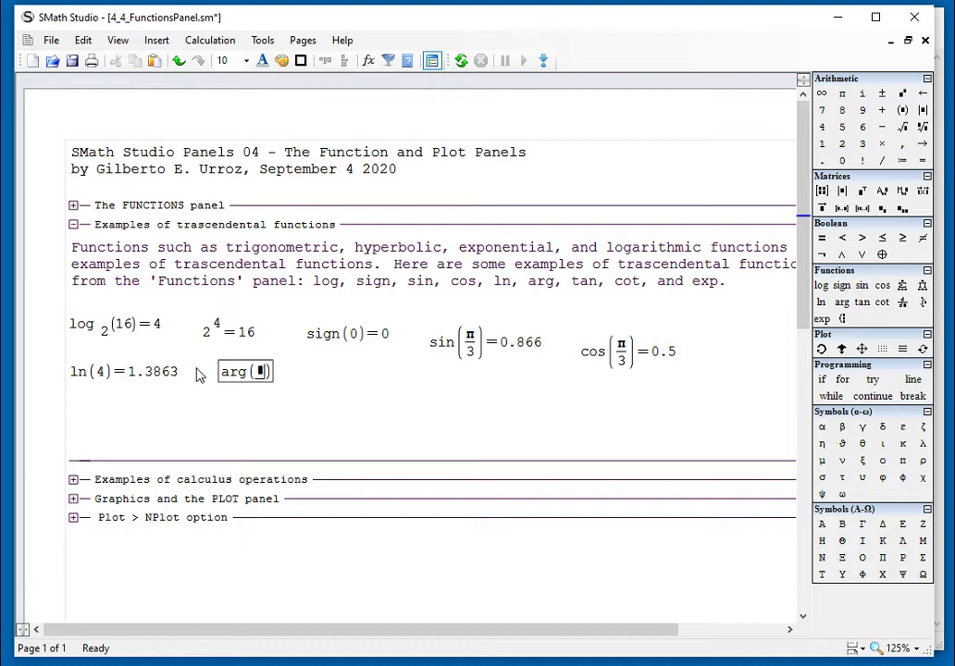
type("3+")
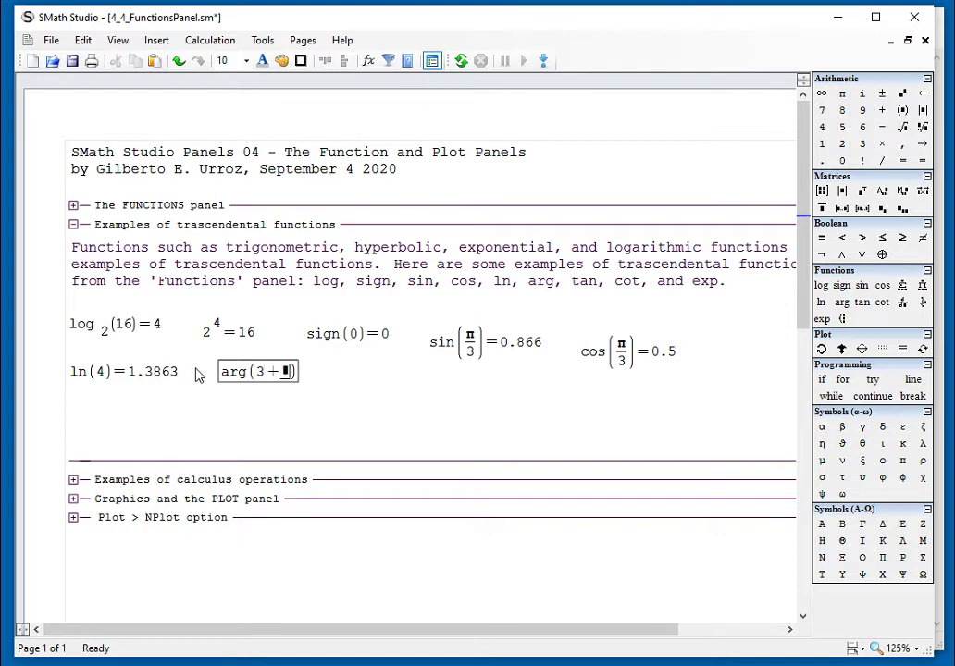
type("4*")
type("i")
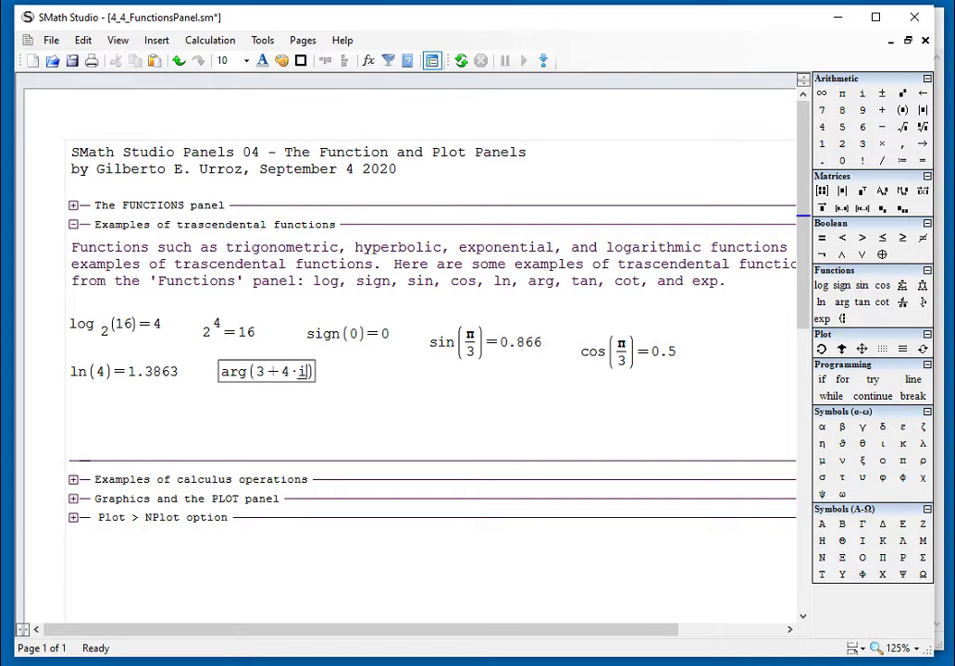
type("=0.9273")
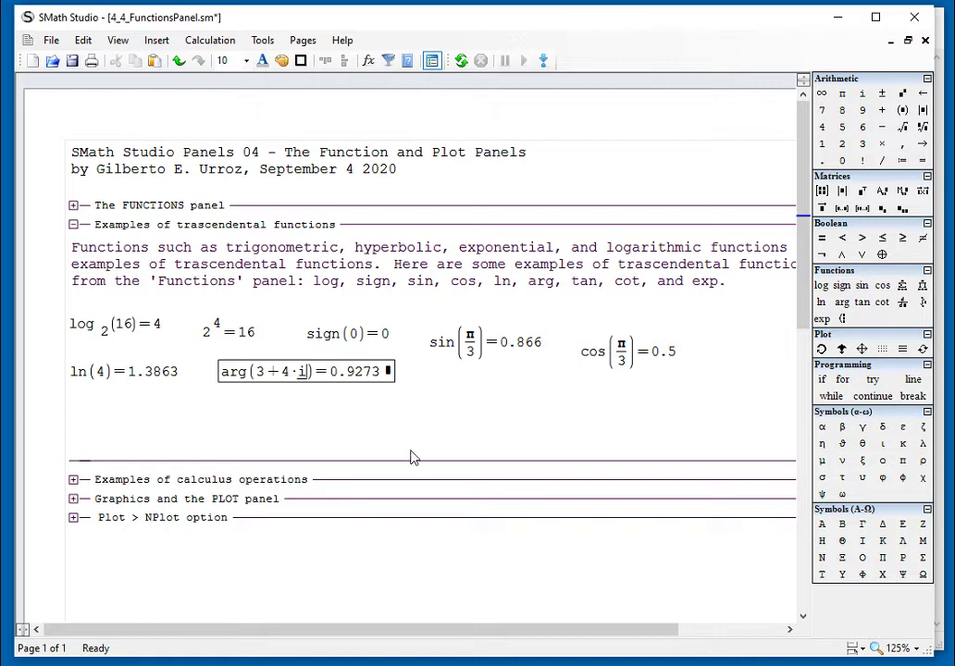
Finish arg(3+4·i)=0.9273 and inspect its 3 and 4 operands.
left_click(418, 400)
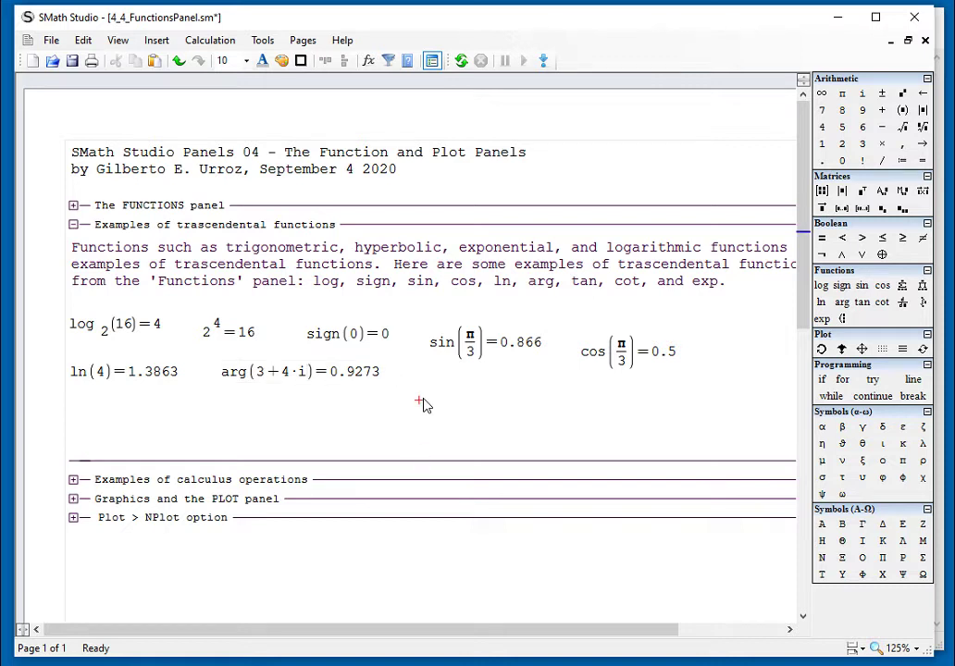
left_click(262, 382)
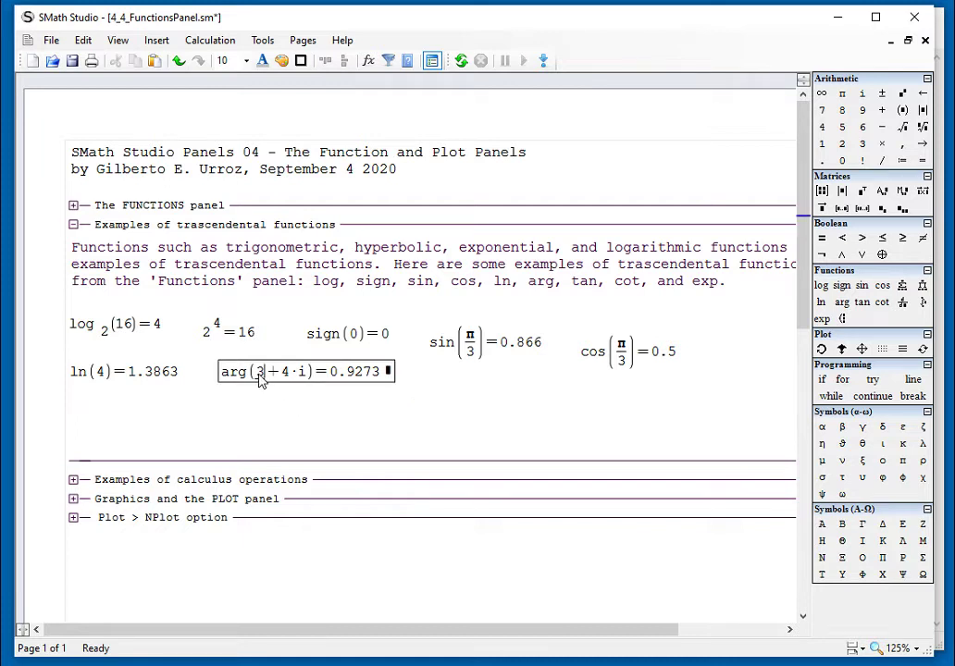
double_click(263, 382)
left_click(285, 382)
double_click(287, 382)
left_click(297, 401)
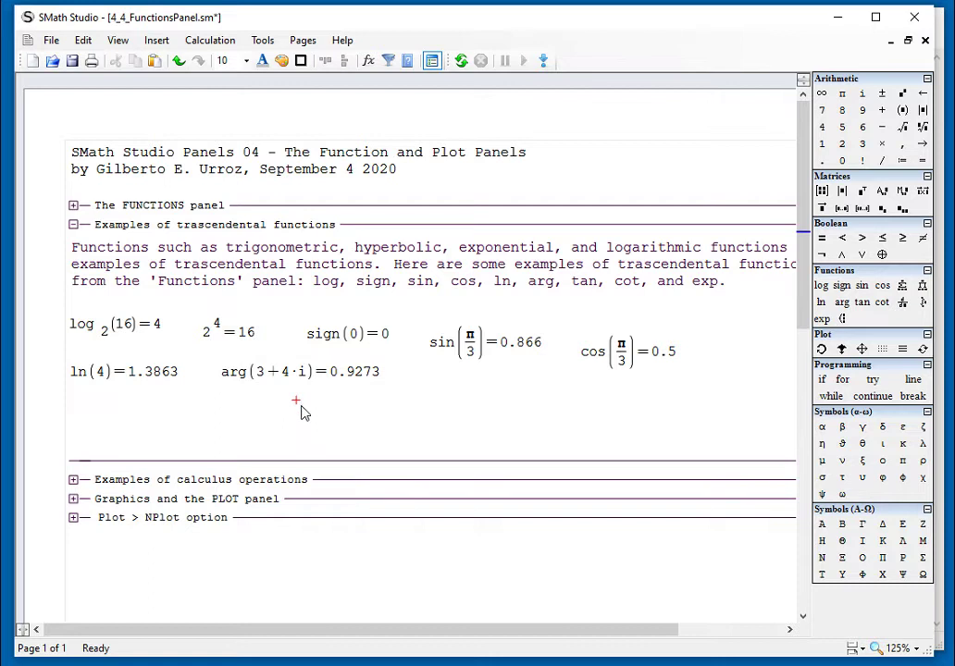
Review the arg result, then raise the sin(π/3) and cos(π/3) results to the log row.
left_click(352, 377)
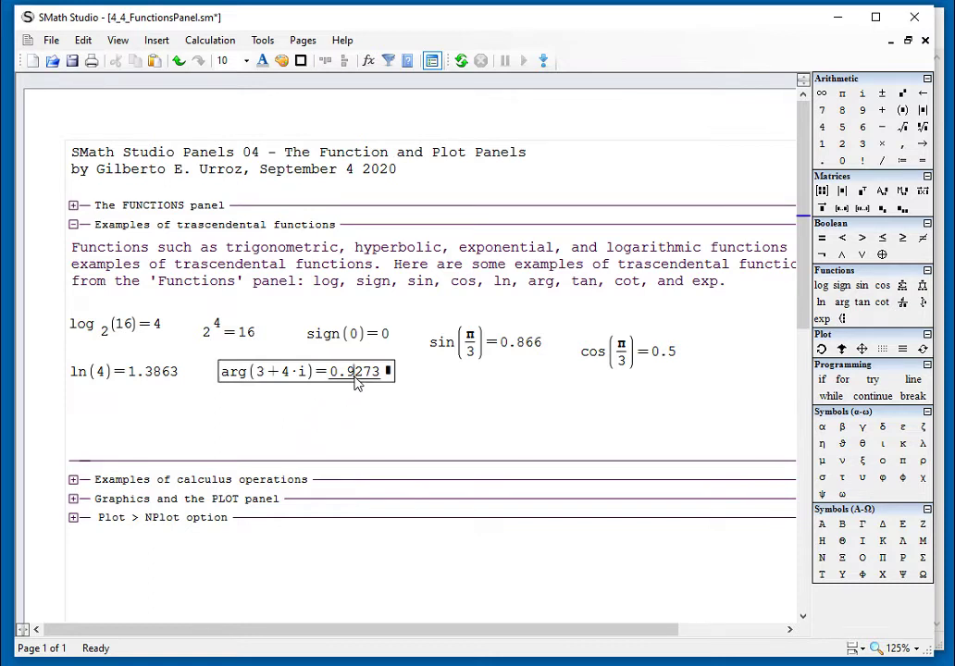
double_click(349, 375)
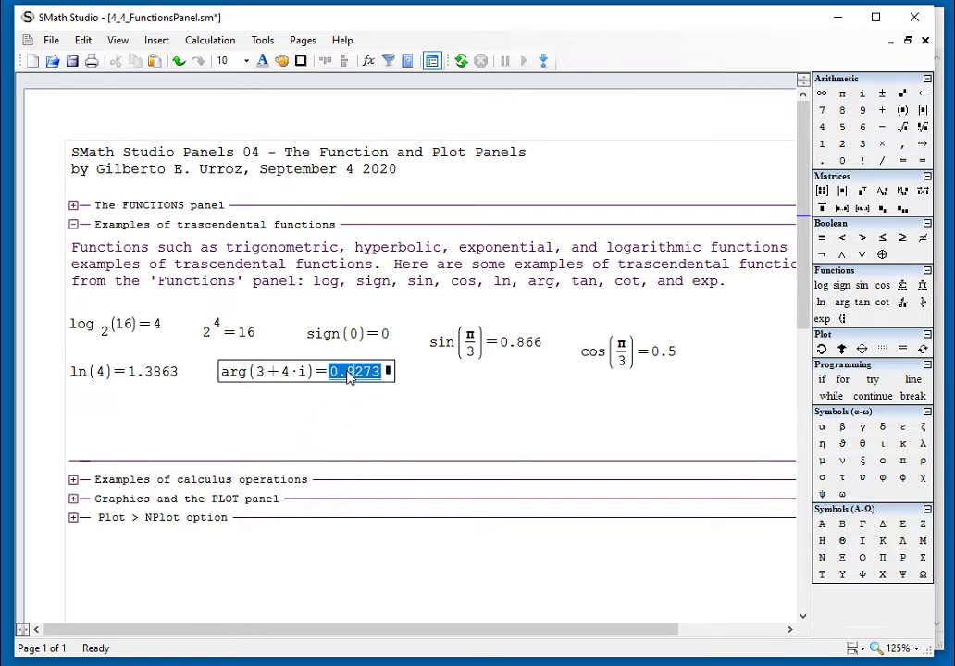
left_click(266, 375)
double_click(267, 374)
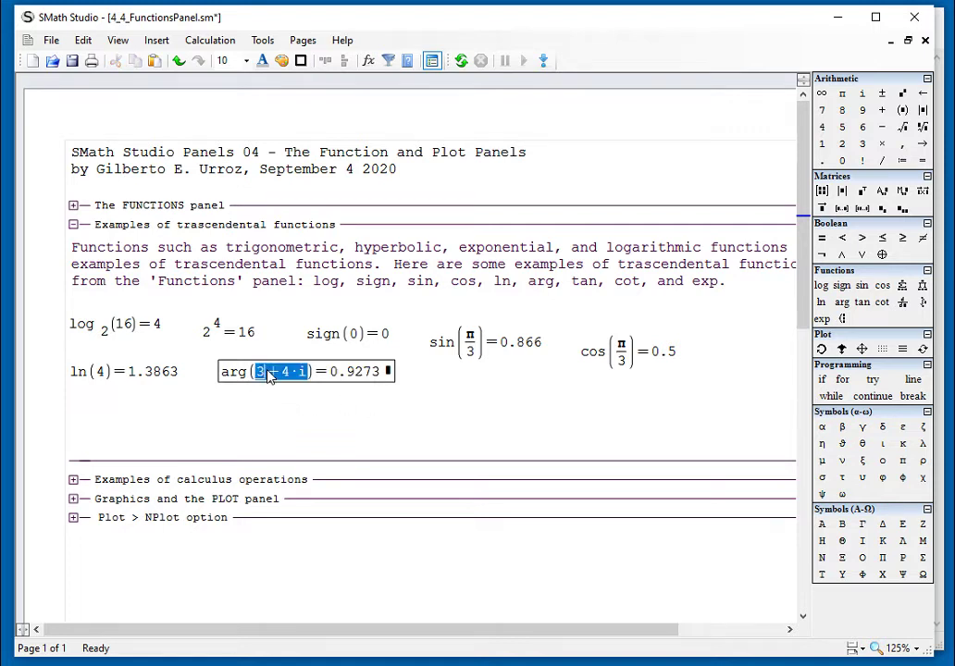
left_click(334, 419)
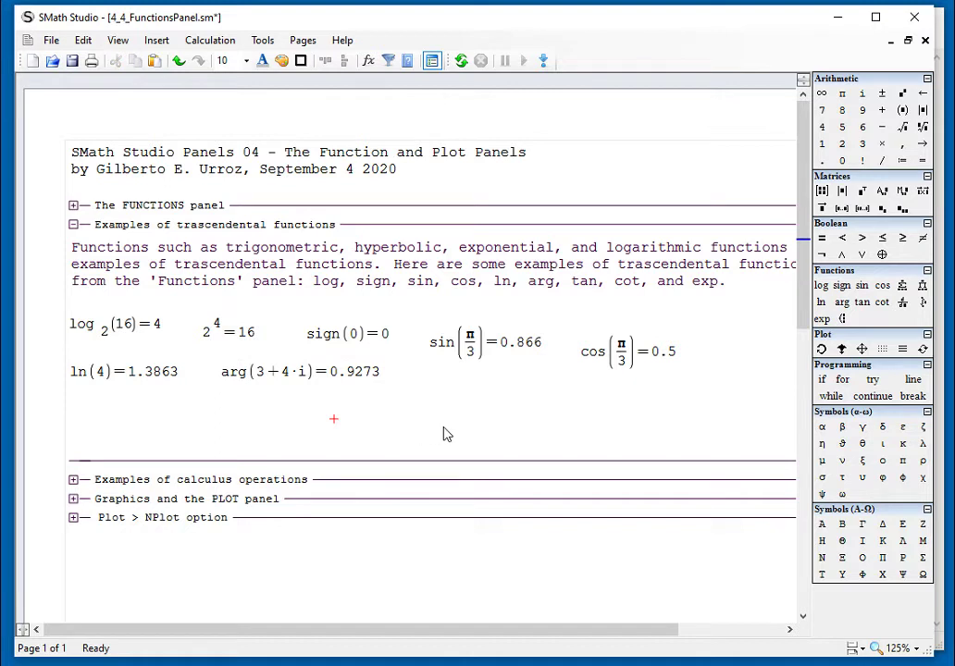
left_click_drag(701, 362, 488, 326)
left_click(503, 382)
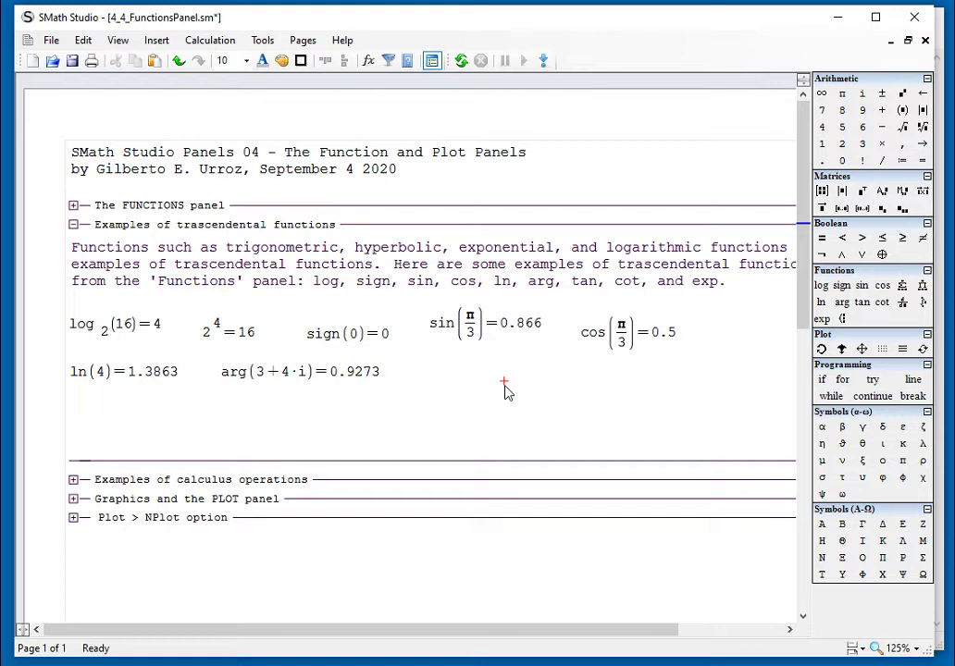
Add tan(π/3)=1.7321 to the right of the arg result.
left_click(437, 364)
type("tan(pg")
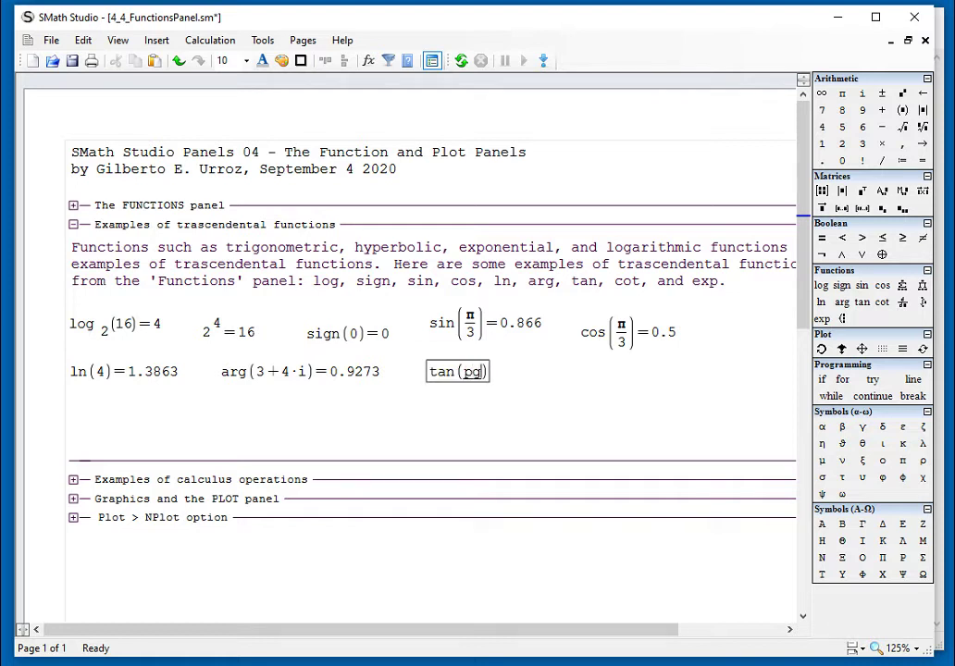
key("BackSpace")
key("ctrl+g")
type("/")
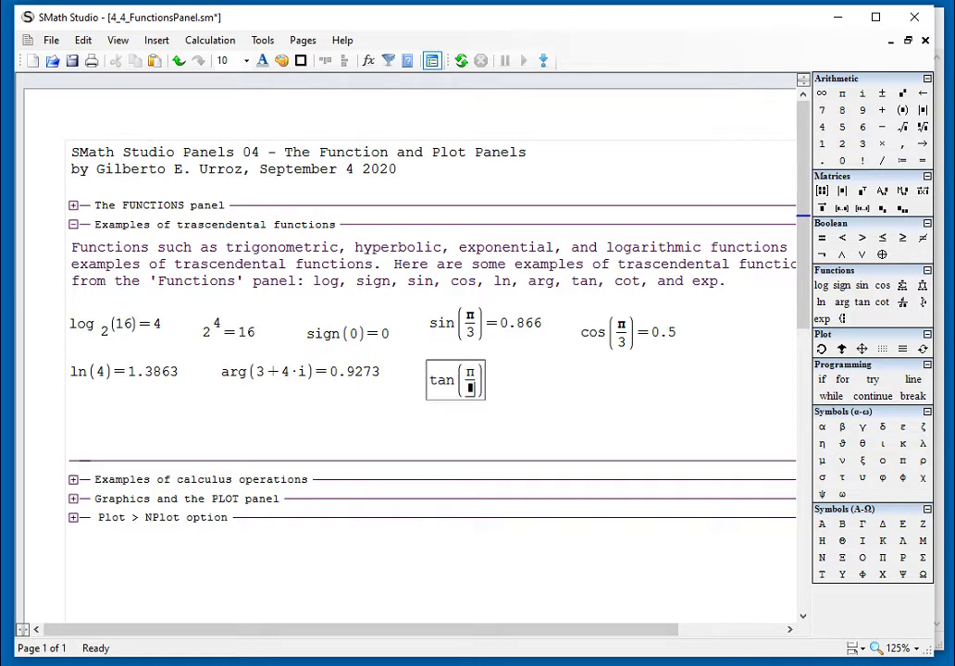
type("3)=1.7321")
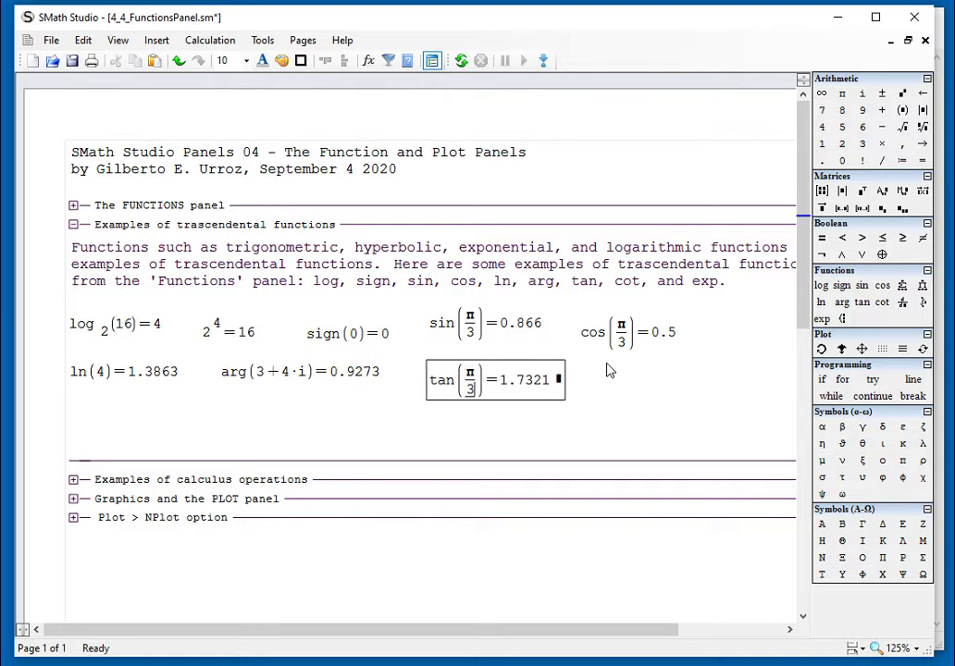
Add cot(π/3)=0.5774 beside tan and delete the blank space below the examples.
left_click(580, 374)
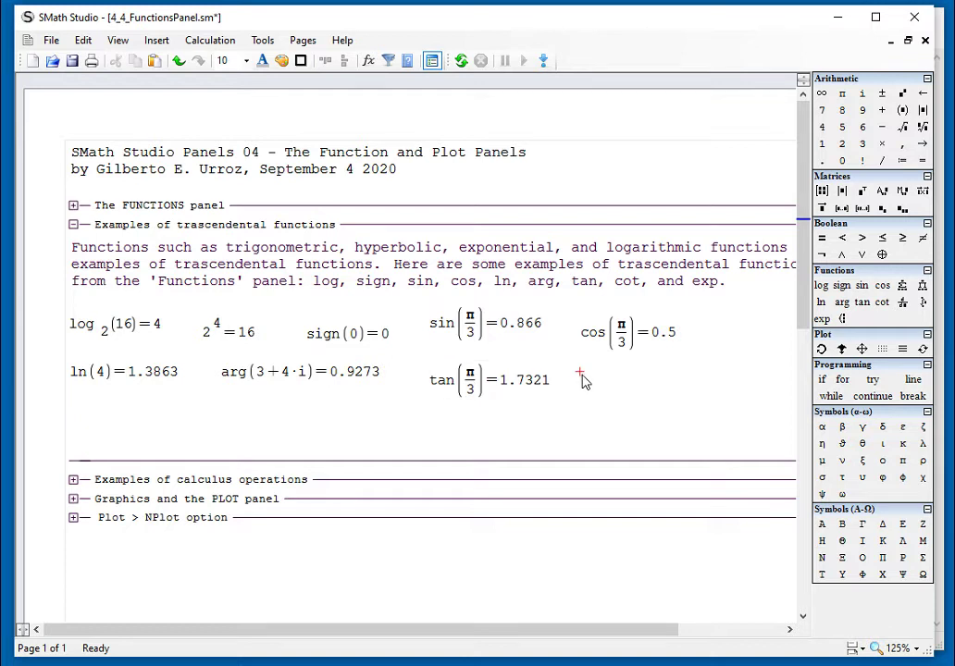
type("cot(p")
key("ctrl+g")
type("/")
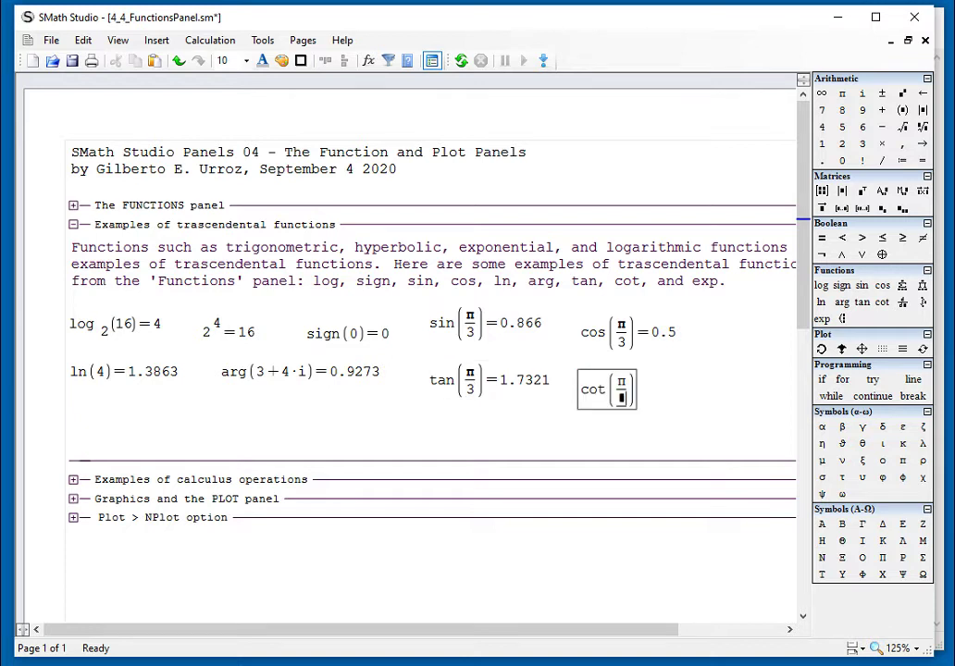
type("3)=0.5774")
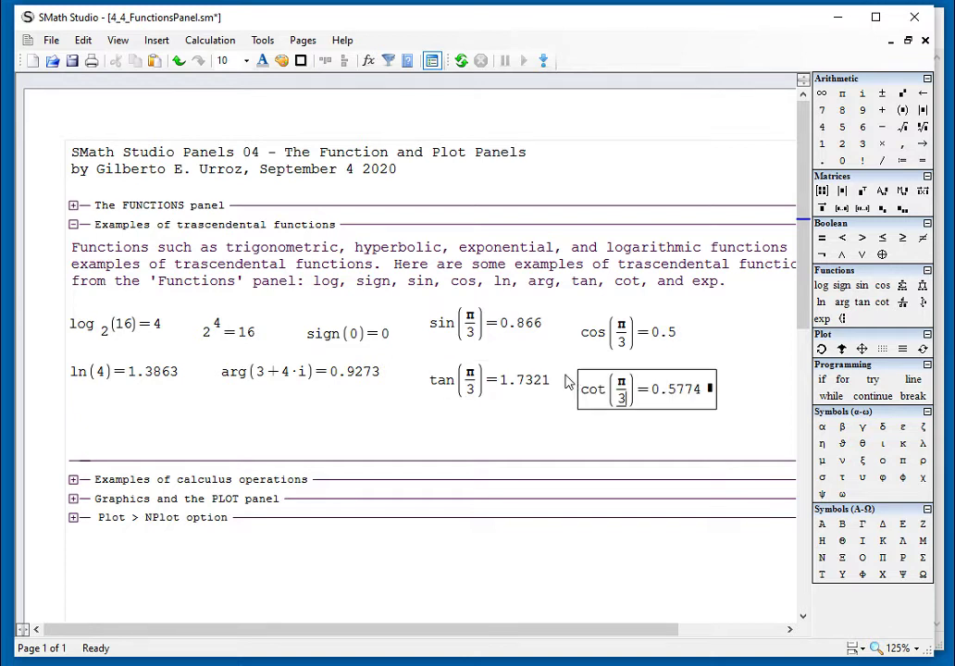
left_click(655, 419)
left_click(209, 435)
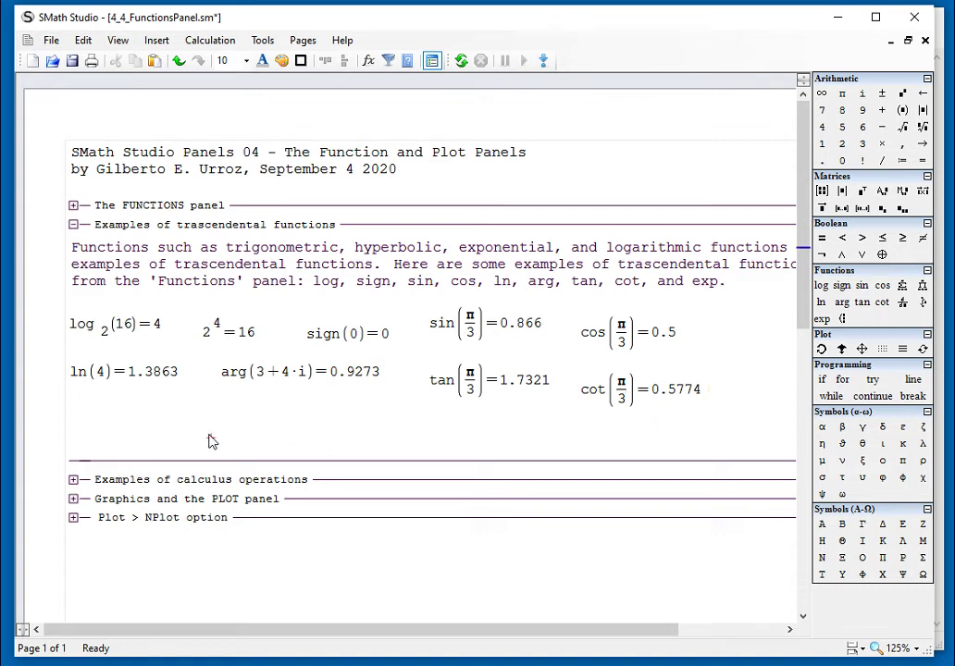
key("BackSpace")
key("BackSpace")
key("BackSpace")
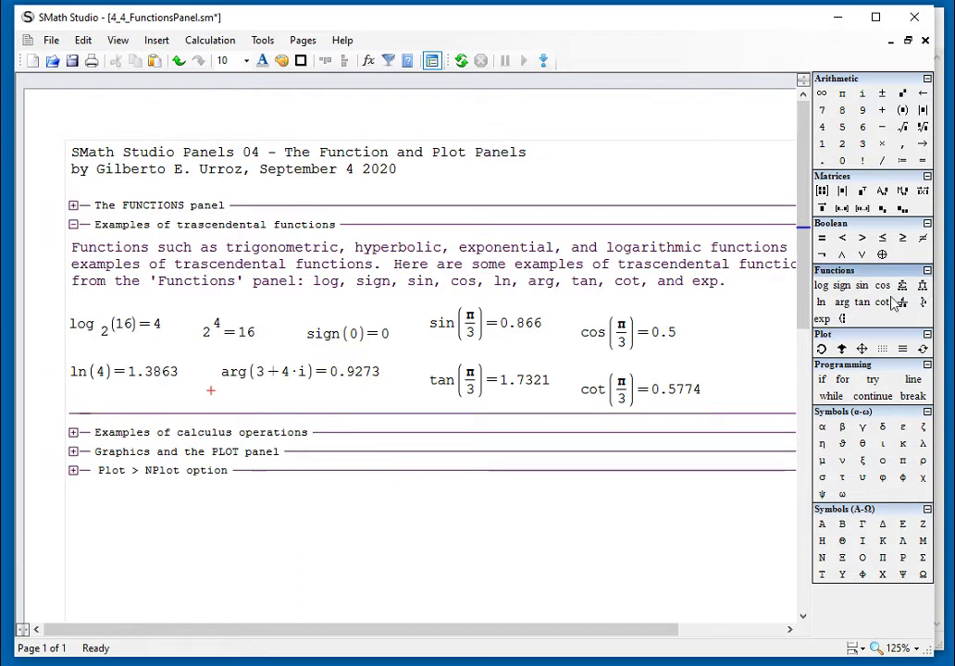
Expand Examples of calculus operations and scroll through its panel diagram and legend to Summations (numerical).
left_click(73, 432)
scroll(82, 434, "down", 5)
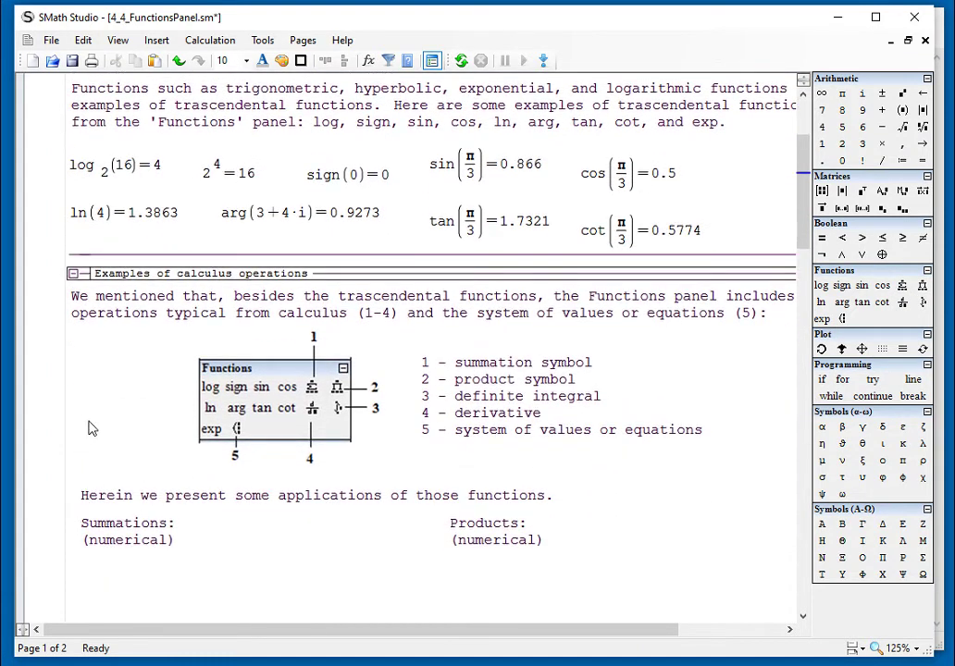
scroll(90, 426, "down", 1)
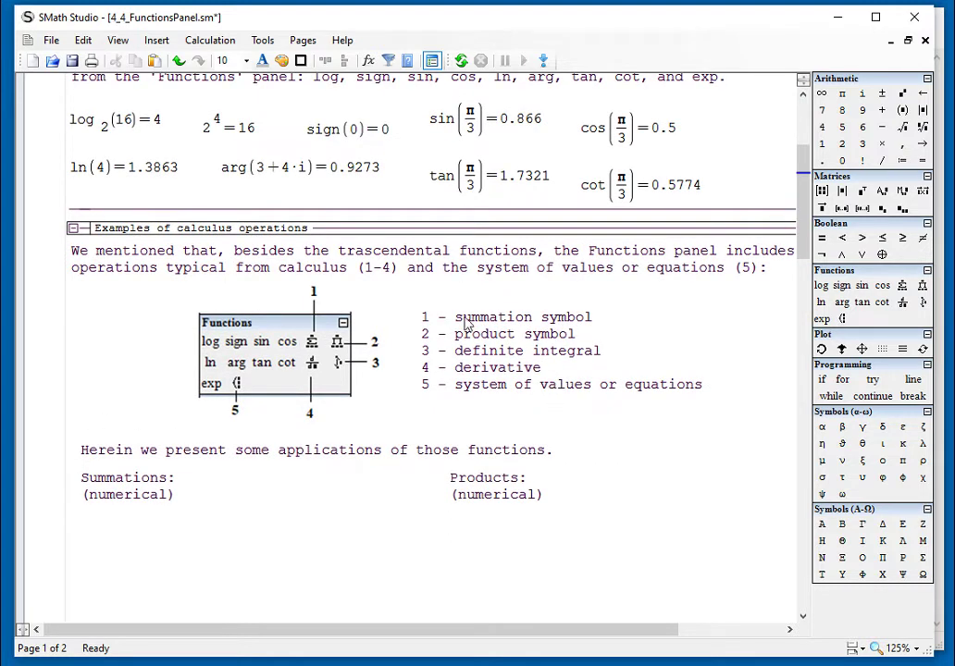
left_click(485, 340)
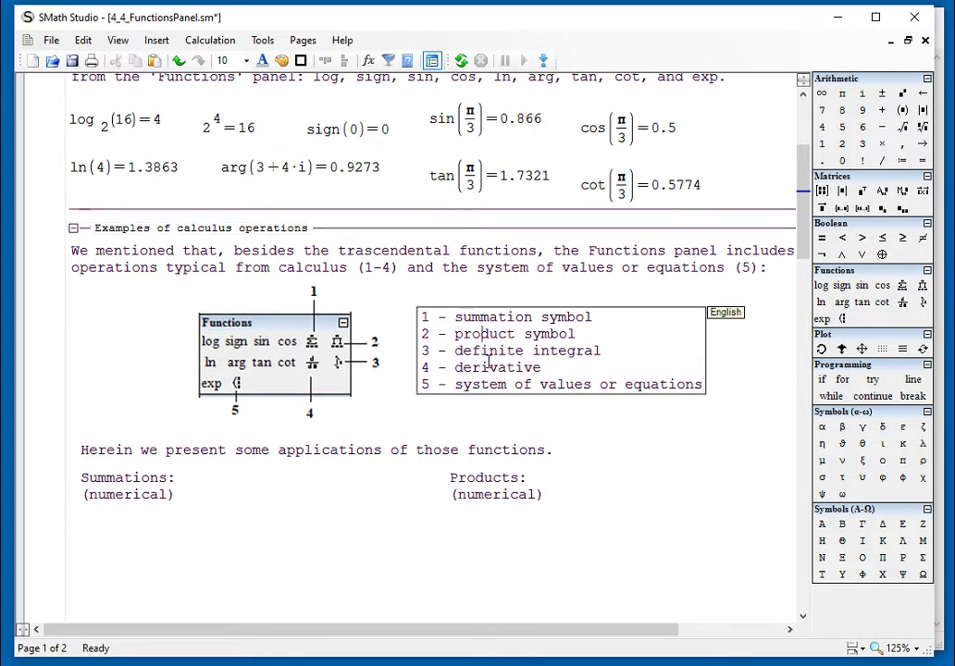
left_click(486, 356)
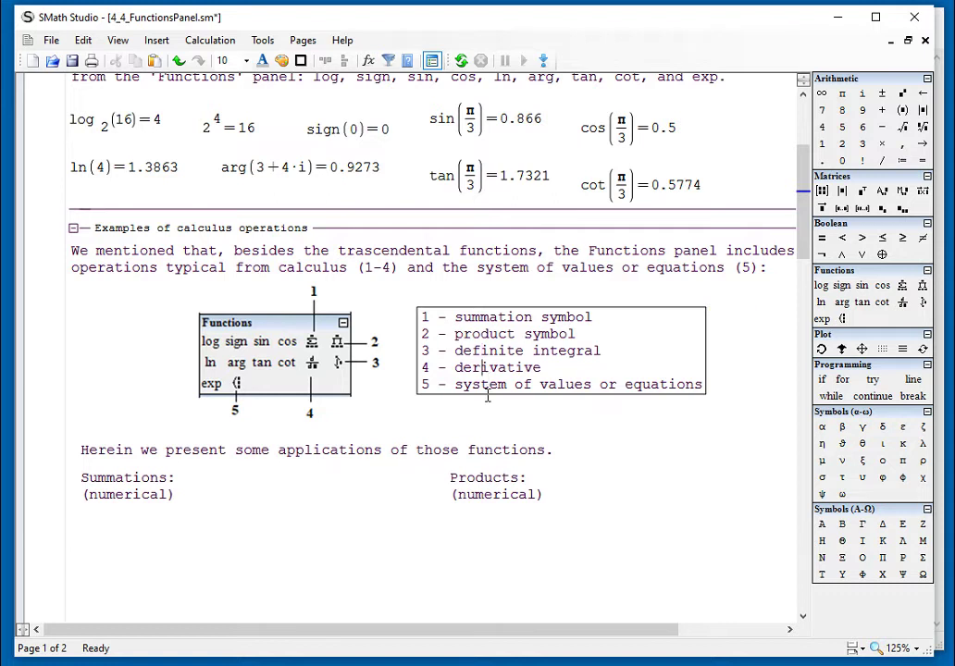
left_click(236, 395)
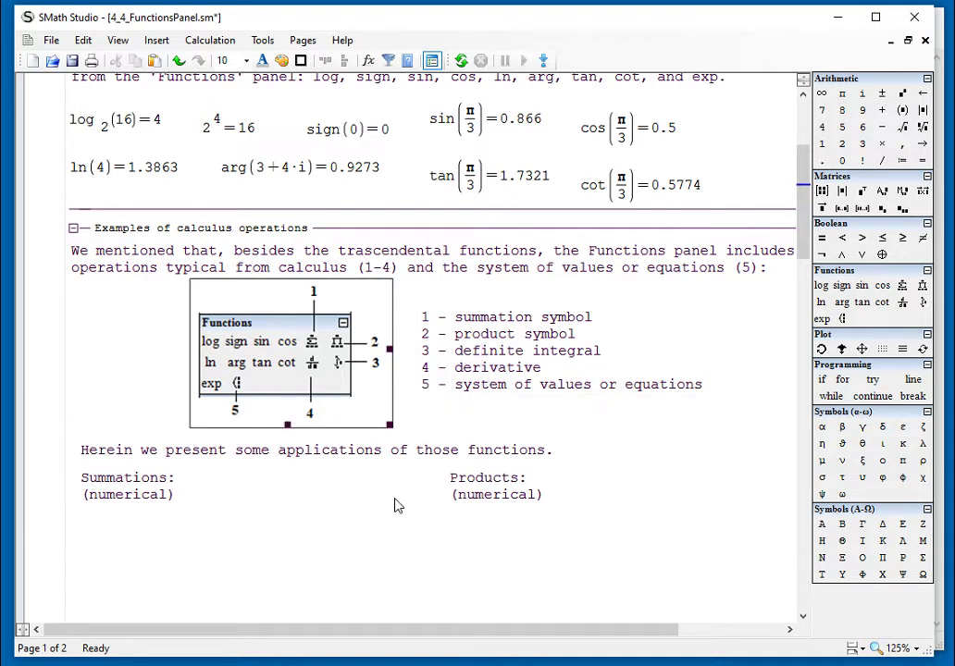
scroll(396, 504, "down", 3)
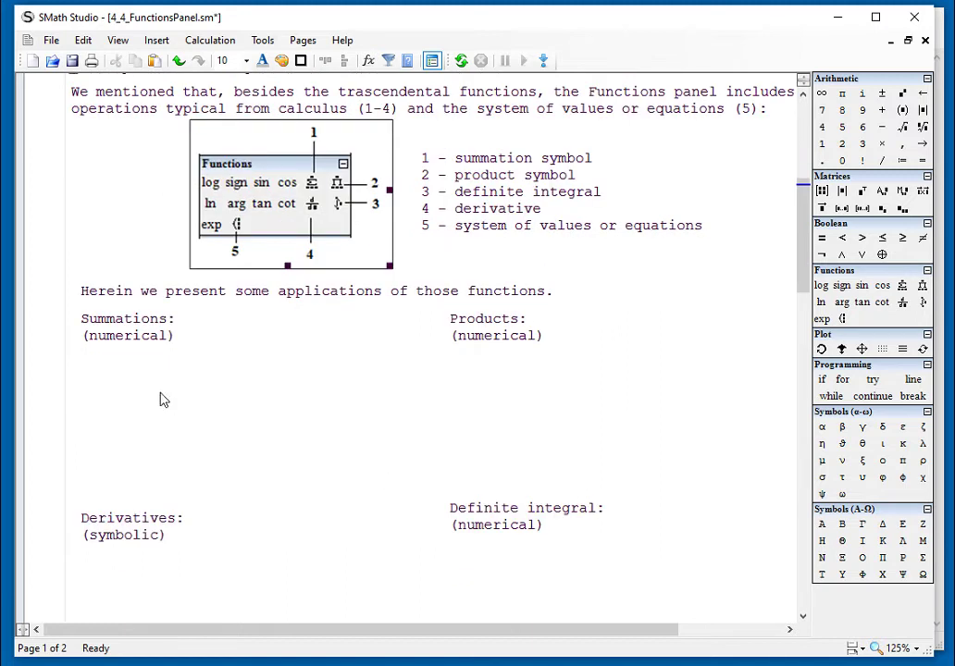
left_click(87, 361)
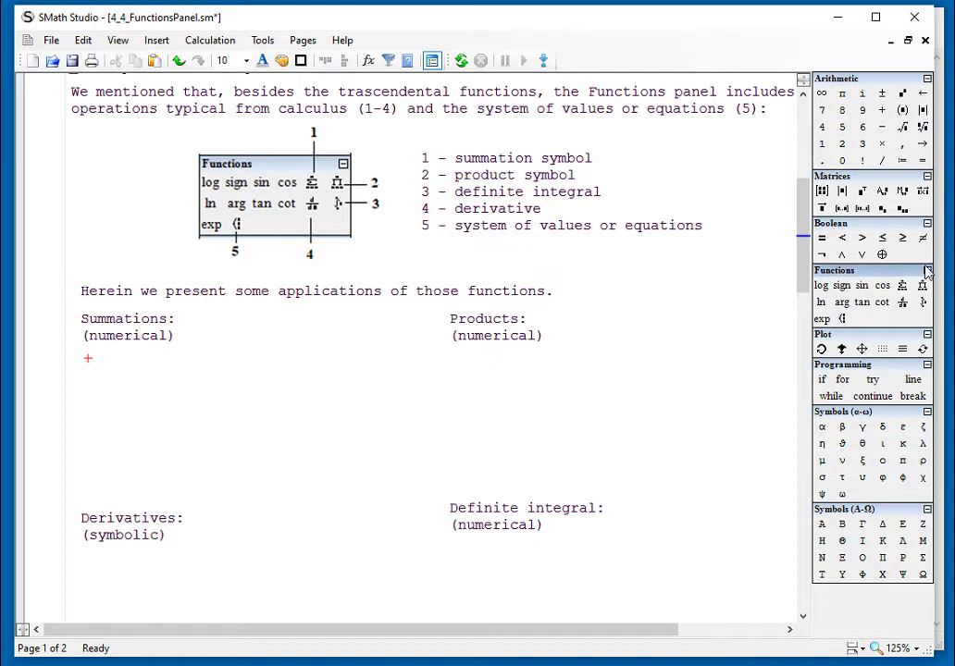
Insert a summation template with index k running from −5 to 5.
left_click(903, 285)
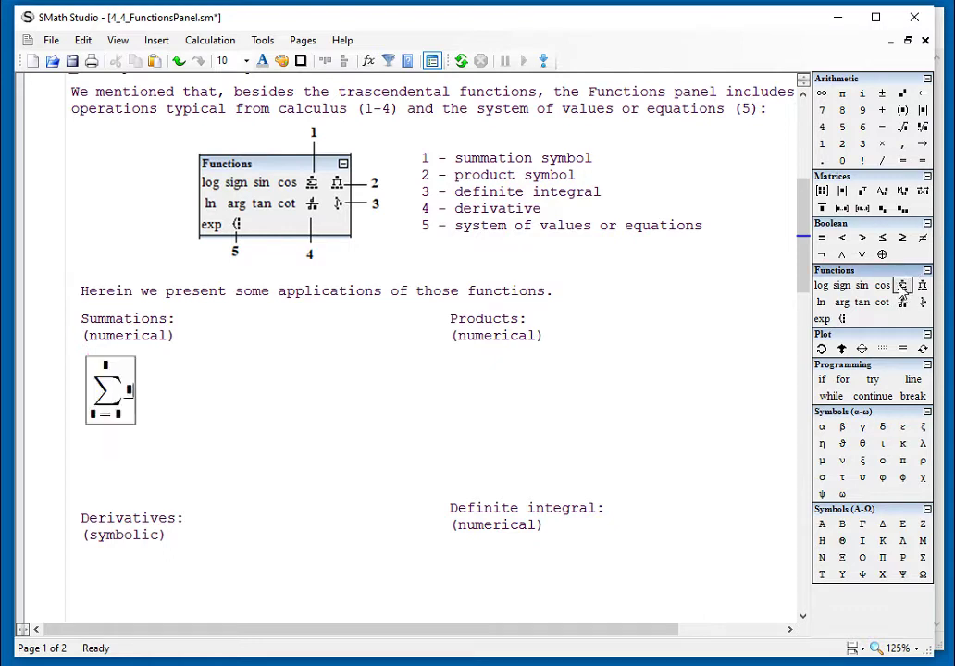
left_click(94, 418)
type("k=")
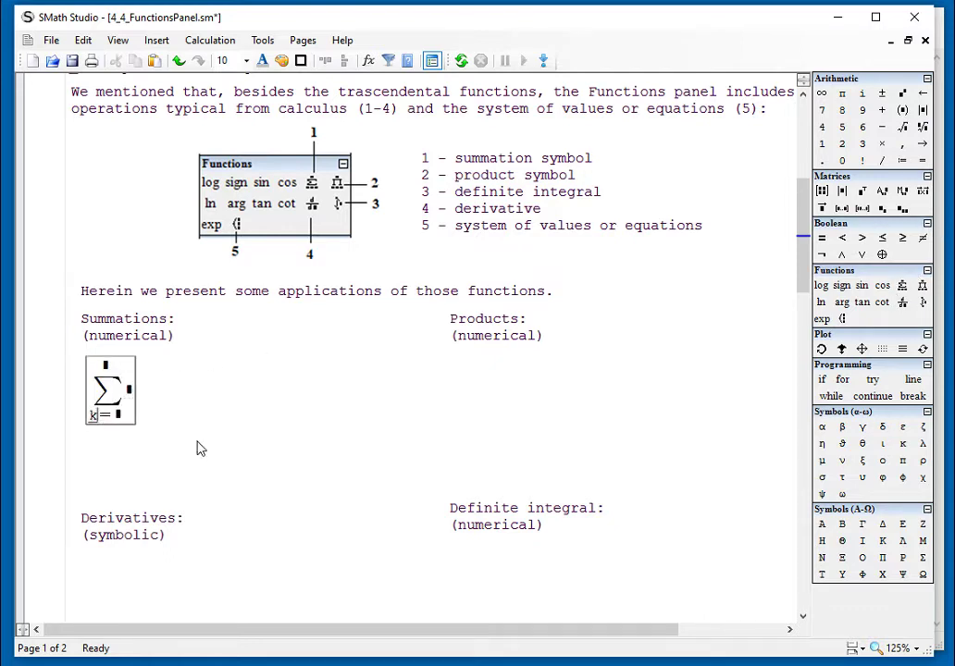
left_click(123, 425)
type("-5")
left_click(121, 371)
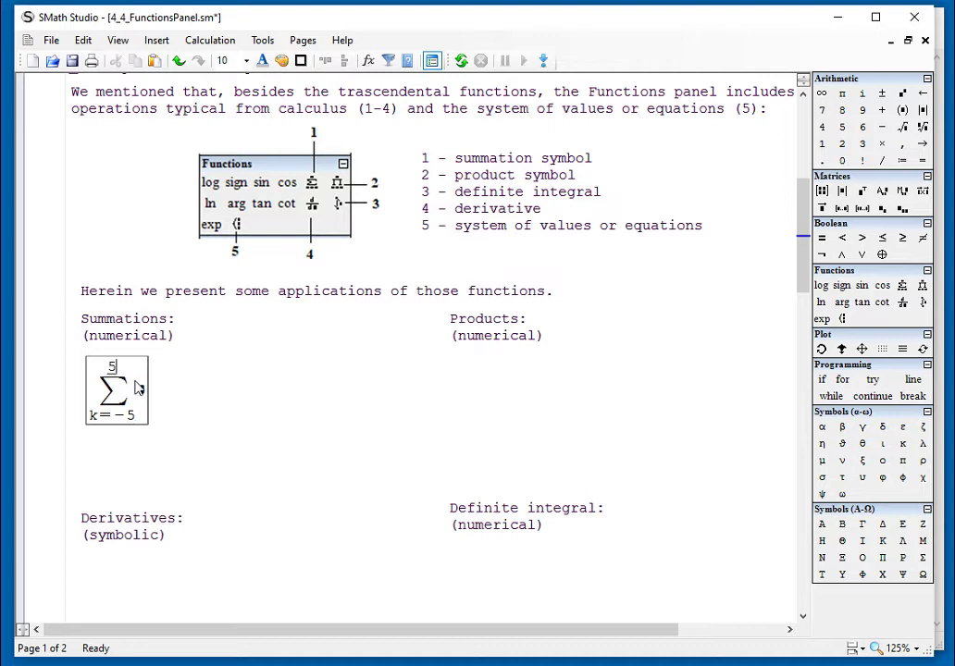
left_click(141, 390)
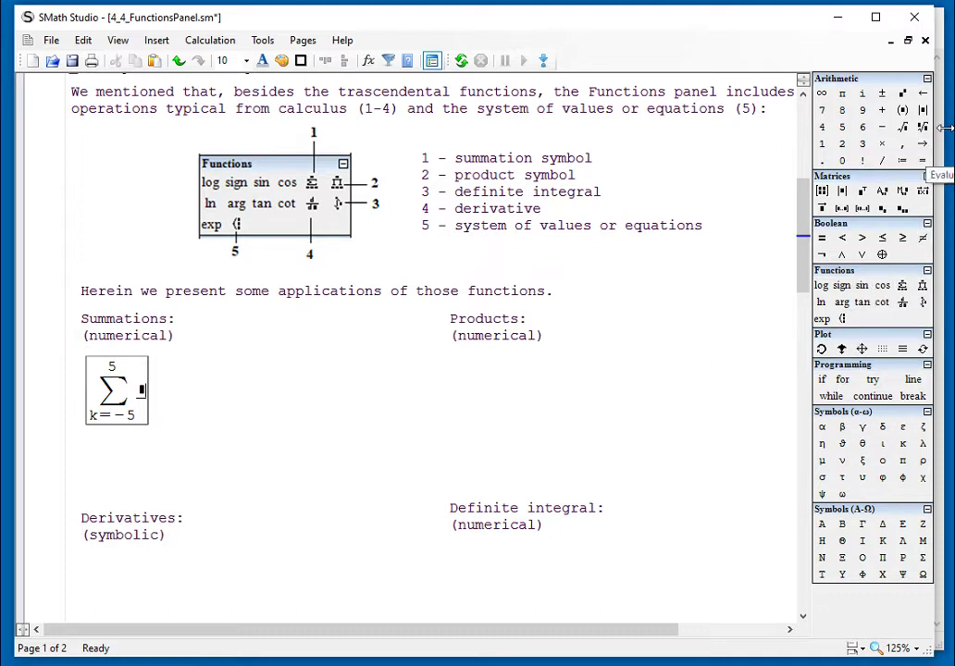
Make the summation body |k| and evaluate the sum as 30.
left_click(922, 111)
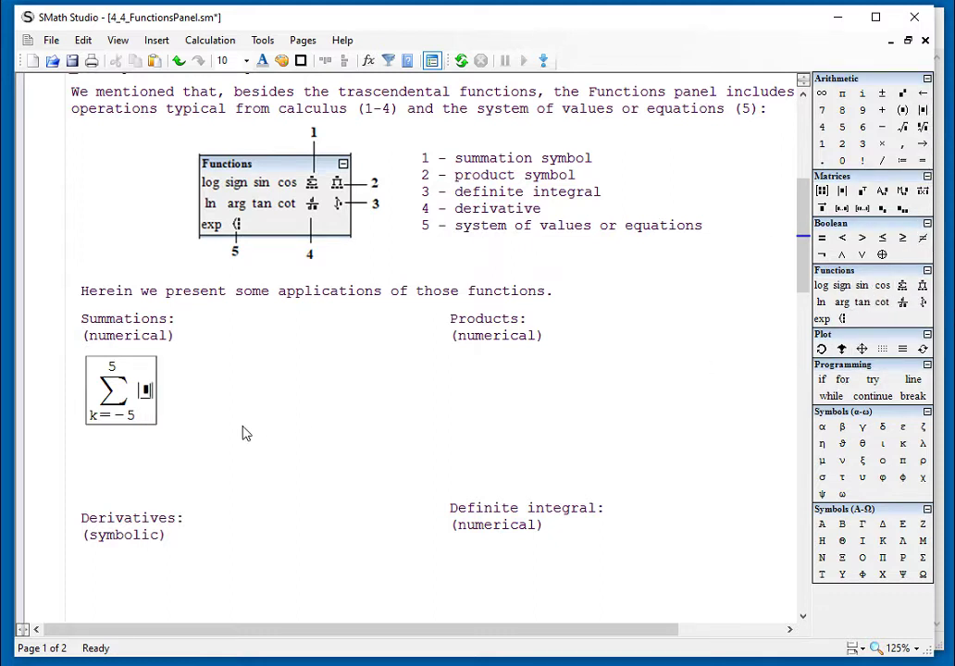
type("k")
left_click(340, 471)
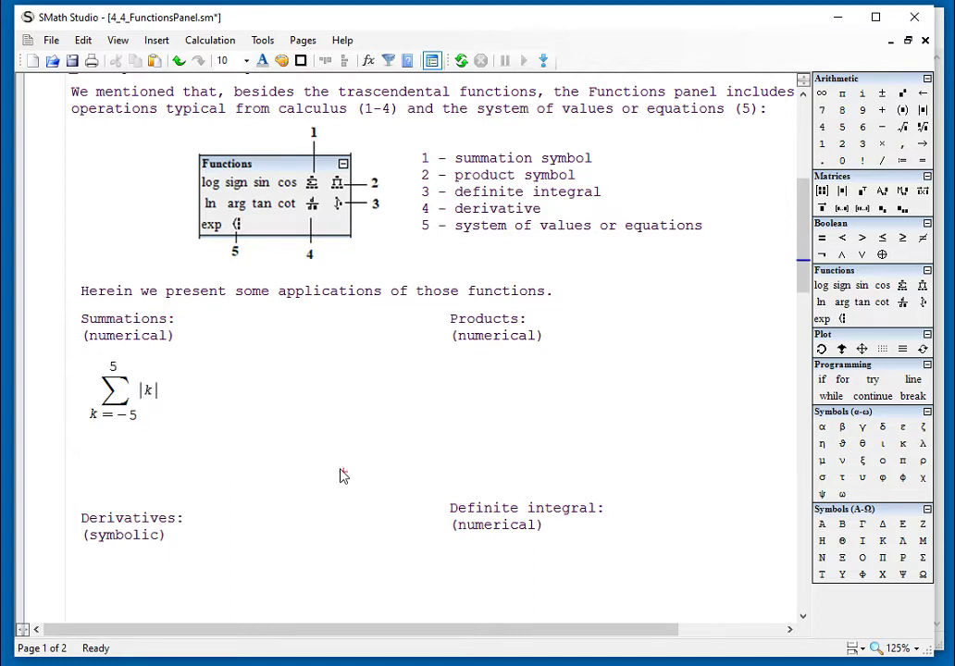
left_click(158, 392)
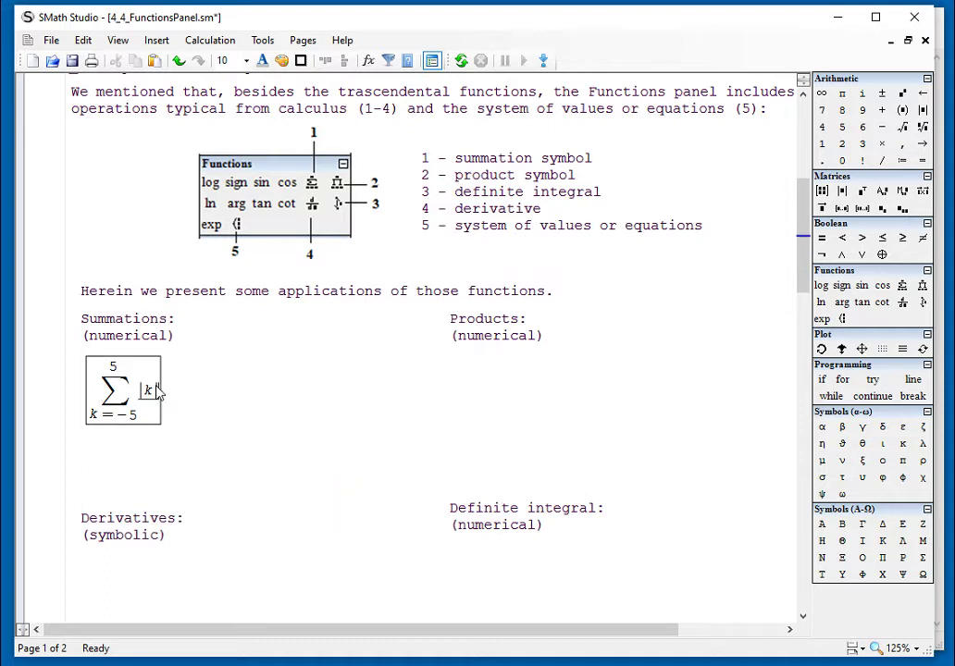
type("= 30")
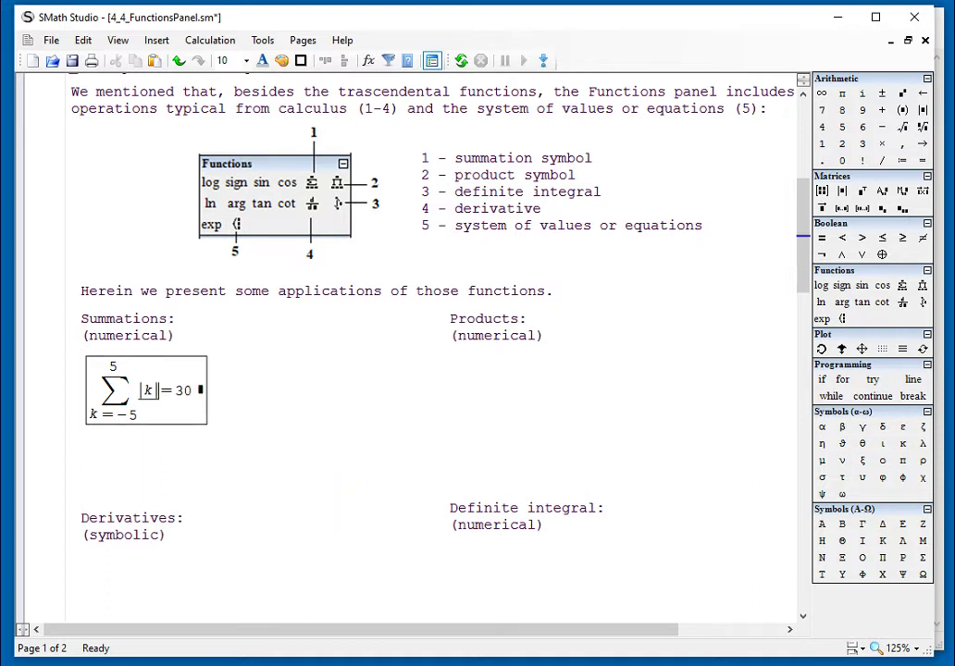
left_click(269, 408)
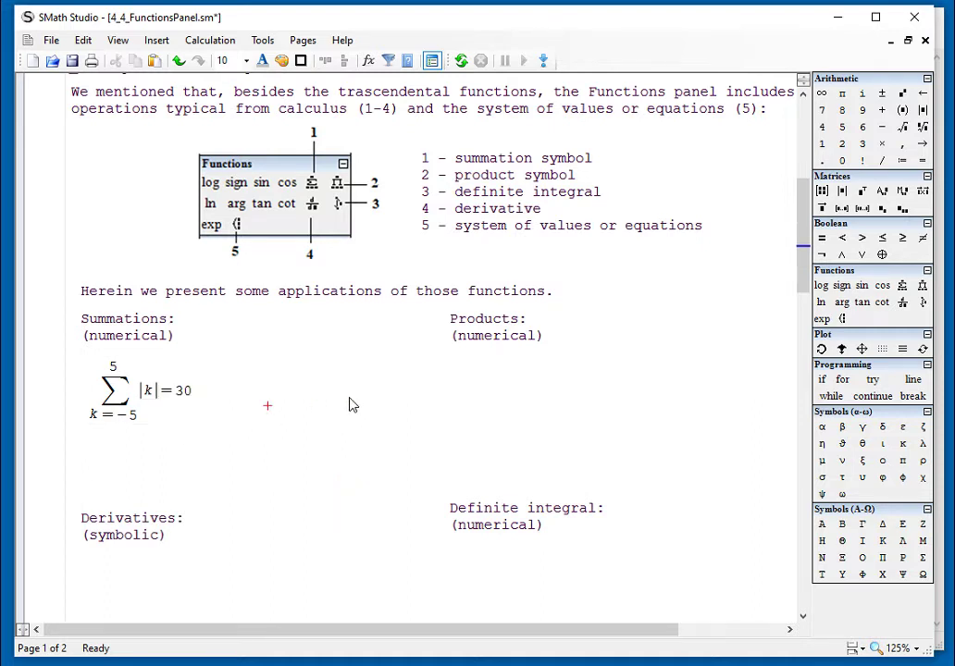
Under Products, insert and evaluate the product of j for j from 1 to 6.
left_click(454, 377)
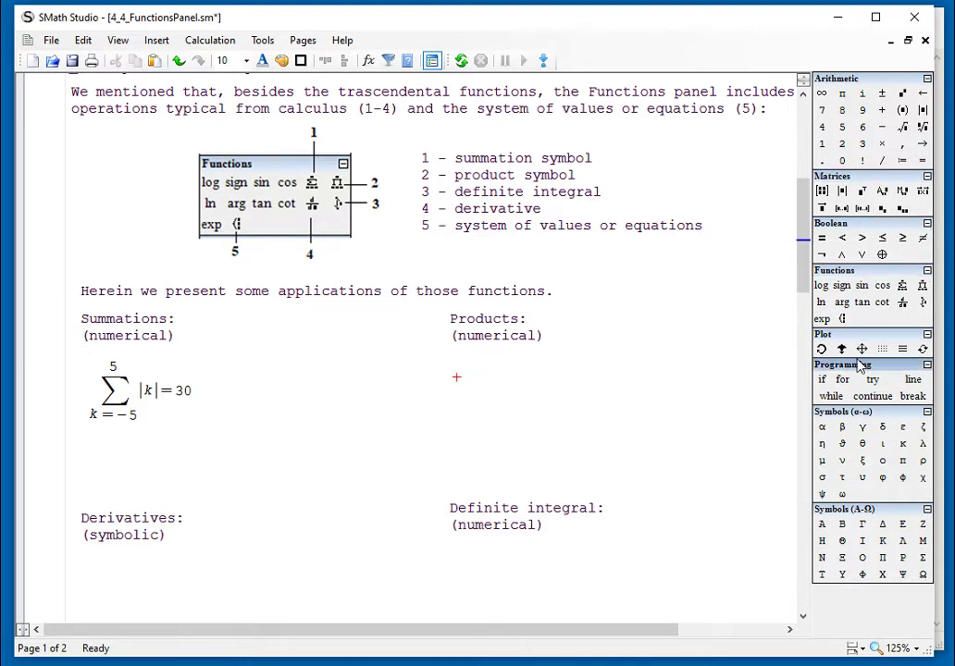
left_click(922, 287)
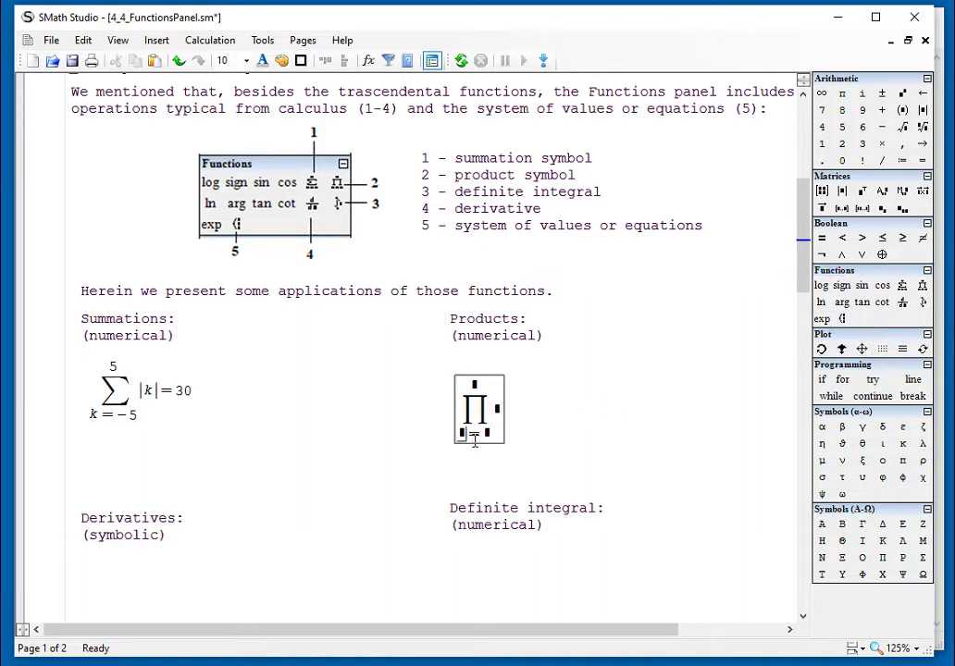
left_click(468, 435)
type("j=")
left_click(493, 441)
type("1")
left_click(474, 385)
type("6")
left_click(506, 415)
type("j")
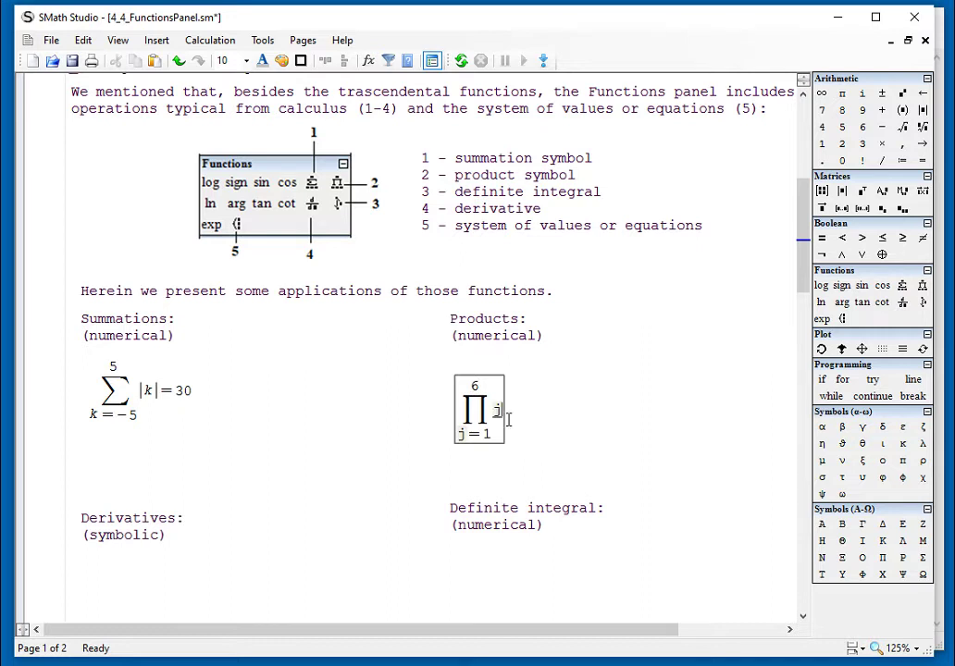
type("= 720")
Add 6!=720 beside the product, square its factor to j², and move 6! clear.
left_click(611, 408)
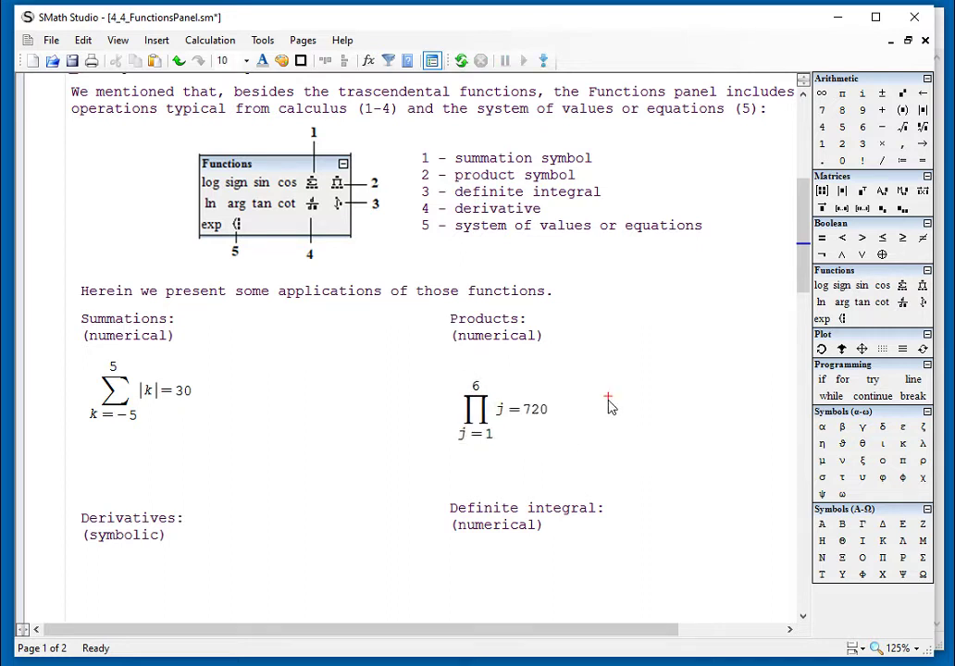
type("6!=720")
left_click(581, 459)
left_click(510, 413)
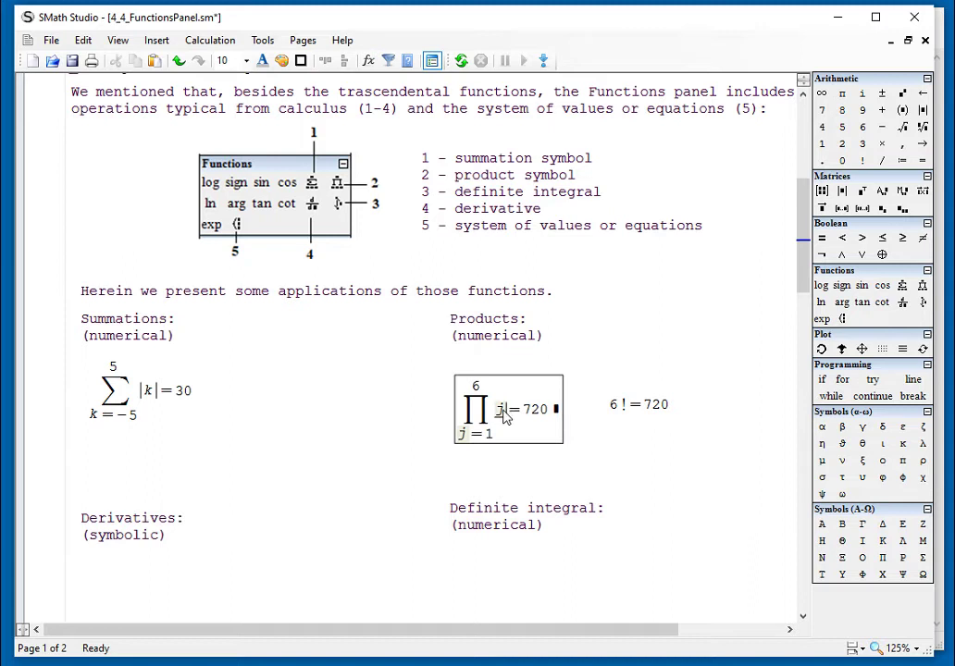
type("^2=")
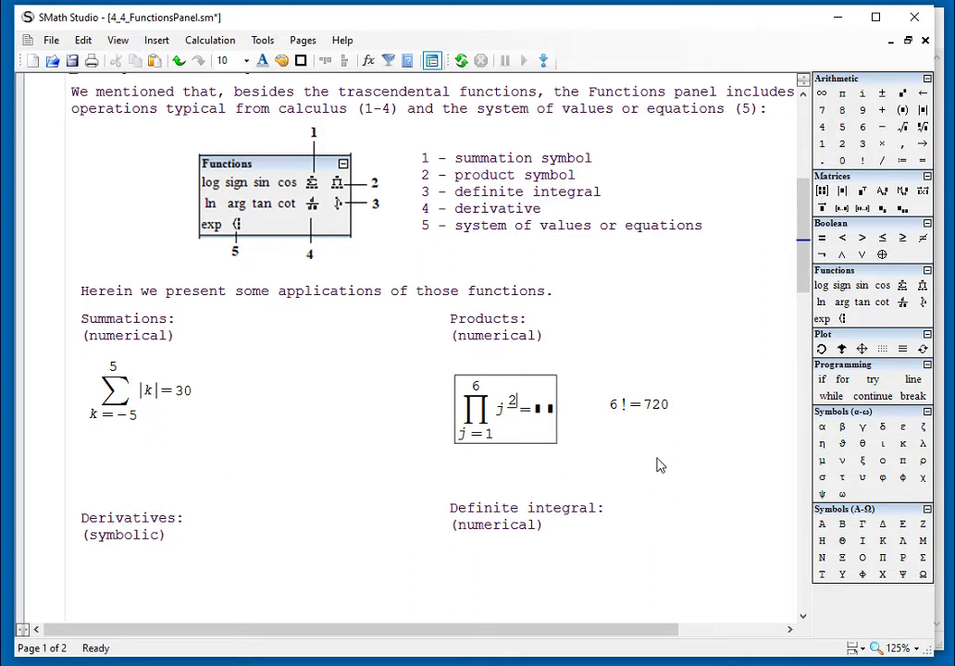
left_click_drag(658, 463, 722, 421)
left_click(713, 474)
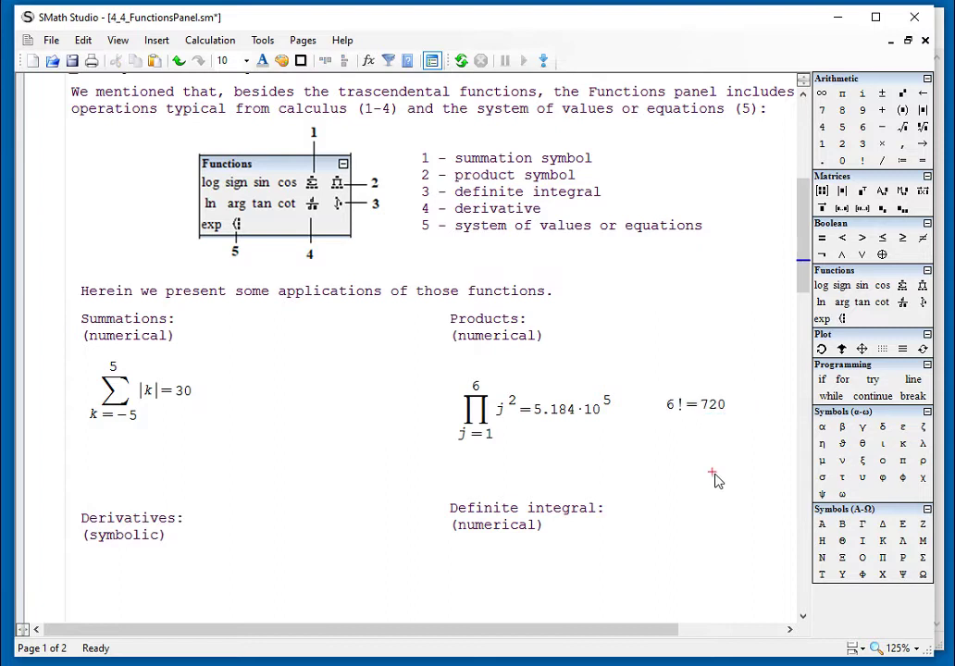
Select the word '(numerical)' in the Products and Summations headings.
left_click(526, 339)
double_click(526, 337)
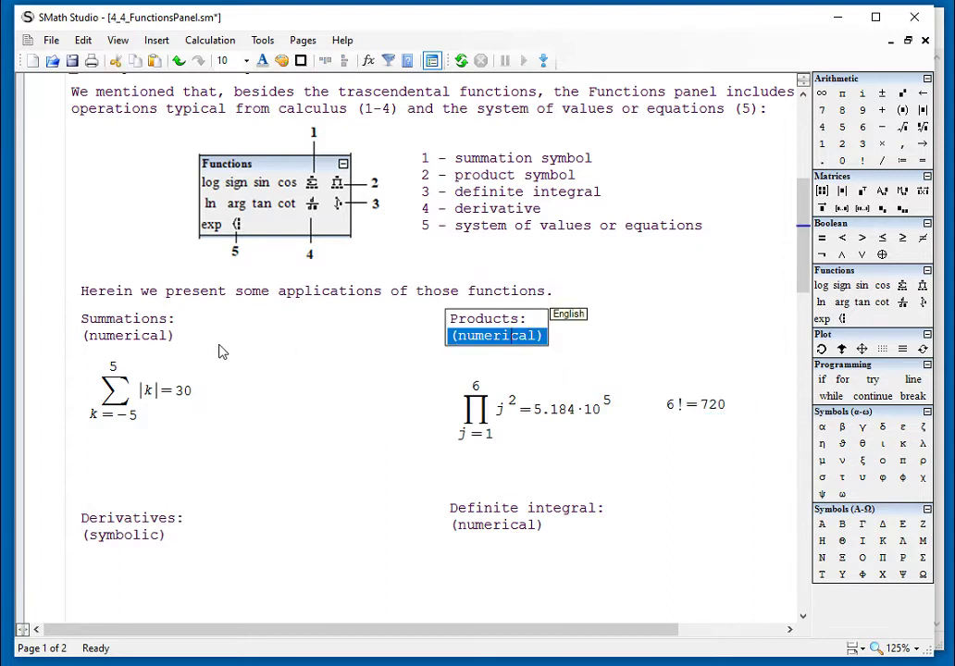
double_click(159, 336)
left_click(249, 387)
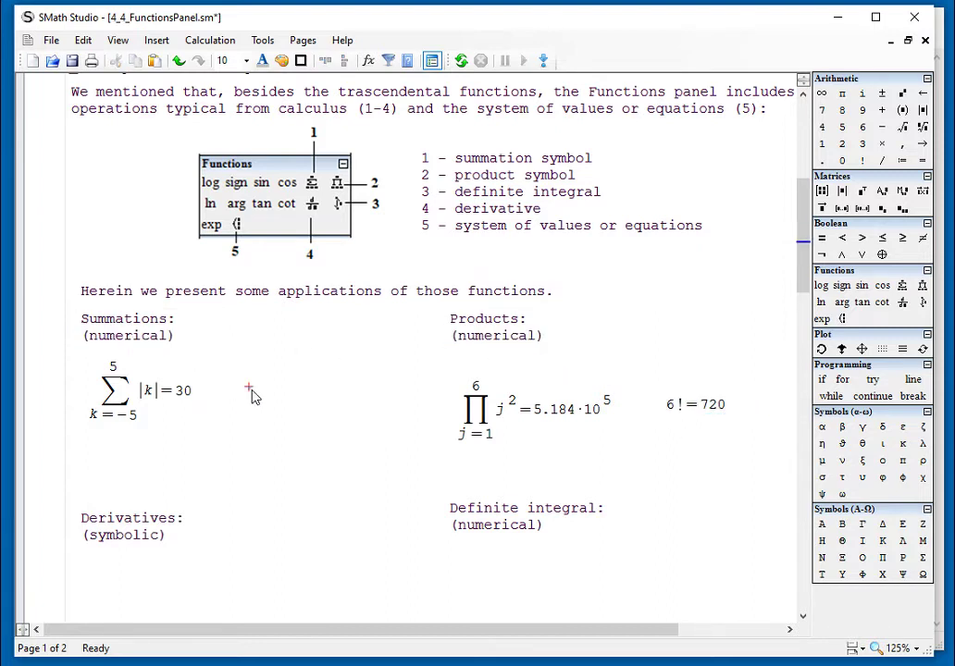
Insert the integral of 1/(1+x²) dx from −2 to 1 and evaluate it to 1.8925.
scroll(276, 421, "down", 1)
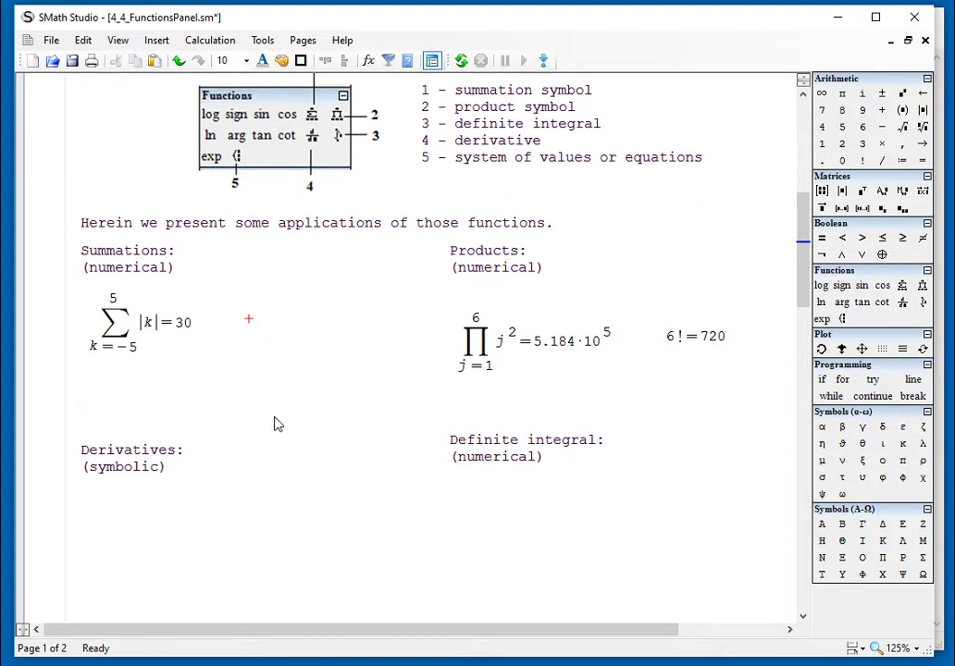
scroll(274, 424, "down", 1)
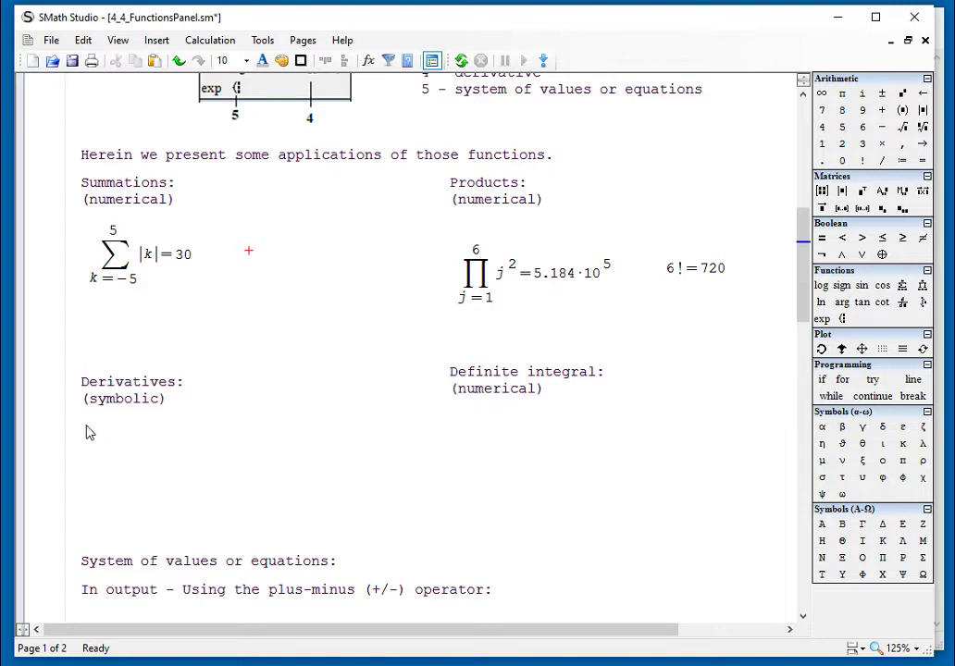
left_click(447, 411)
left_click(922, 302)
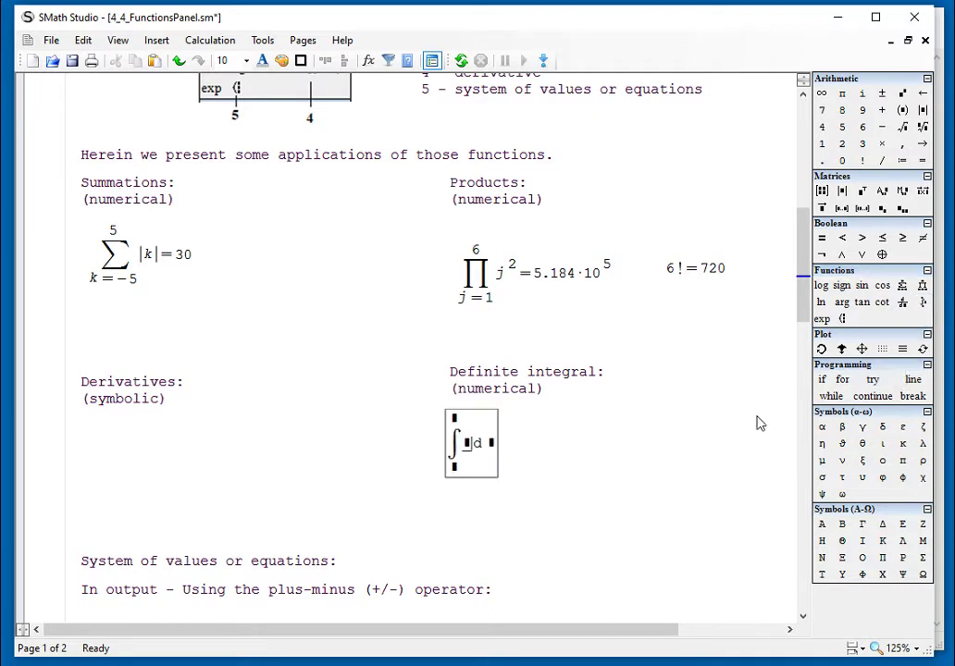
type("1/(1+x^2")
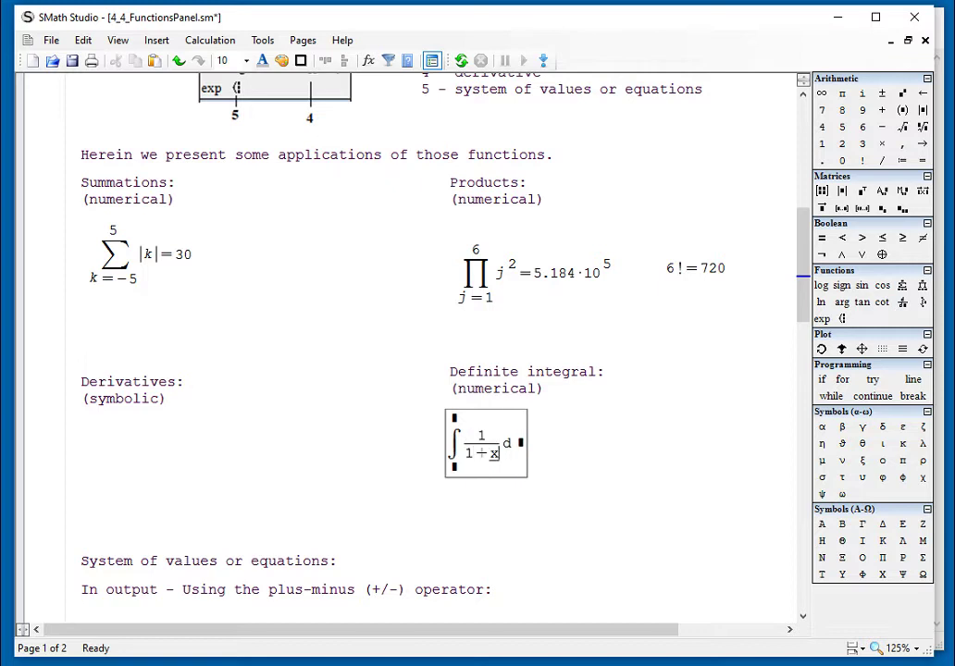
left_click(456, 470)
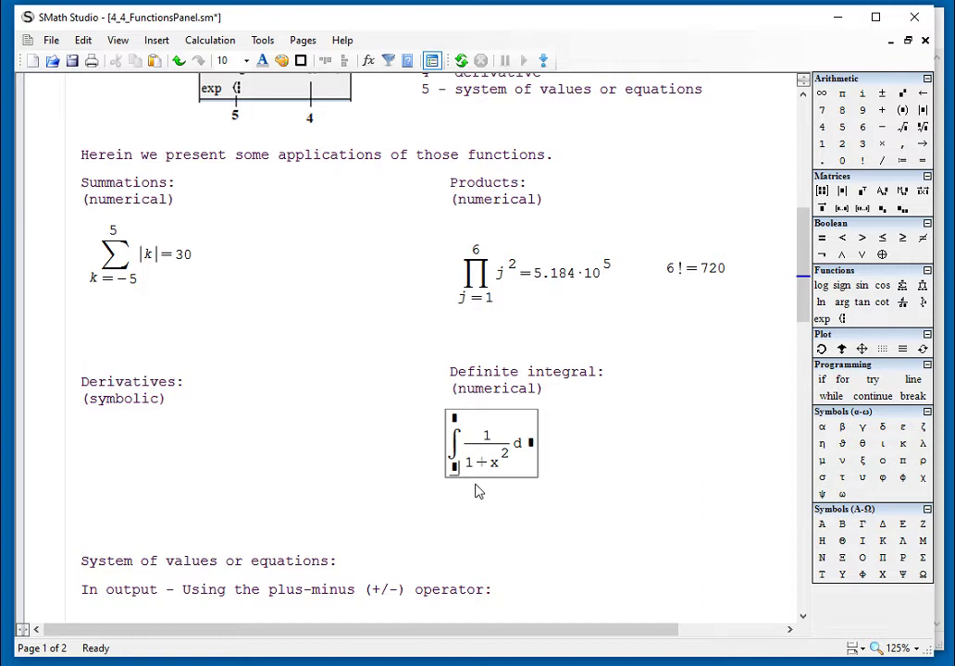
type("-2")
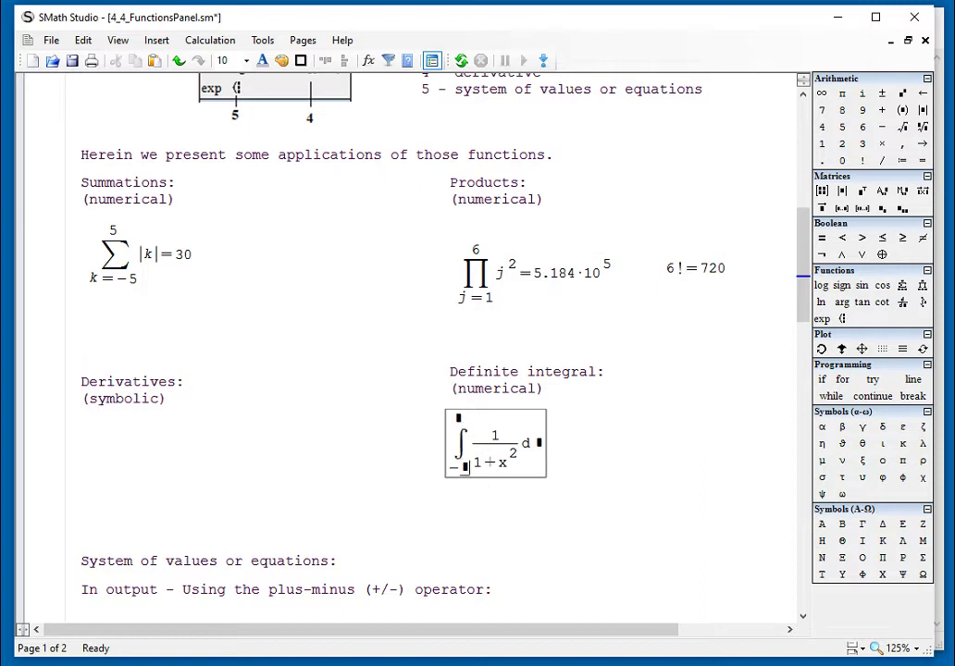
left_click(462, 424)
left_click(550, 454)
type("x=1.8925")
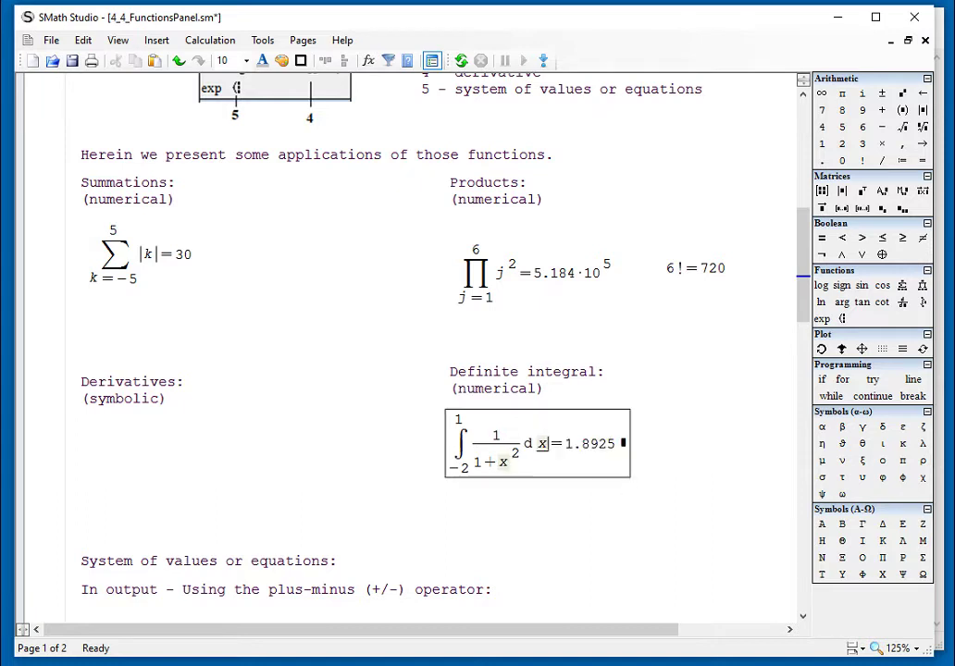
left_click(665, 469)
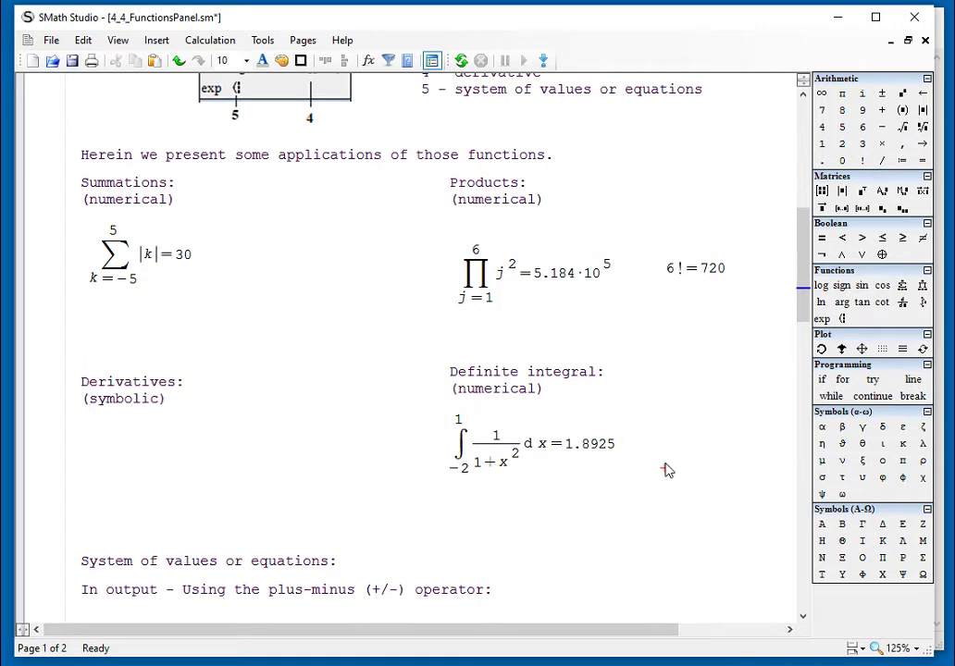
Enter d/dt of t²·ln(t) under Derivatives, removing the failed numeric = evaluation.
left_click(88, 430)
left_click(902, 303)
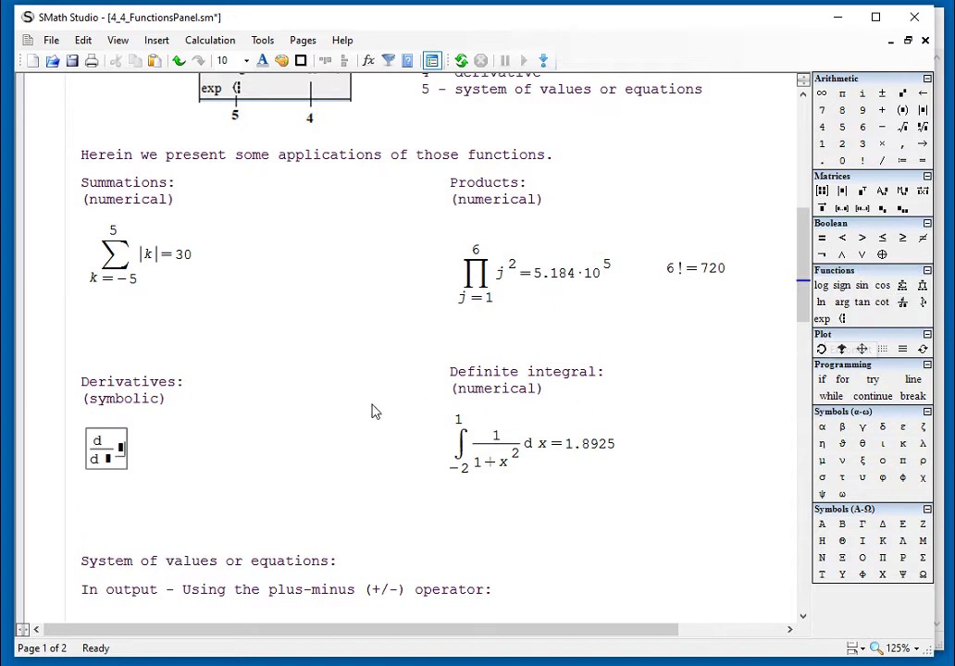
left_click(111, 461)
type("t")
key("Right")
type("t")
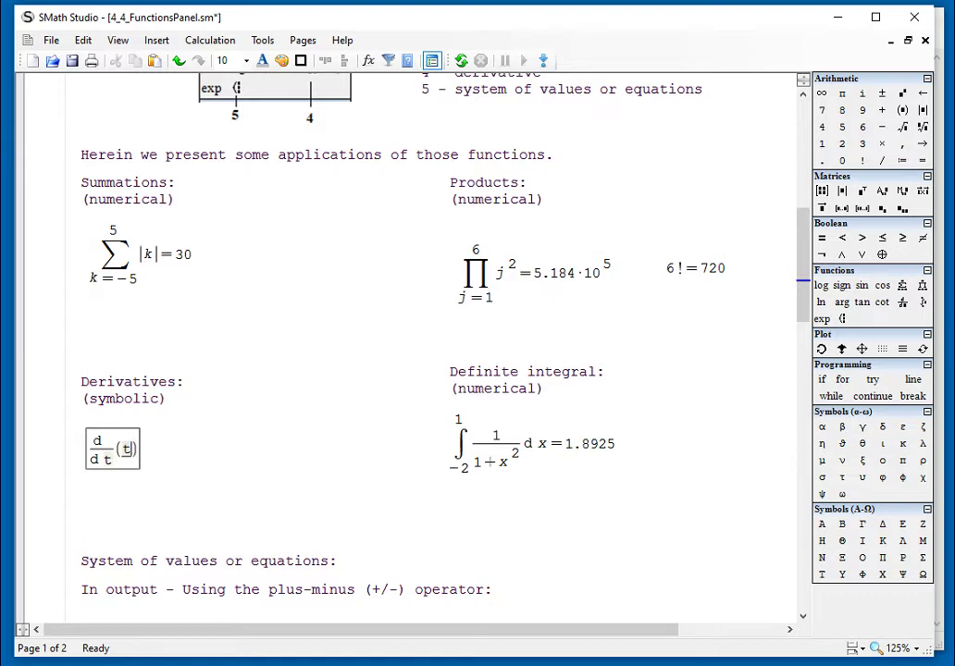
type("^2")
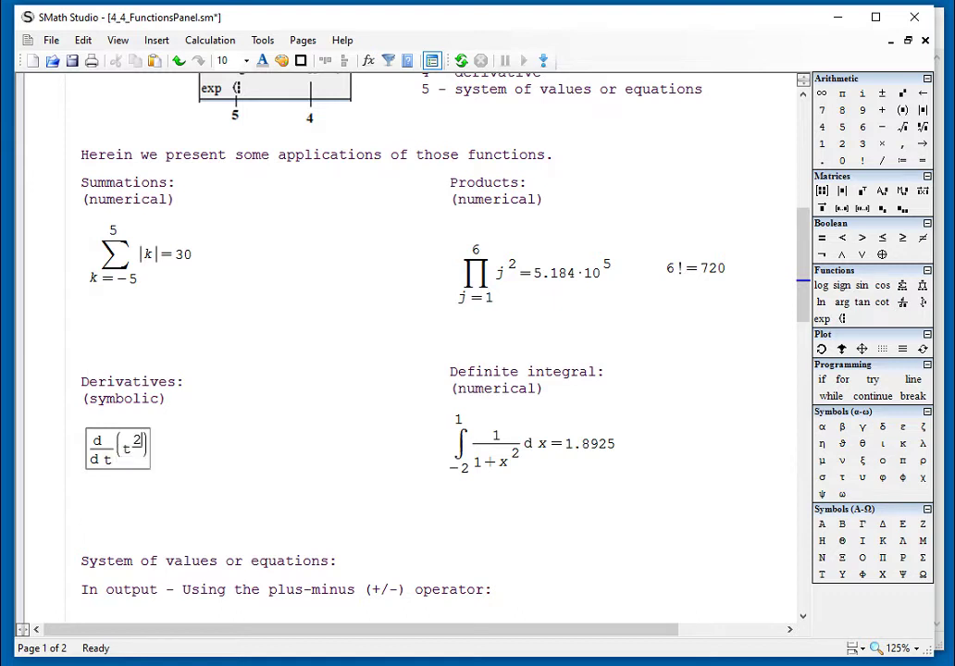
key("Right")
type("*ln(t")
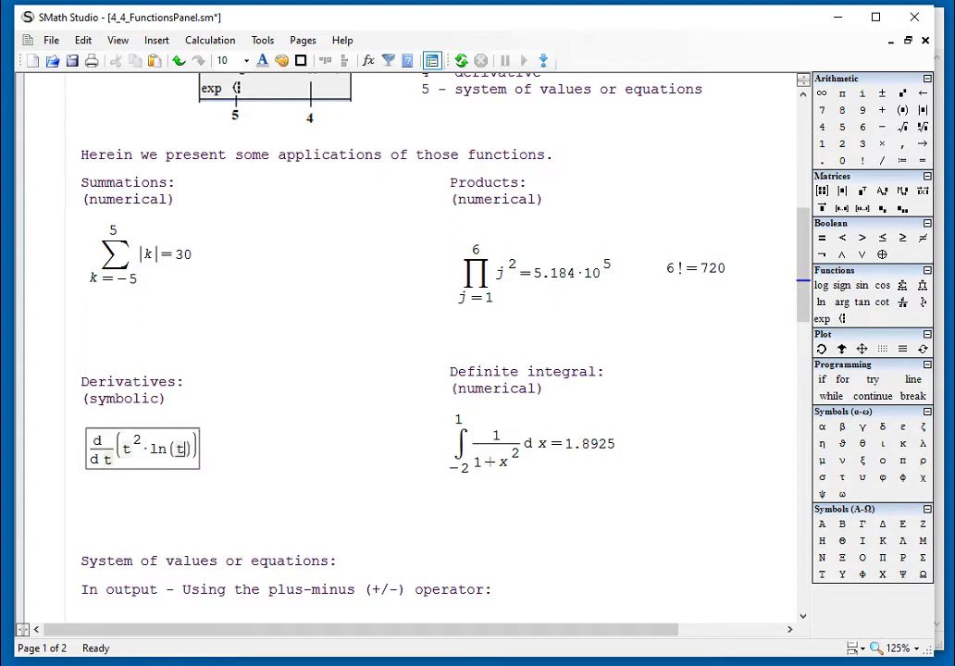
type("=■")
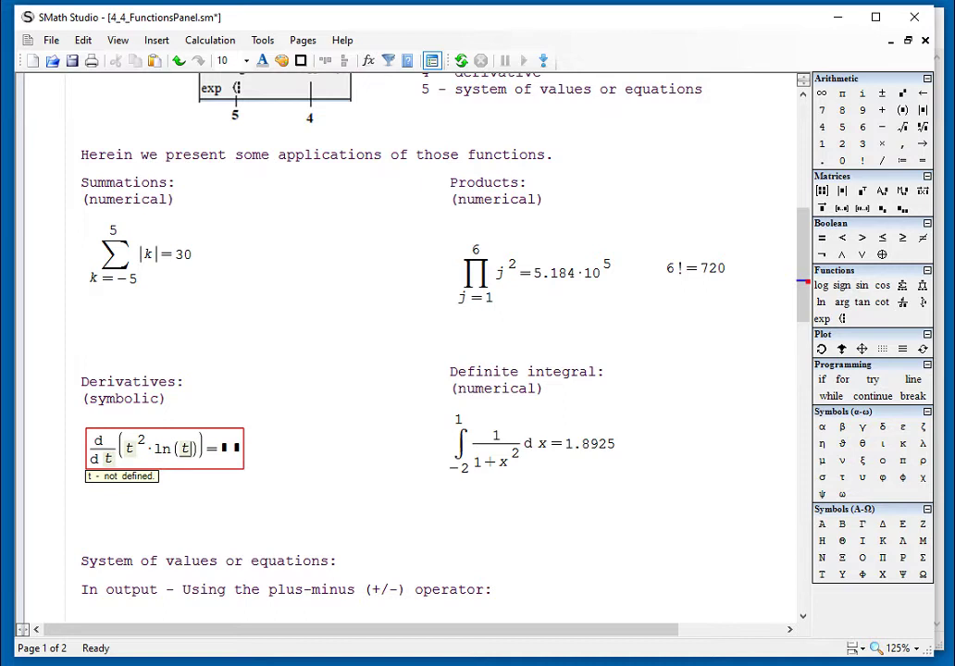
left_click(243, 452)
key("BackSpace")
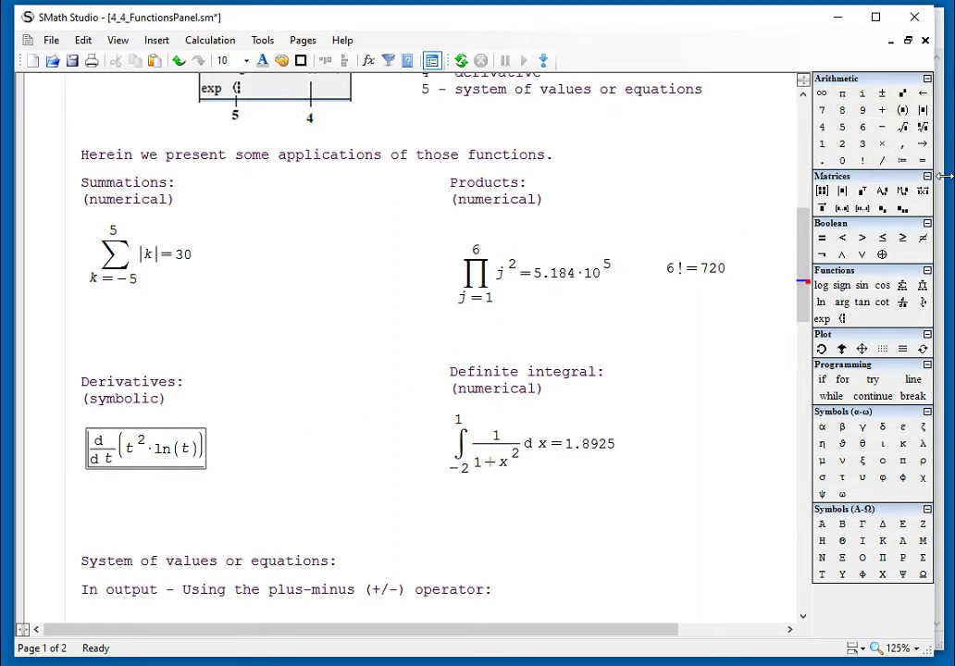
Narrow the SMath window, minimize the window behind it, then restore full width.
left_click_drag(936, 176, 802, 176)
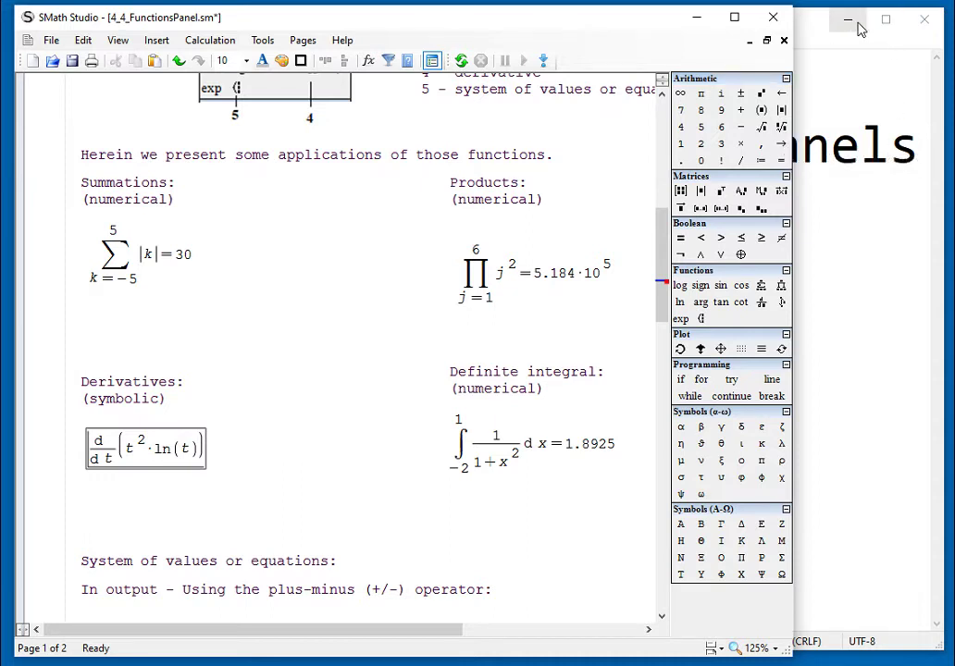
left_click(848, 19)
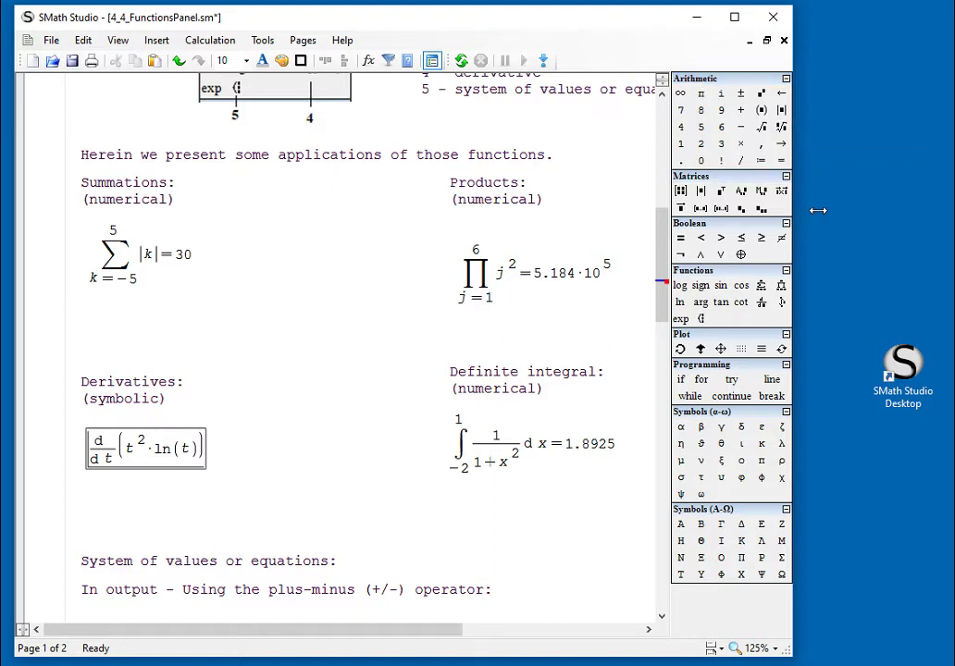
left_click_drag(795, 210, 953, 211)
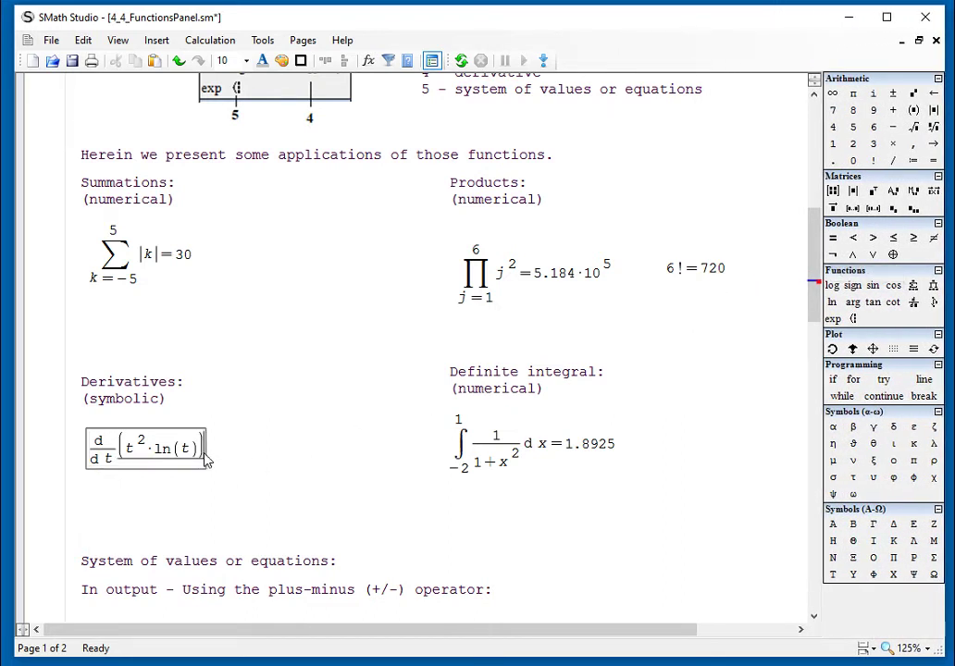
Evaluate the derivative symbolically to t·(1+2·ln(t)).
type("=t·(1+2·ln(t")
left_click(325, 497)
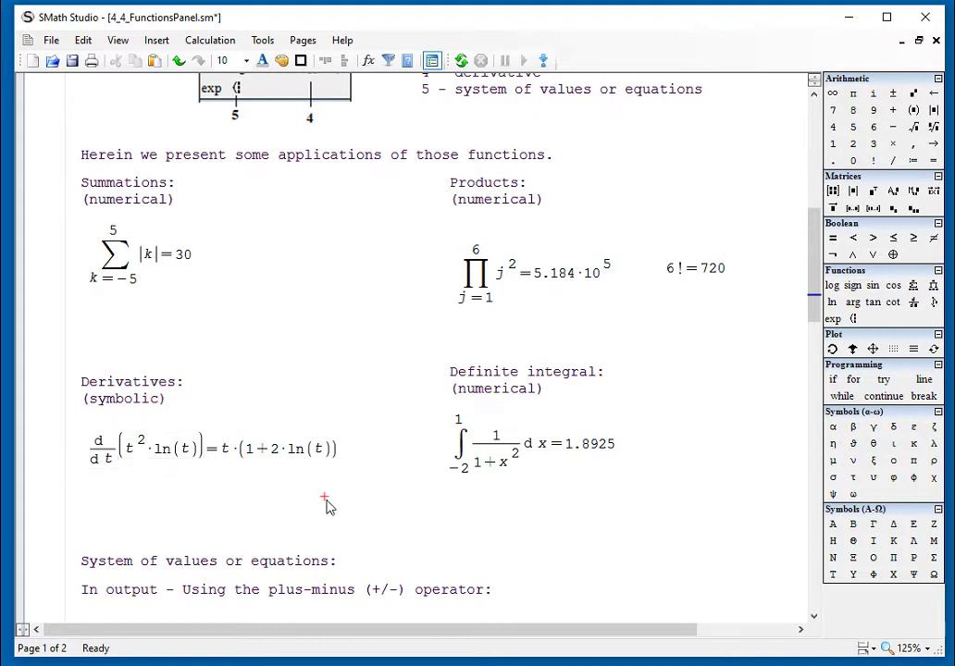
left_click(88, 489)
Build the nested derivative d/ds(d/ds(√(s²+1))) and evaluate it to a symbolic fraction.
left_click(915, 303)
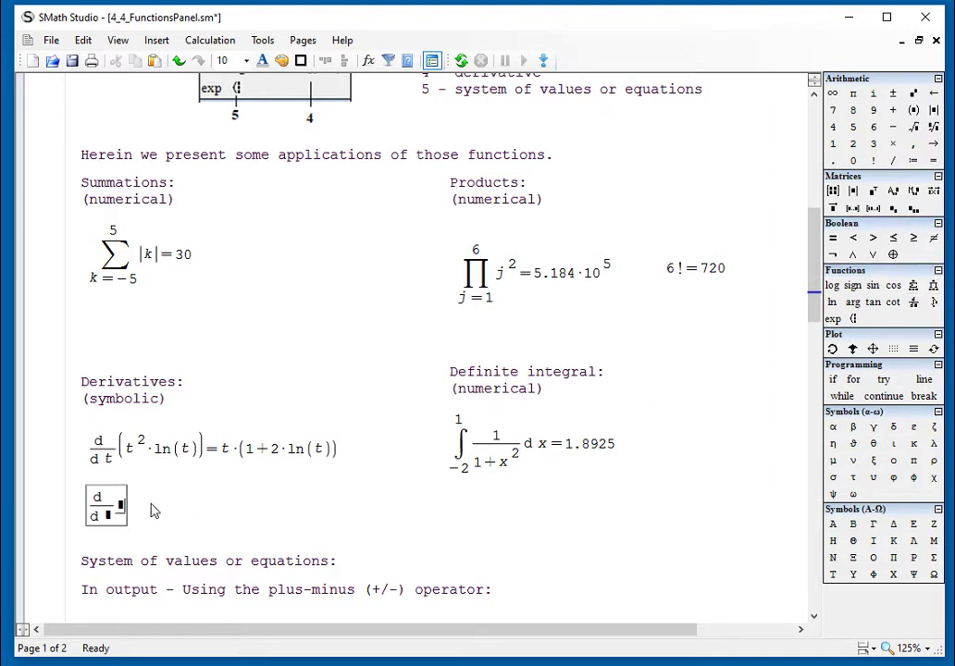
type("(")
left_click(908, 311)
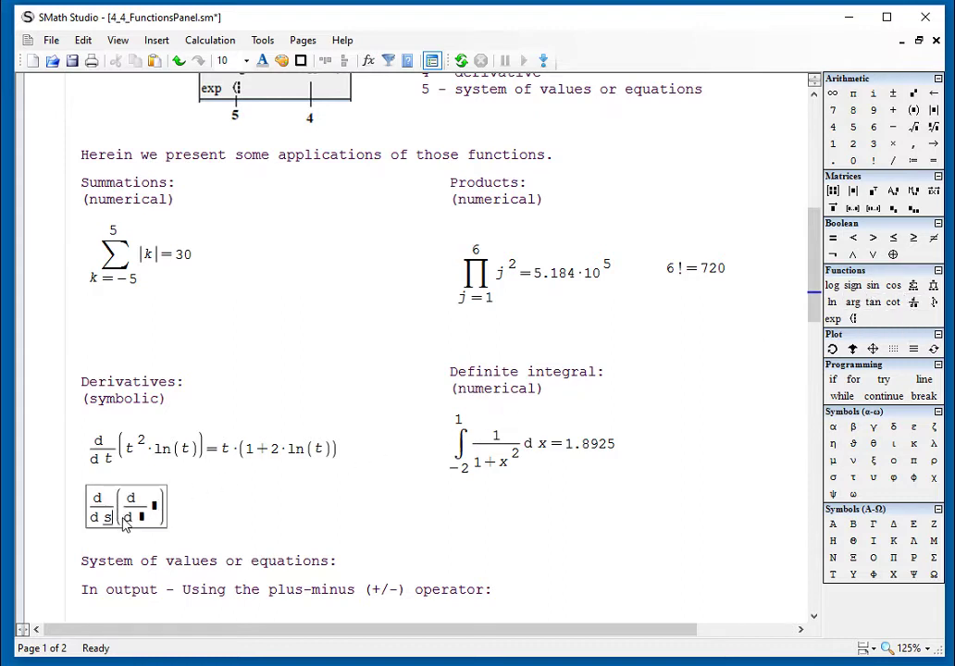
type("s")
key("Right")
type("(")
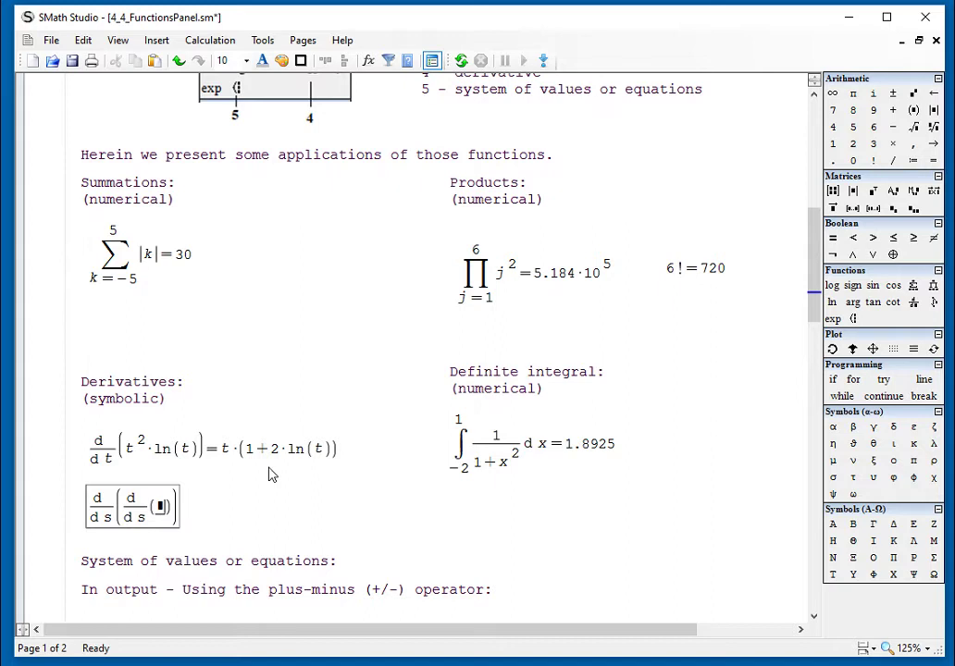
type("sq")
type("rt(s")
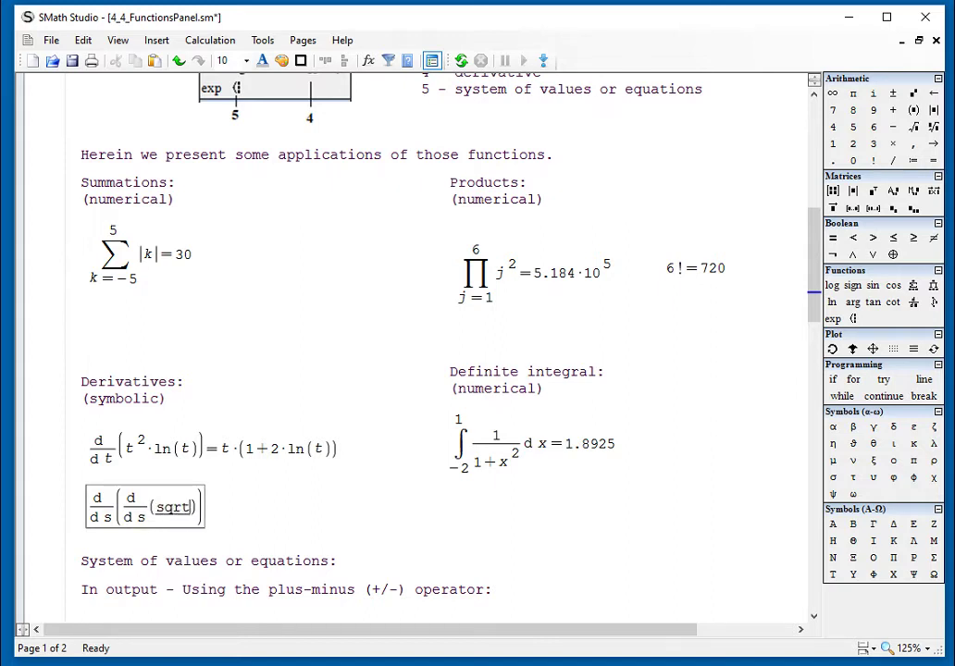
type("^2")
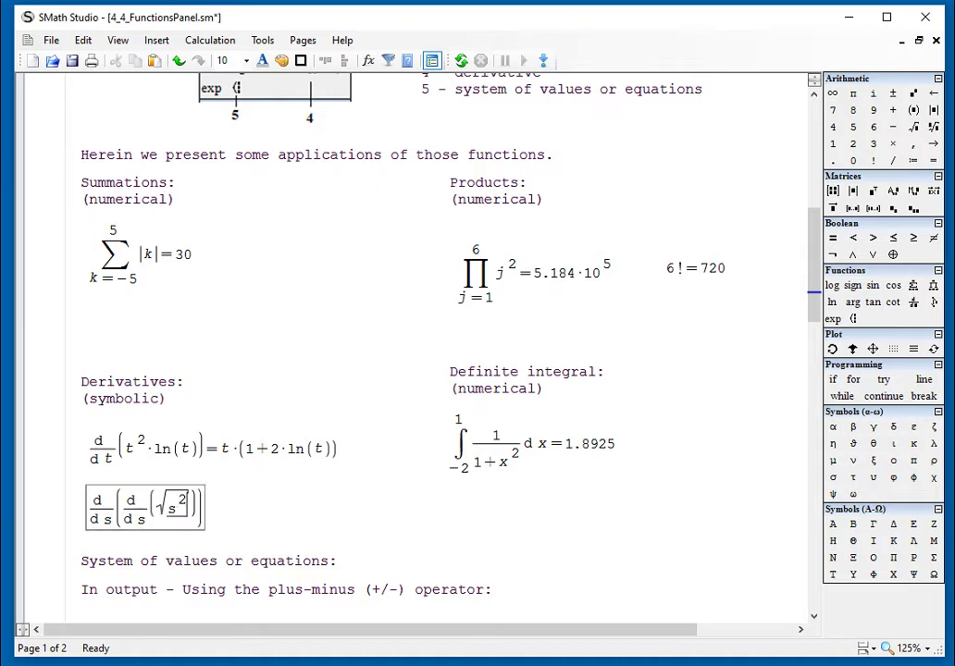
key("Right")
type("+")
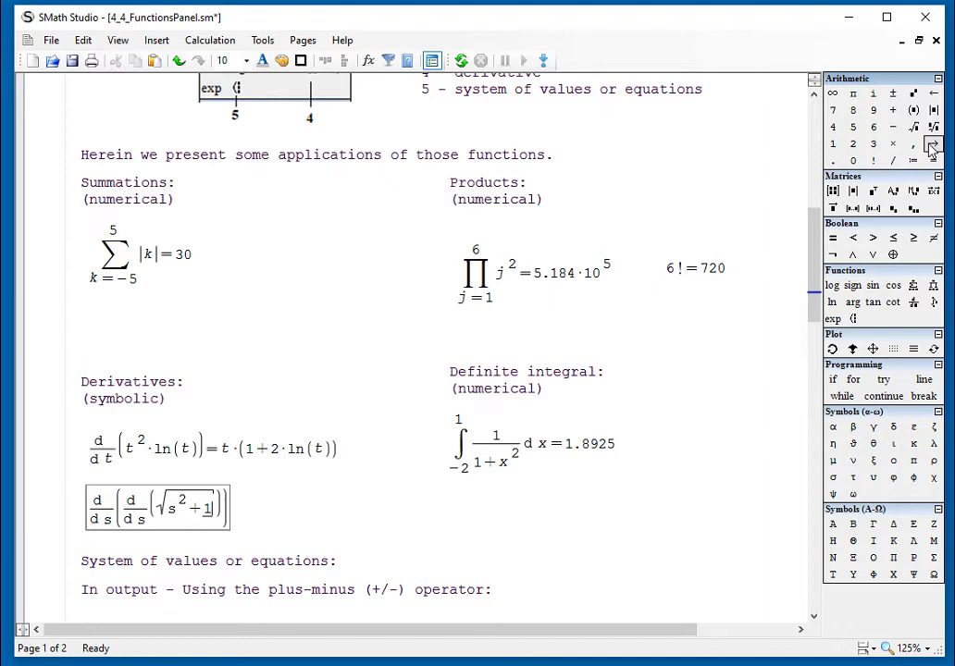
type("1)))=(-s+√(1+s^2))·(s+√(1+s^2))/(√(1+s^2)·√(1+s^2)^2)")
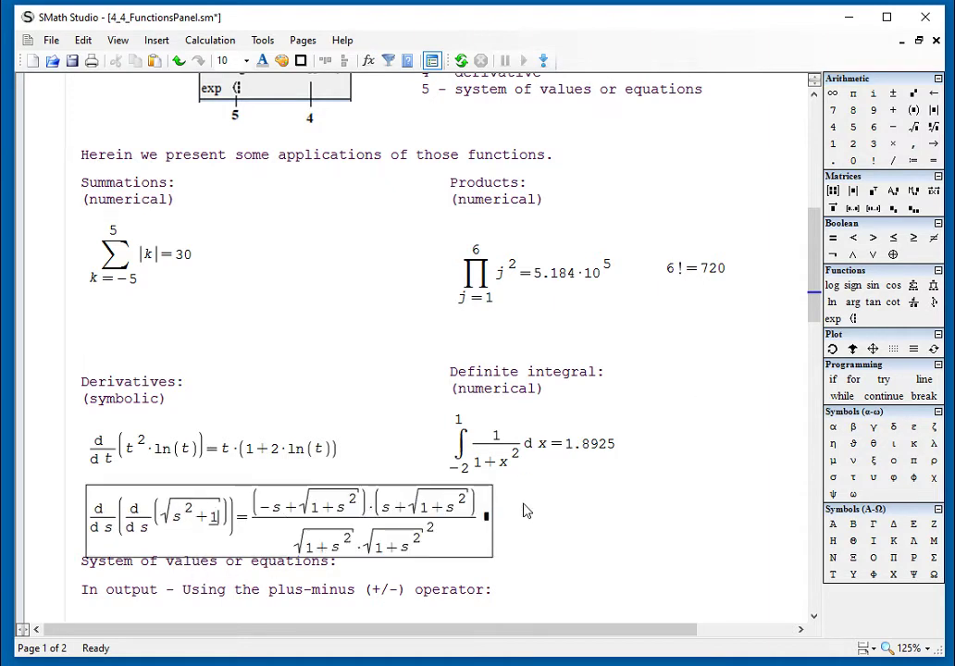
left_click(532, 526)
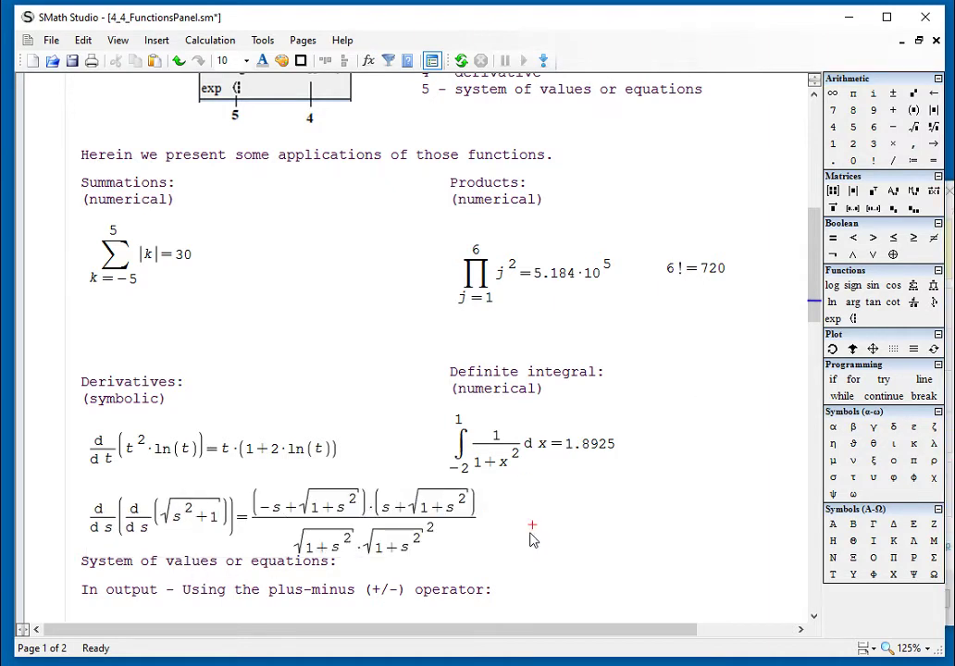
Insert ±5 below the plus-minus heading and evaluate it to {5, −5}.
scroll(532, 540, "down", 2)
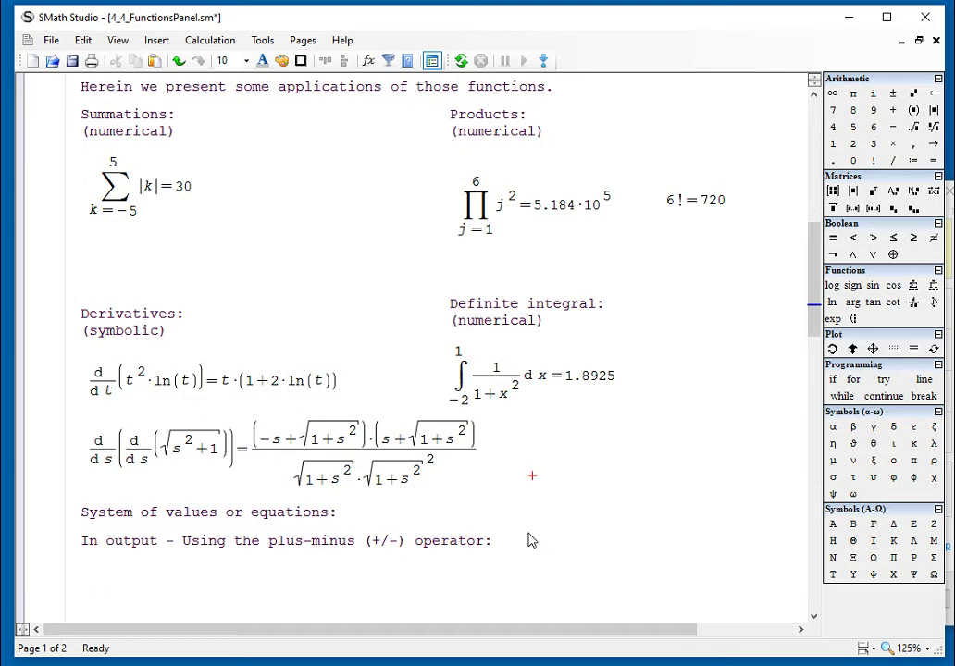
scroll(532, 540, "down", 5)
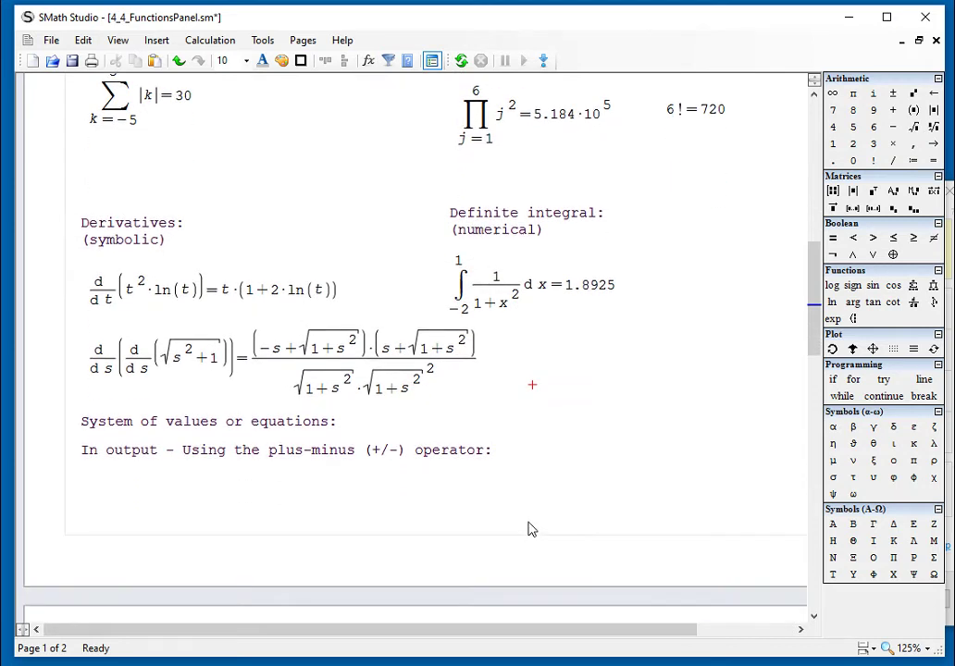
scroll(532, 525, "down", 3)
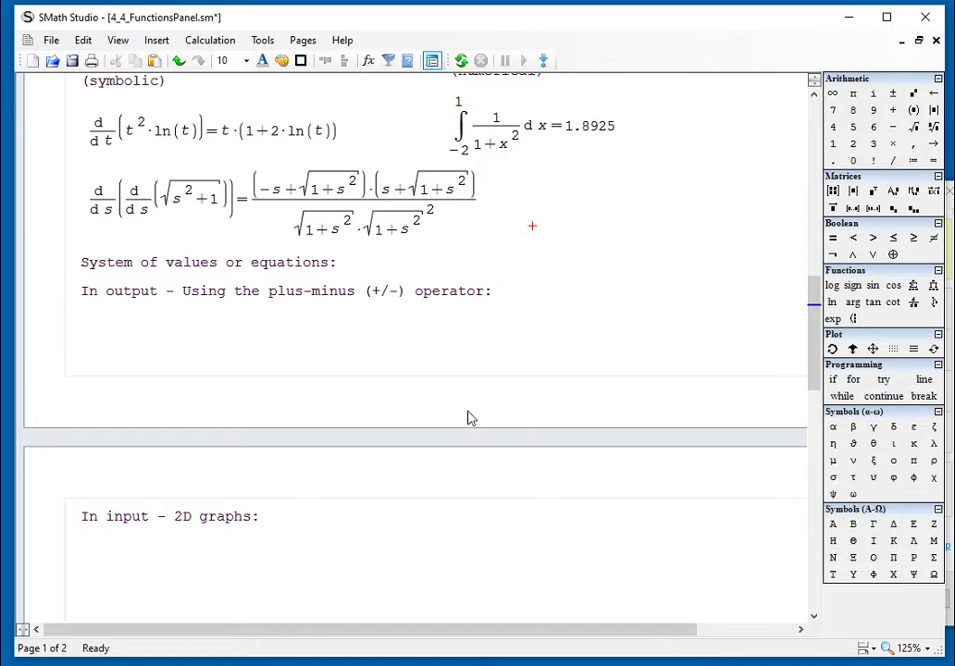
left_click(315, 329)
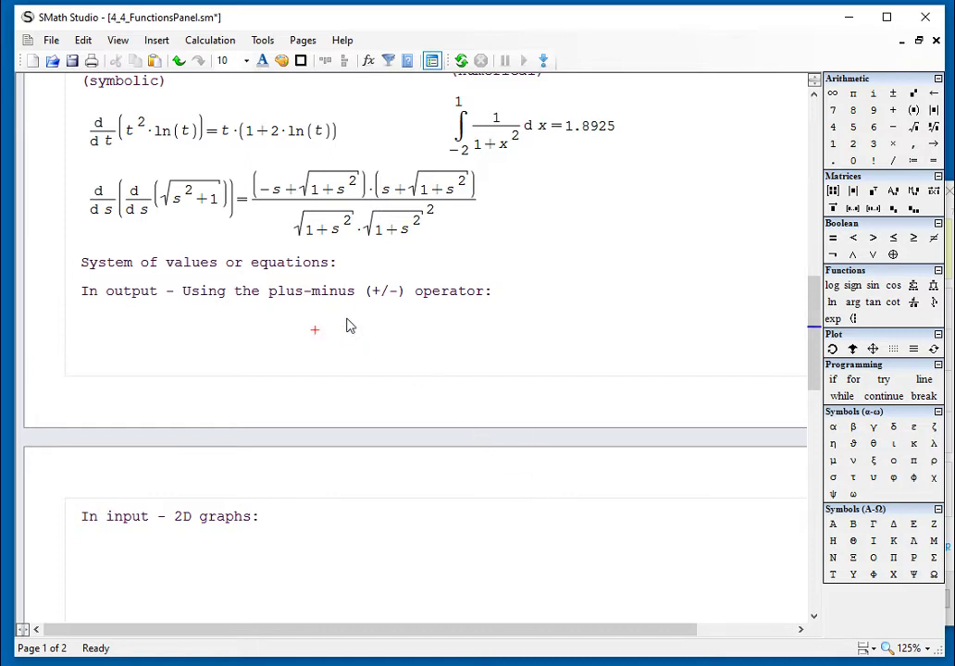
left_click(893, 95)
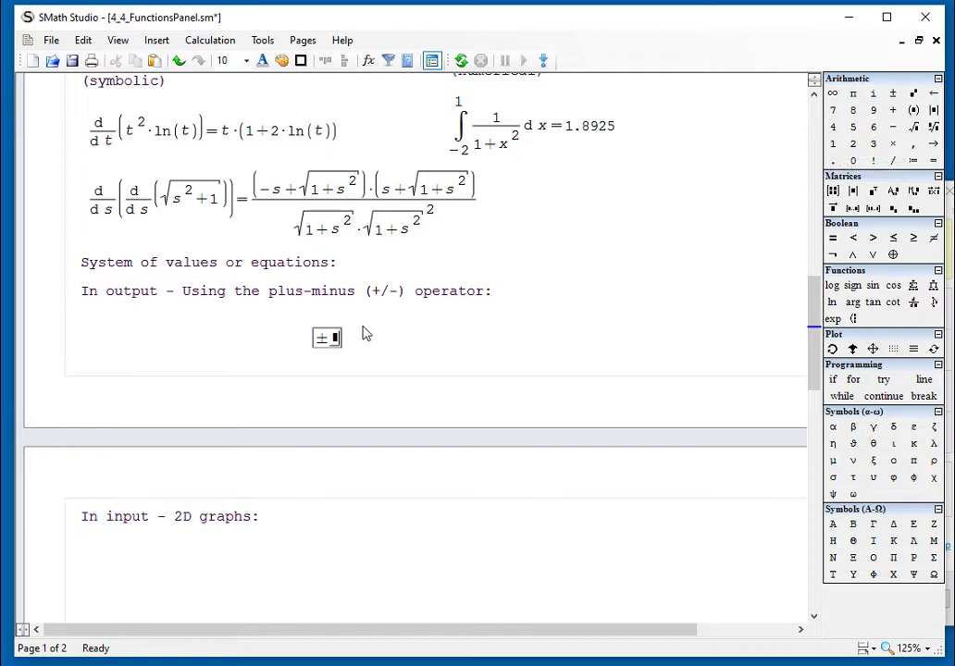
type("5=")
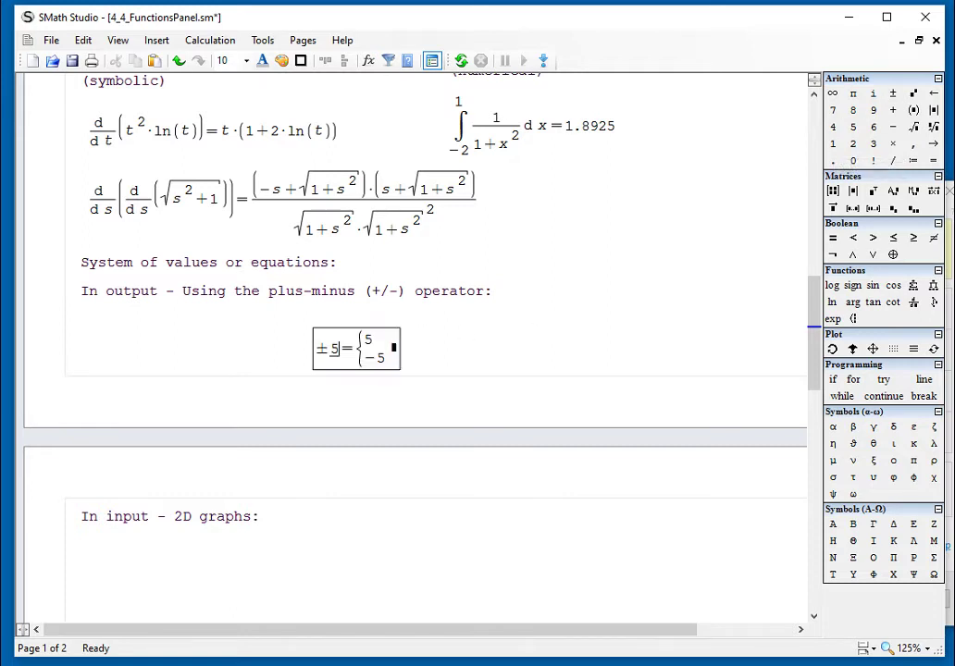
left_click(370, 357)
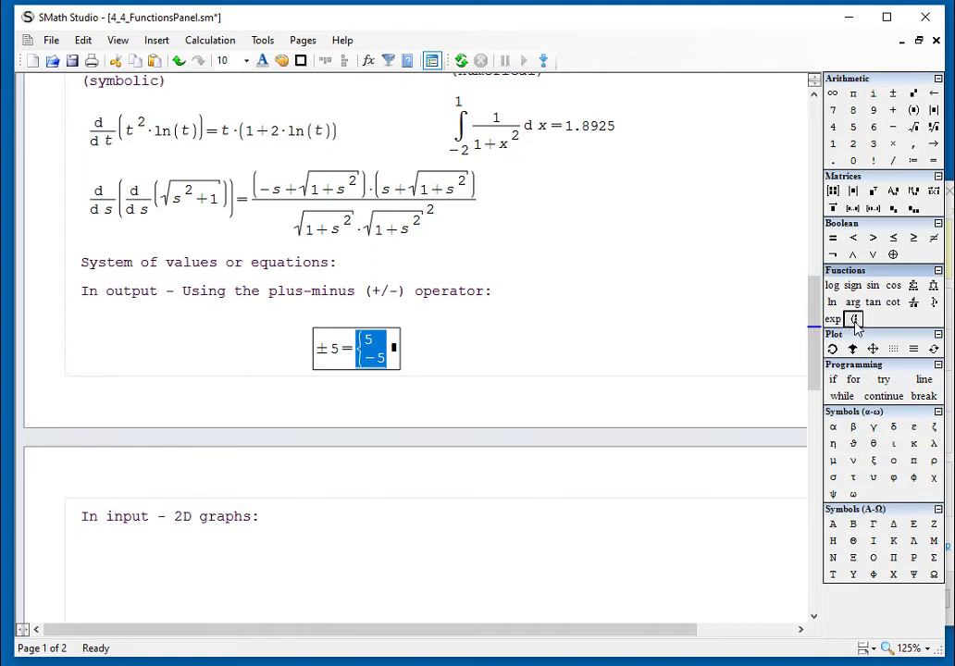
left_click(505, 500)
Add a blank line above the collapsed sections.
scroll(506, 500, "down", 4)
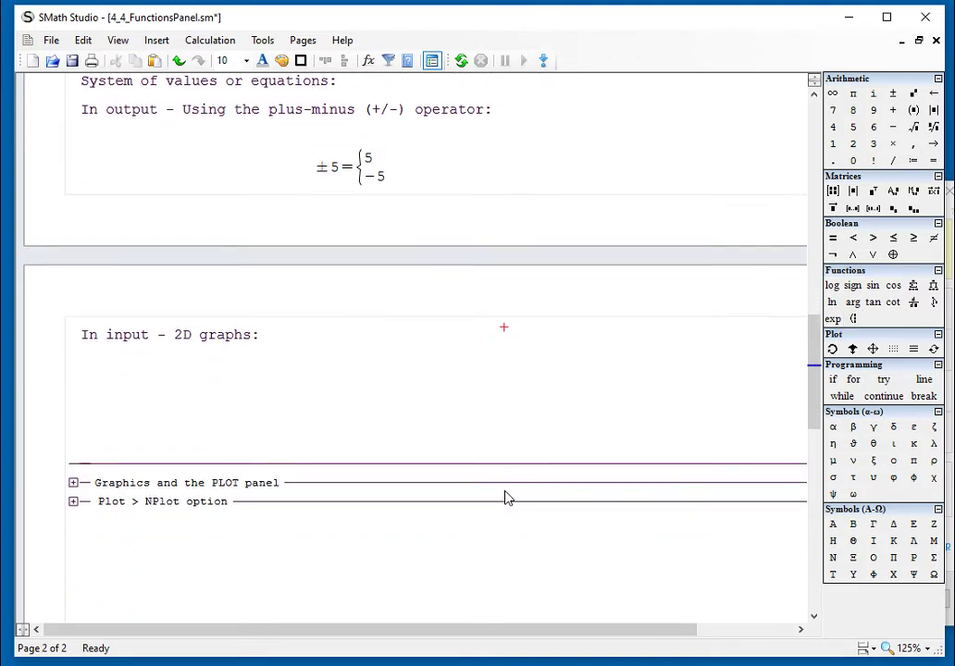
scroll(506, 498, "down", 1)
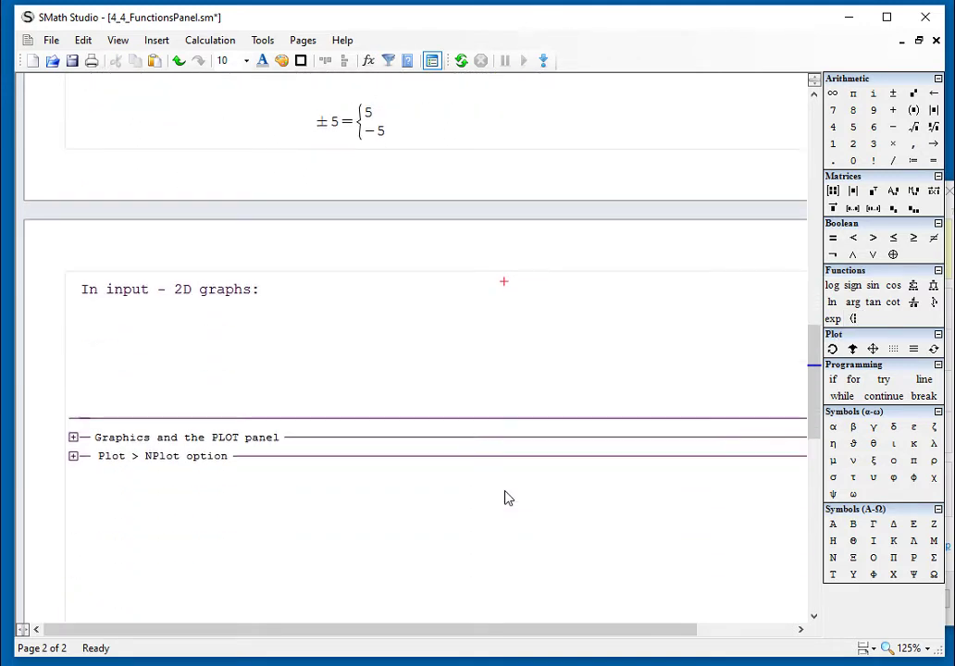
left_click(344, 386)
key("Return")
key("Return")
key("Return")
key("Return")
key("Return")
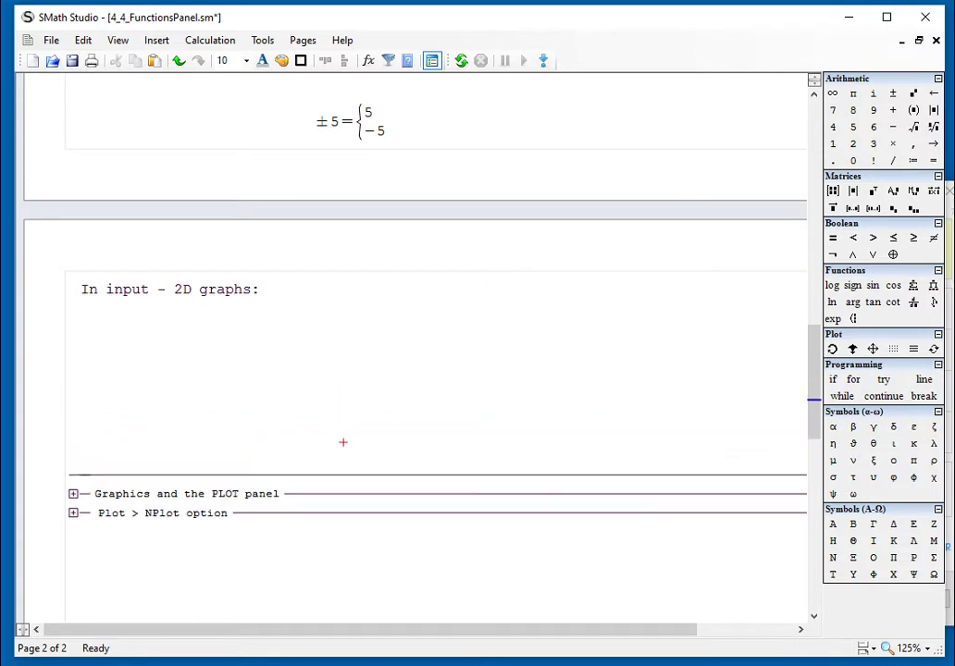
Define f(x) := x²+1 beside the 'In input - 2D graphs:' heading.
left_click(307, 283)
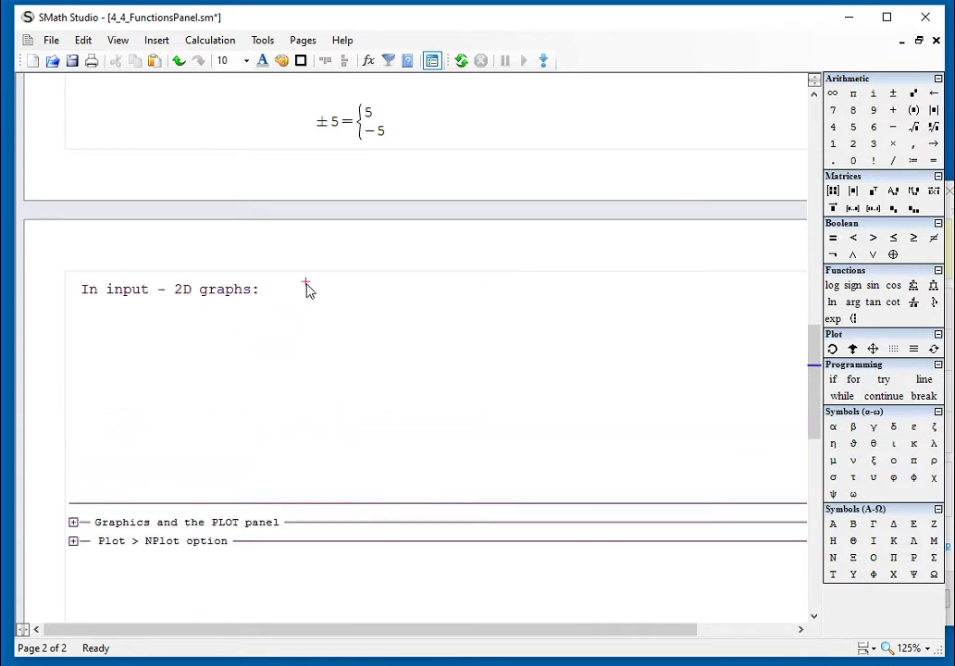
type("f(x")
key("BackSpace")
key("BackSpace")
type("f(x:")
key("BackSpace")
type("):=x^2")
key("Right")
type("+1")
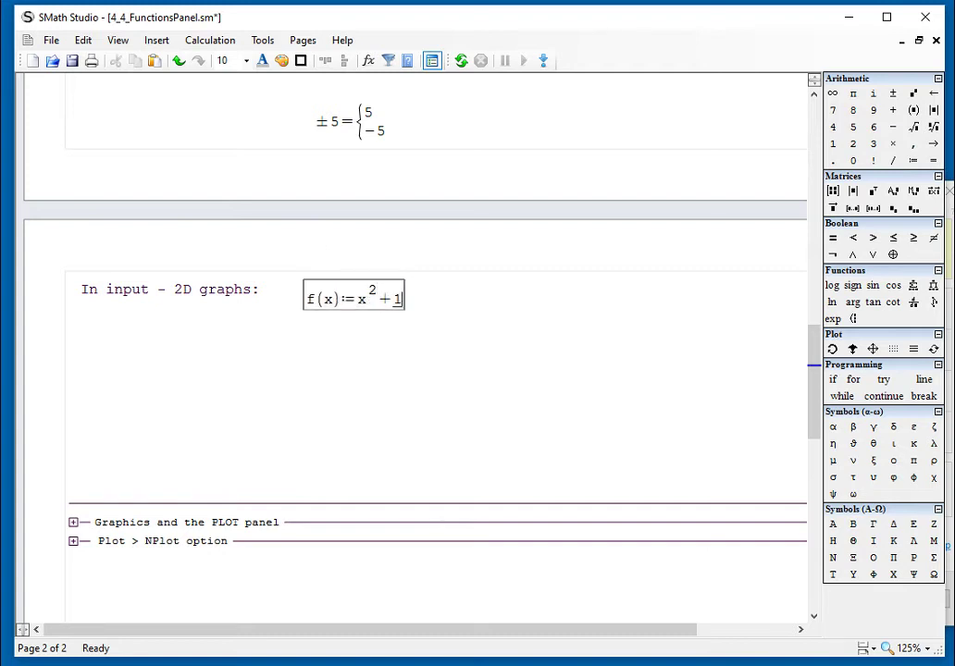
Define g(x) := x³−1 below f(x) and add blank space after it.
left_click(311, 328)
type("g")
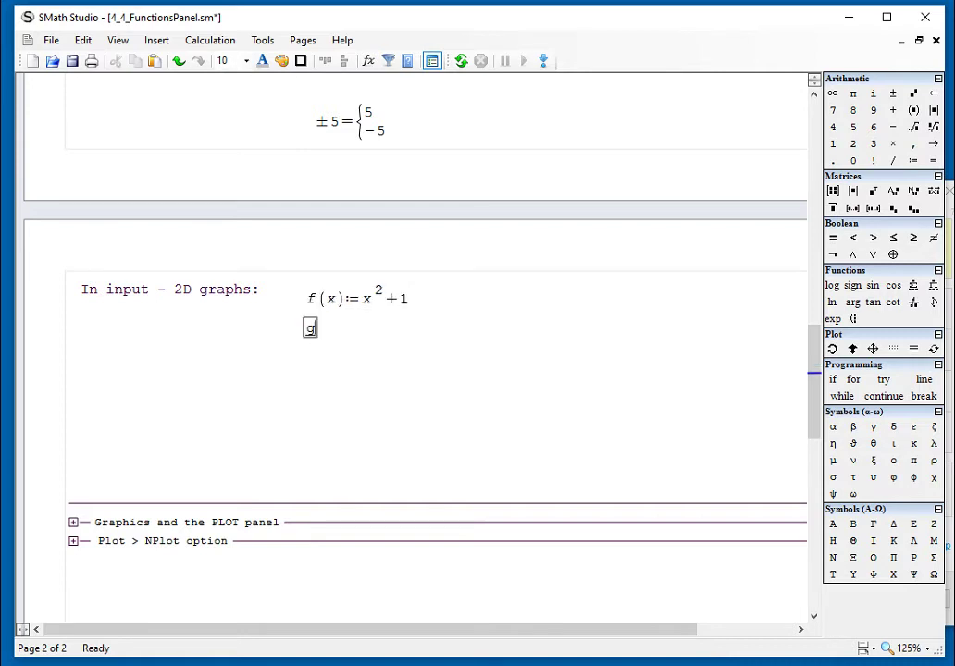
type("(x)")
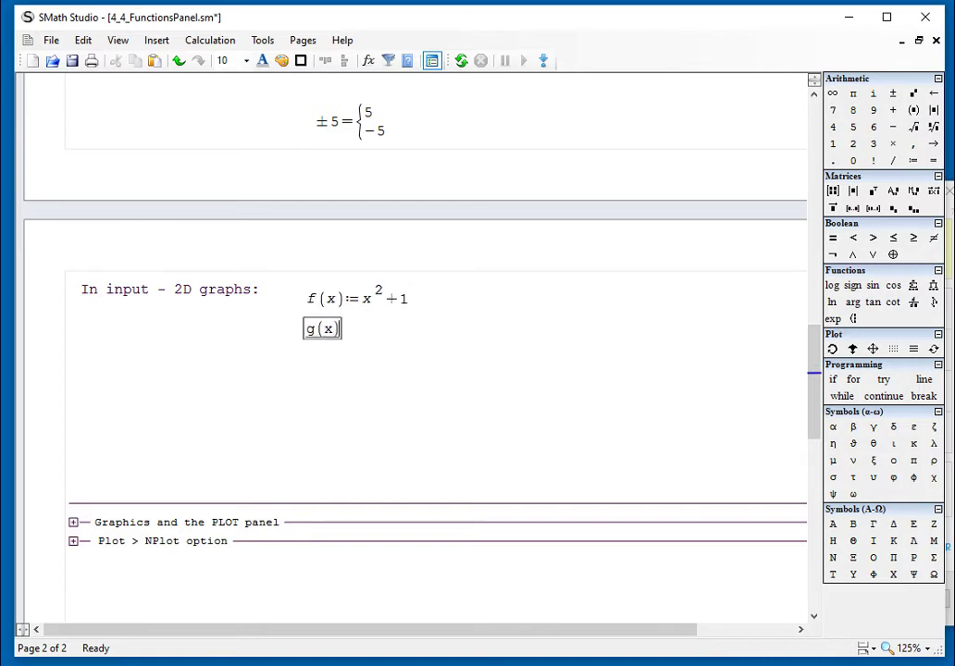
type(":=x^3+")
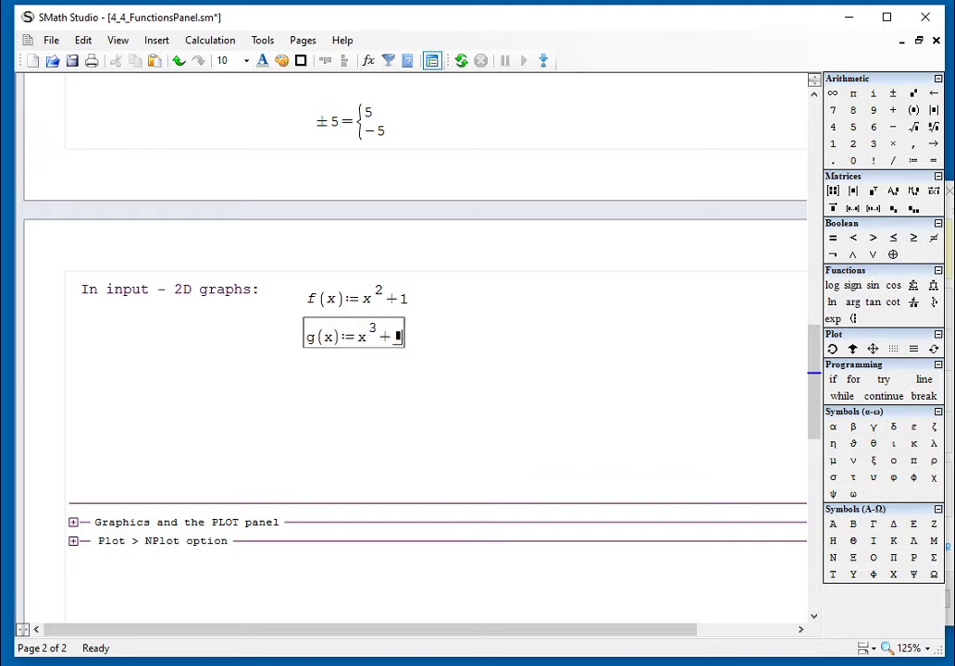
key("BackSpace")
type("-1")
scroll(467, 387, "up", 1)
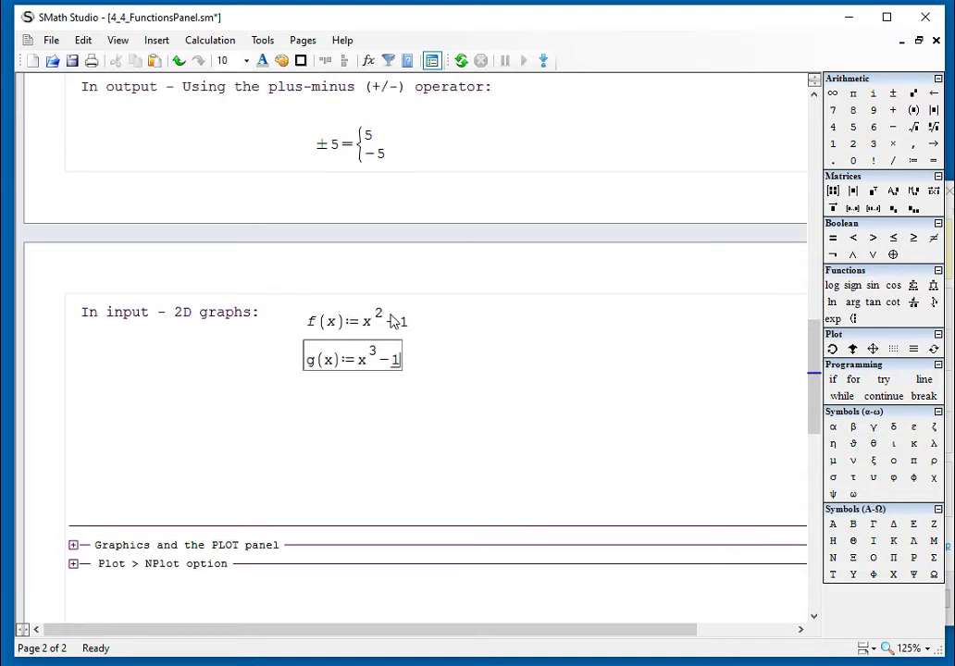
left_click(467, 387)
left_click_drag(438, 399, 407, 377)
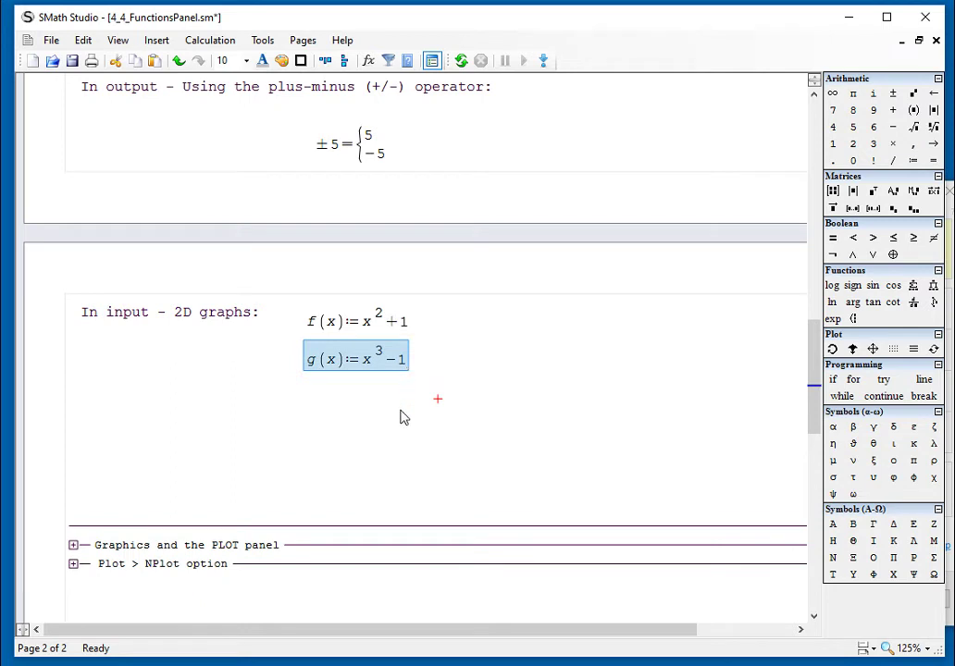
left_click(400, 409)
key("Return")
key("Return")
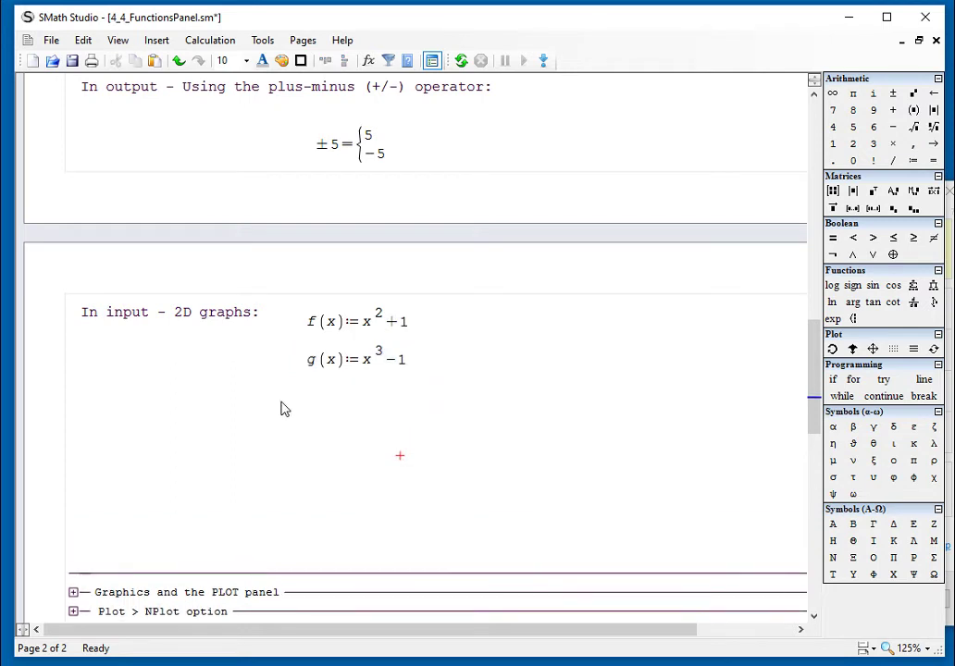
Insert an empty 2D plot below the function definitions.
left_click(259, 400)
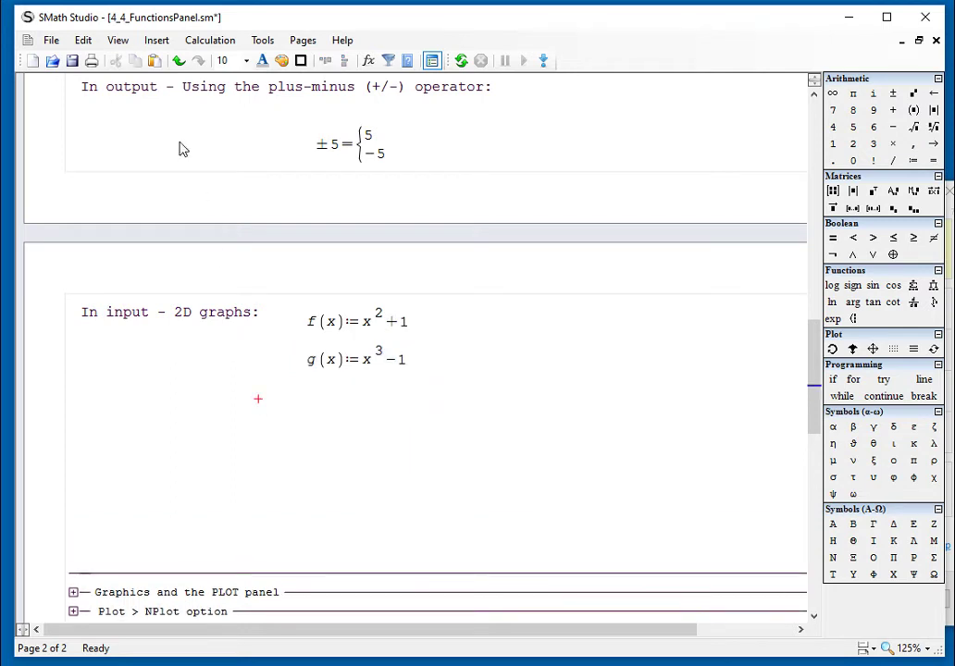
left_click(157, 40)
mouse_move(152, 217)
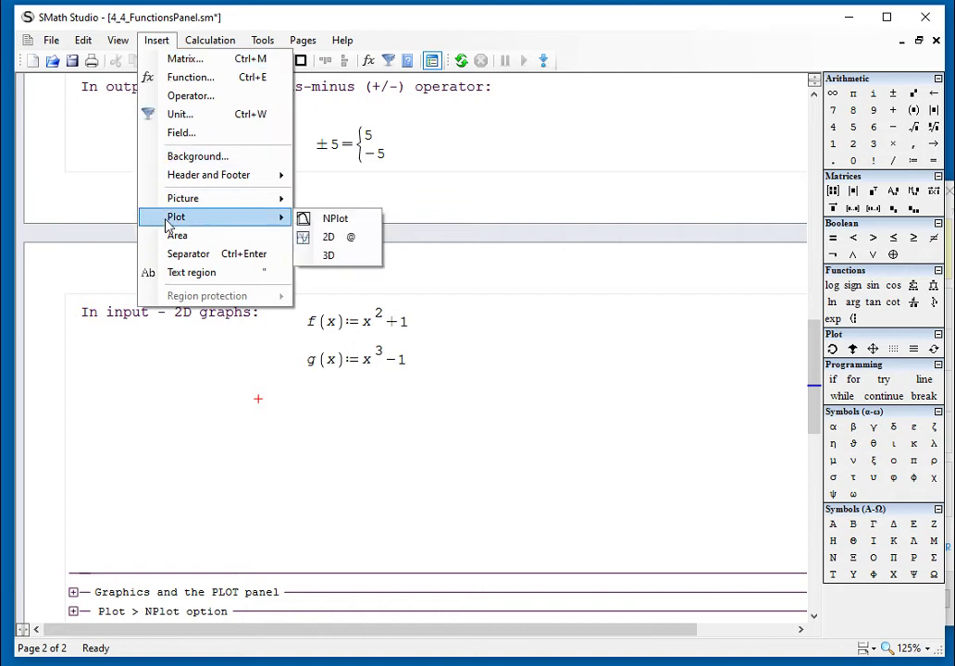
left_click(350, 240)
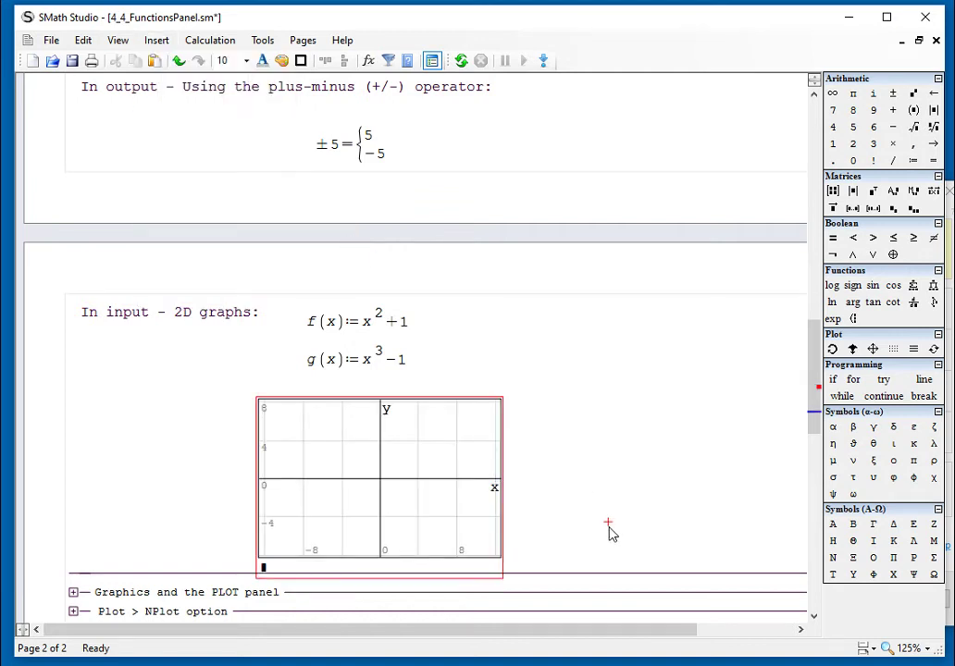
Give the plot two function slots holding f(x) and g(x).
scroll(611, 523, "down", 4)
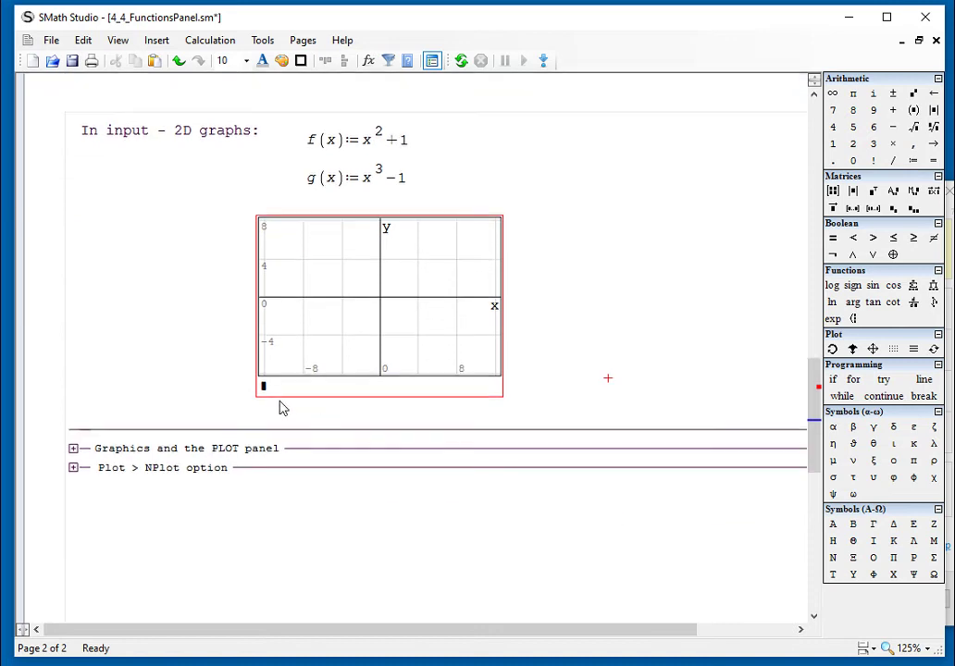
left_click(264, 389)
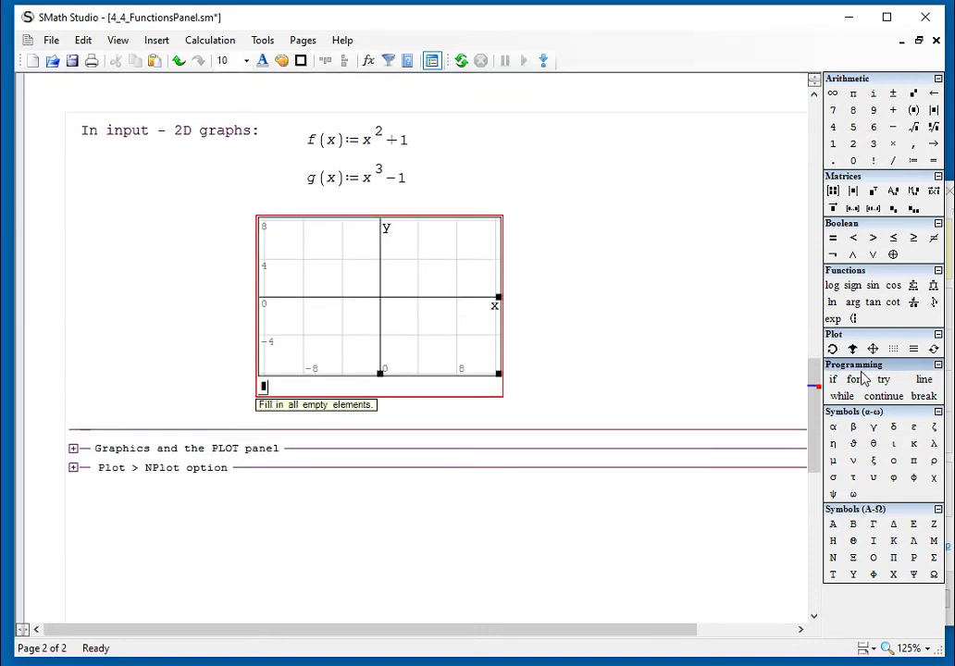
left_click(853, 319)
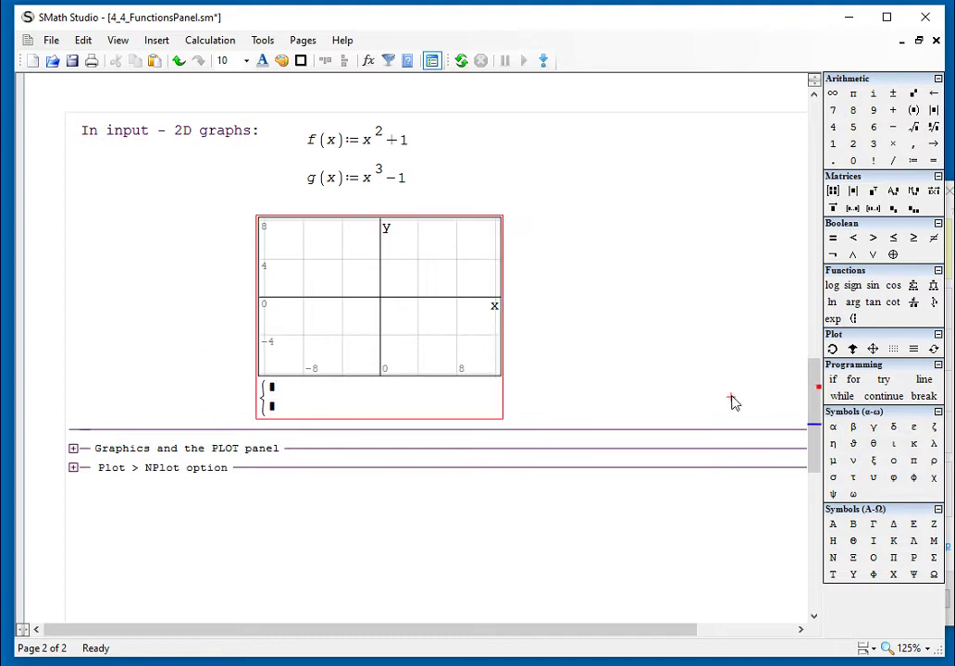
key("Return")
key("Return")
key("Return")
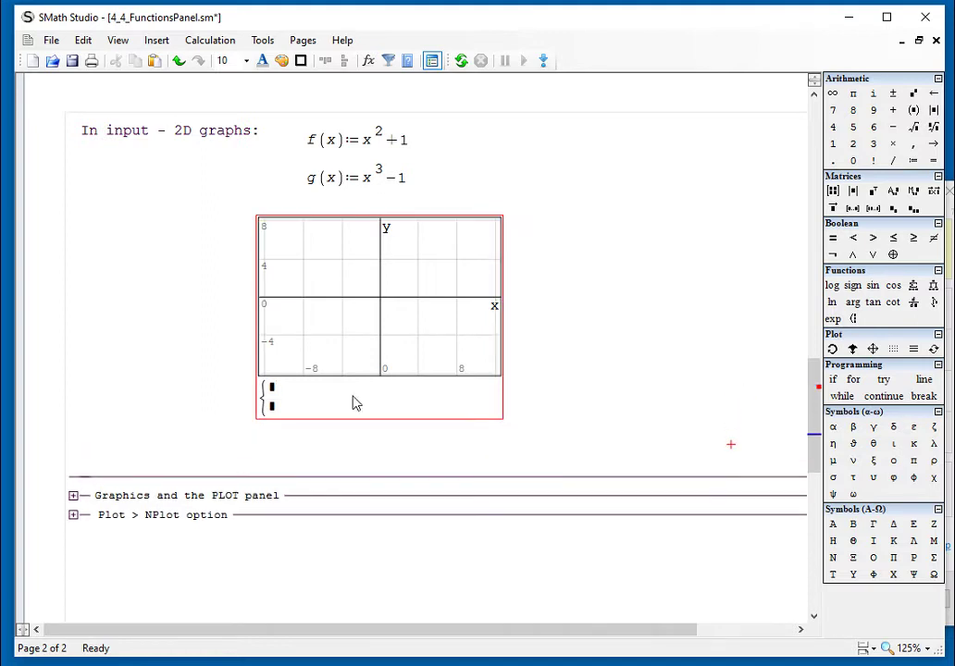
left_click(271, 397)
type("f")
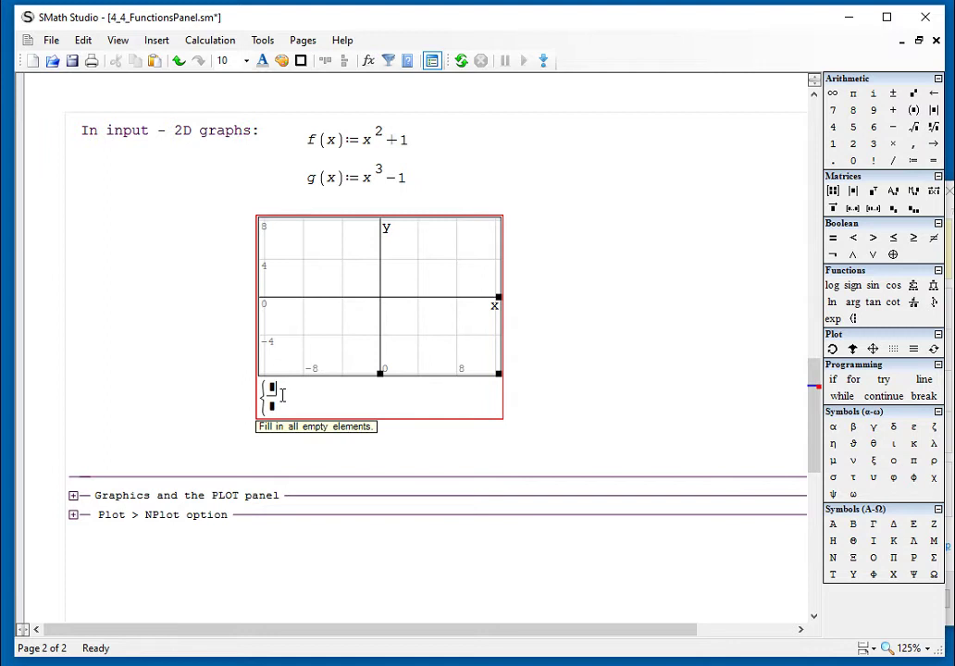
type("(x) ")
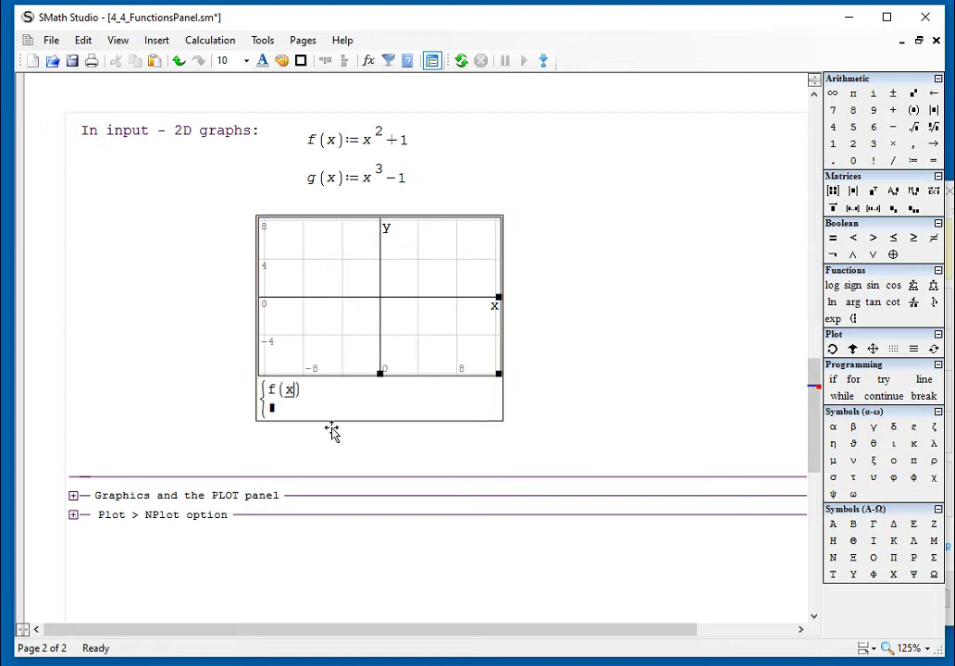
type("g(x")
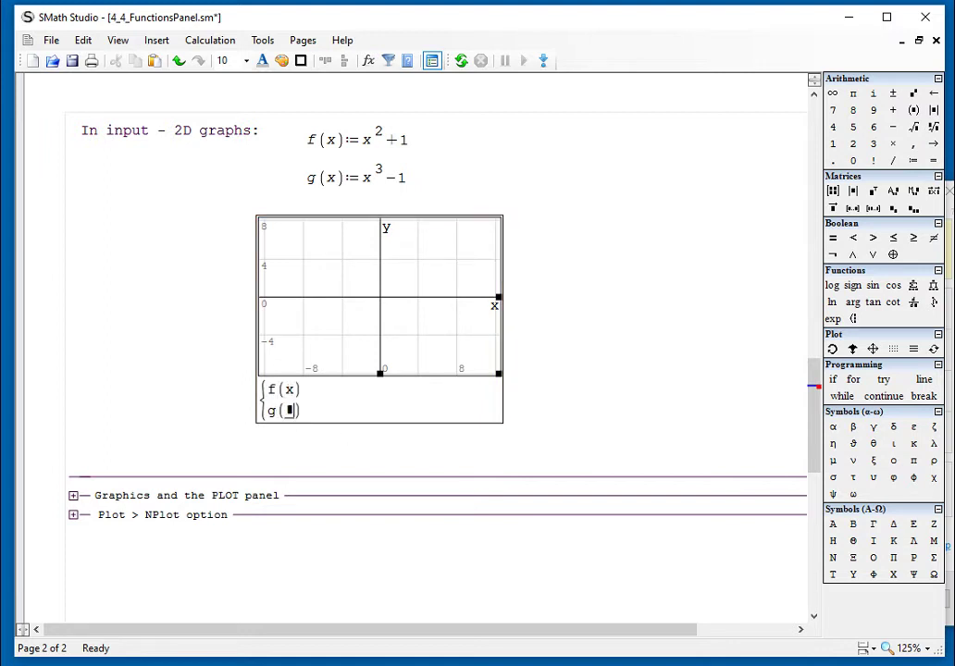
left_click(580, 342)
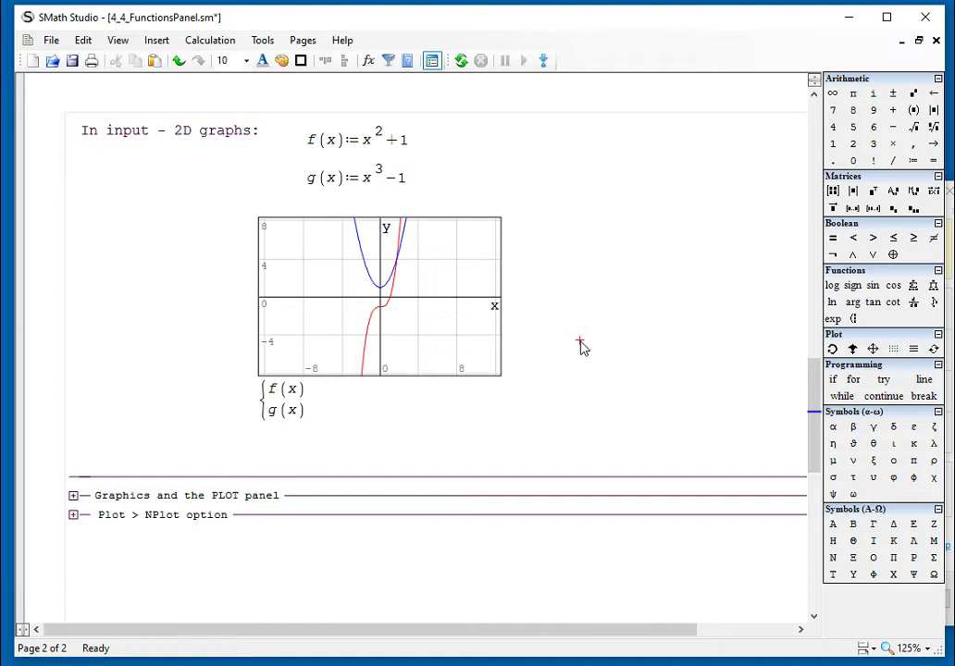
Zoom the plot's x-axis in from ±8 to roughly ±2.
left_click(434, 352)
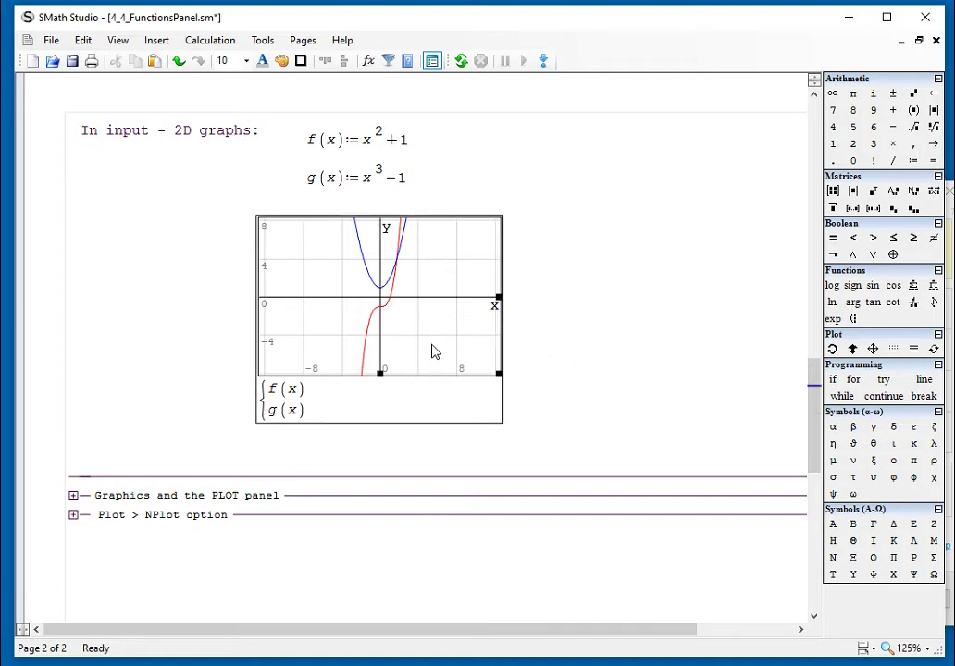
scroll(434, 352, "up", 1)
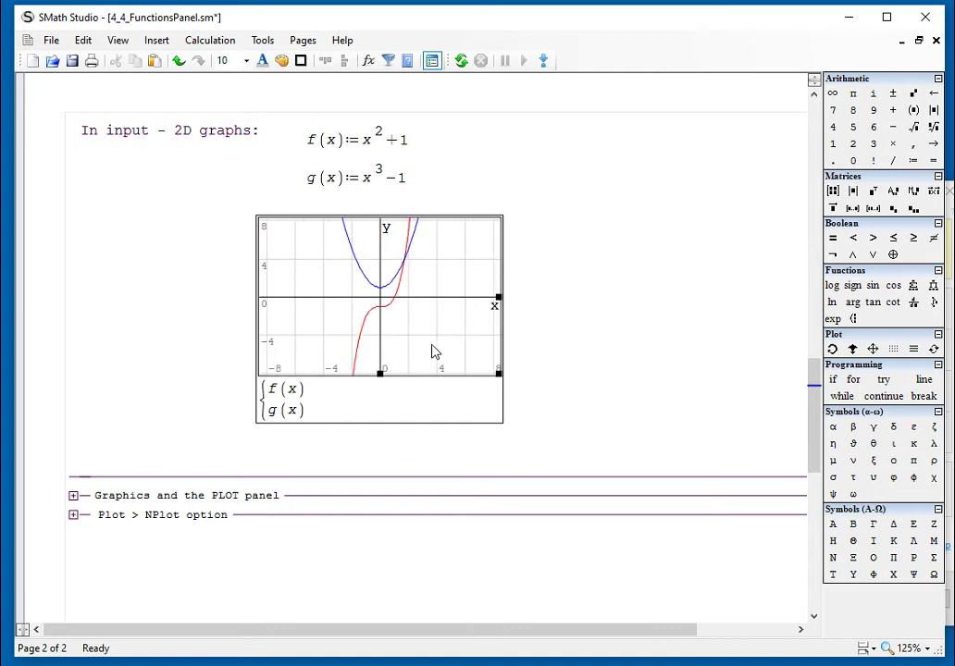
scroll(434, 352, "up", 3)
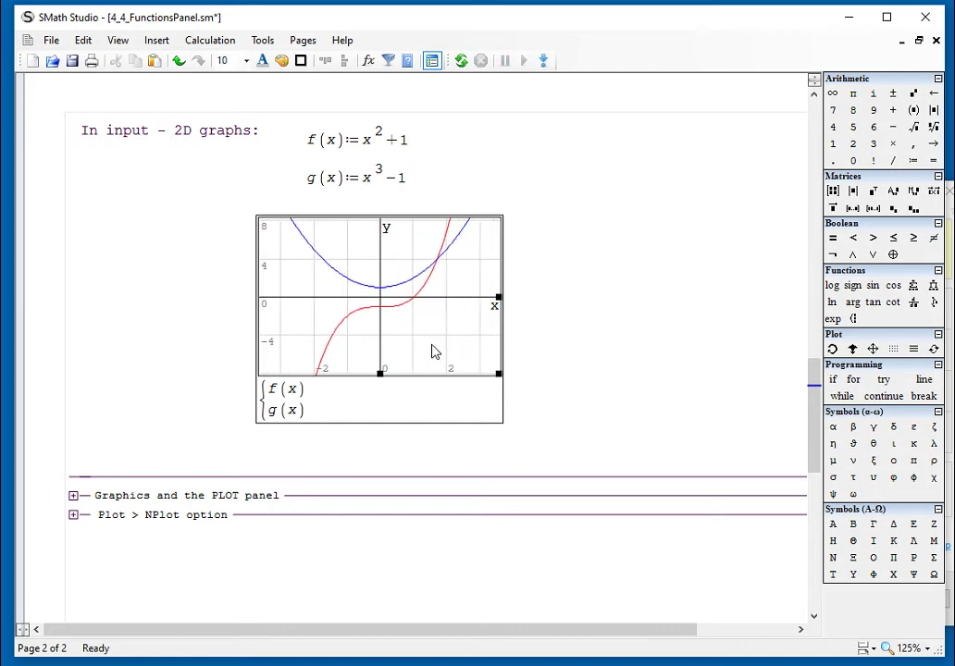
scroll(433, 352, "up", 2)
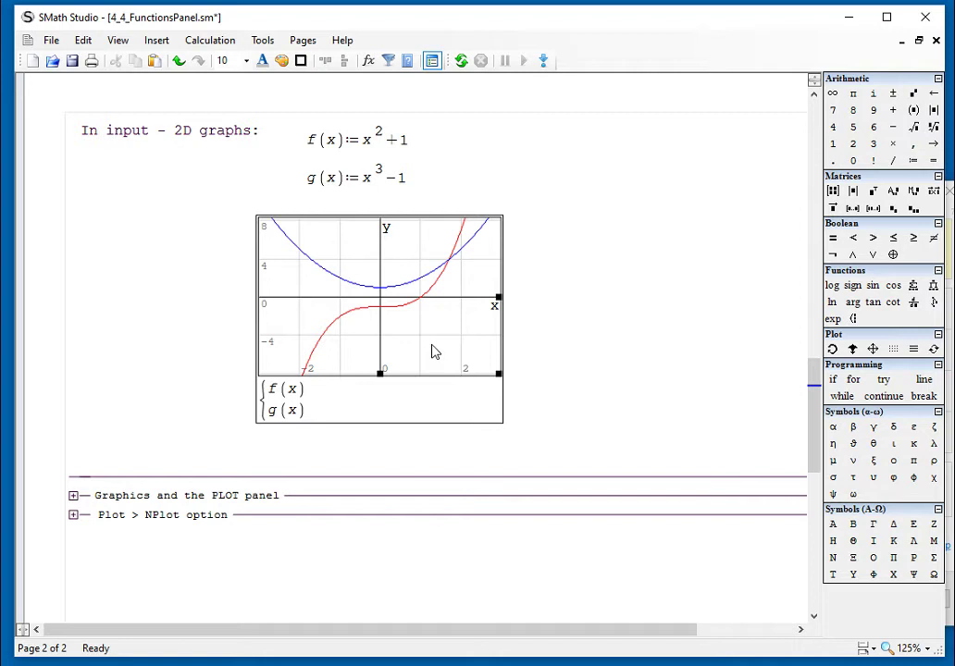
Define h(x) := x² + x³ beside the f(x) and g(x) definitions.
left_click(607, 358)
left_click(456, 152)
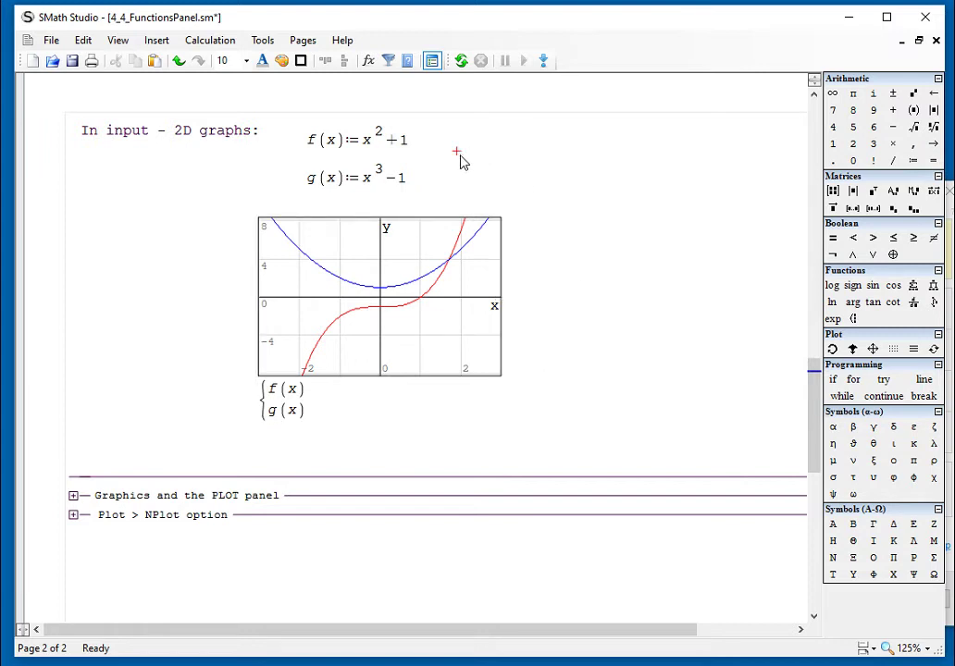
type("h(x):")
type("x")
key("asciicircum")
type("2")
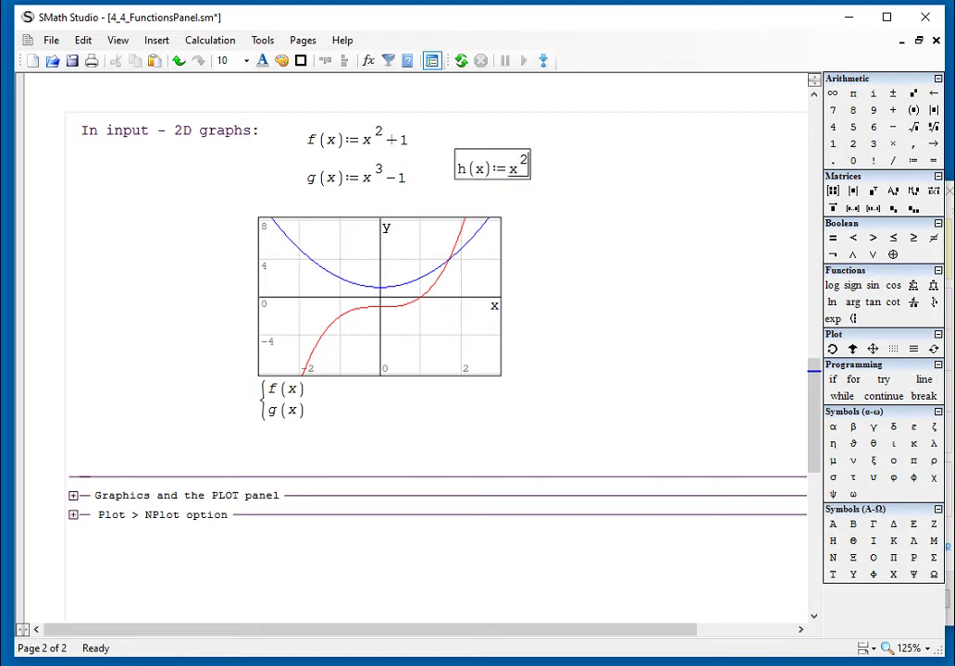
type("+")
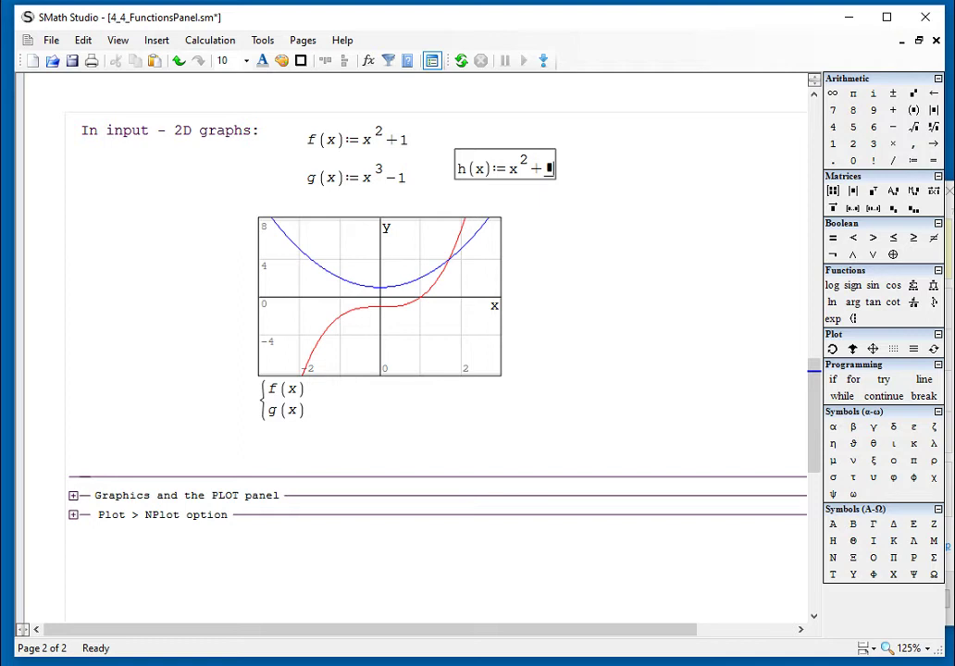
type("x")
key("asciicircum")
type("3")
left_click_drag(588, 180, 561, 170)
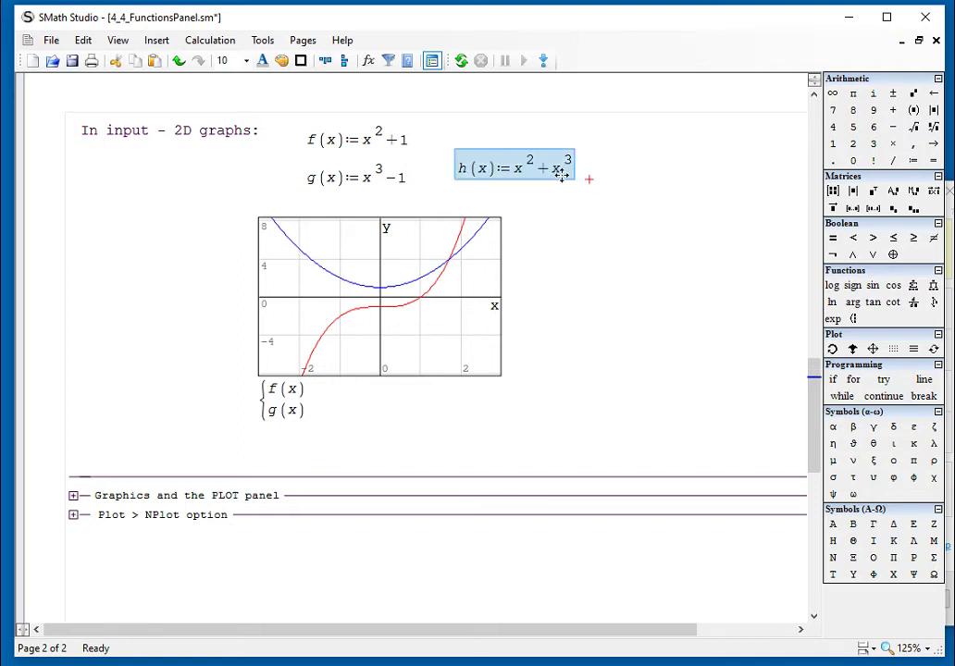
left_click(644, 208)
scroll(659, 259, "down", 2)
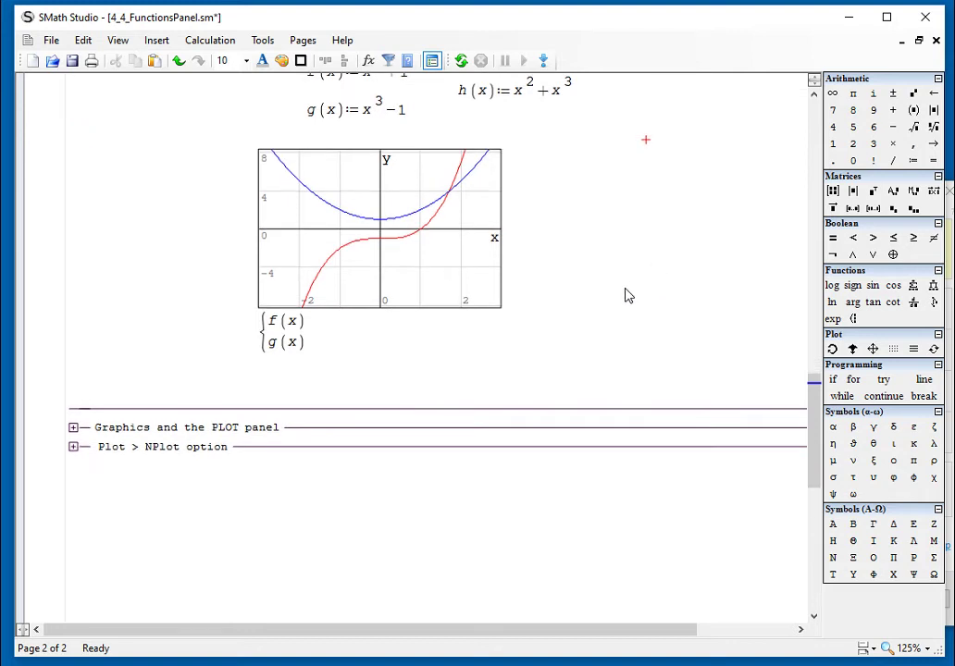
Add a third legend slot to the plot and enter h(x) to draw its curve.
left_click(263, 339)
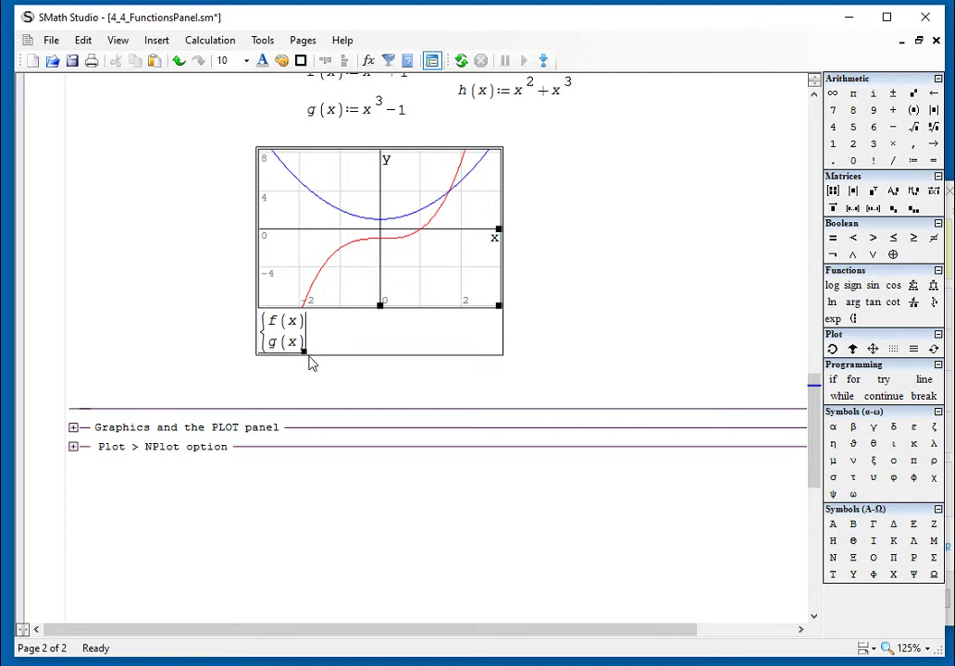
left_click_drag(314, 363, 308, 371)
left_click(282, 366)
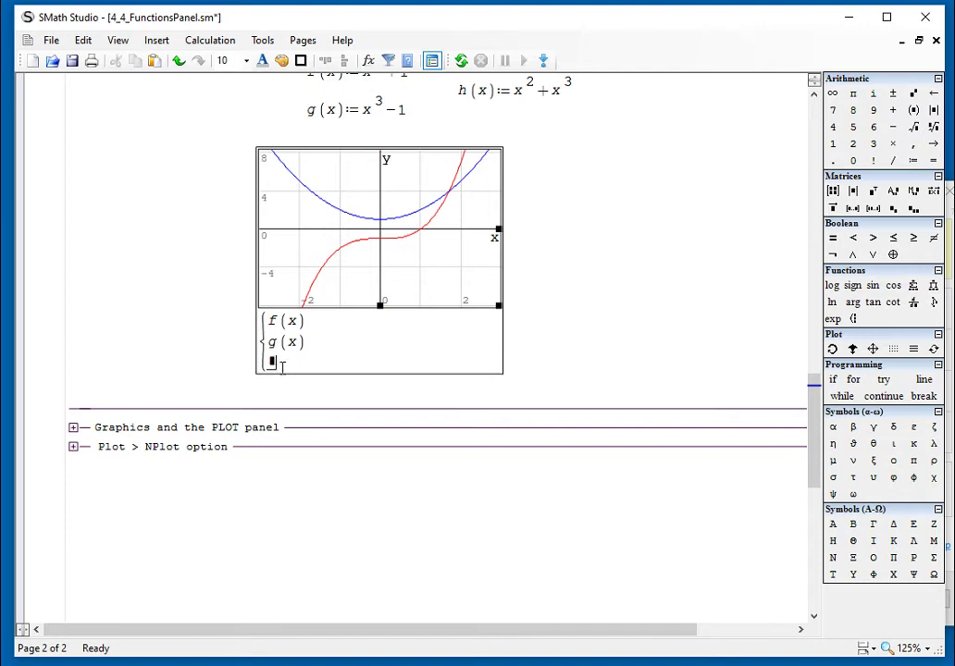
type("h ( ")
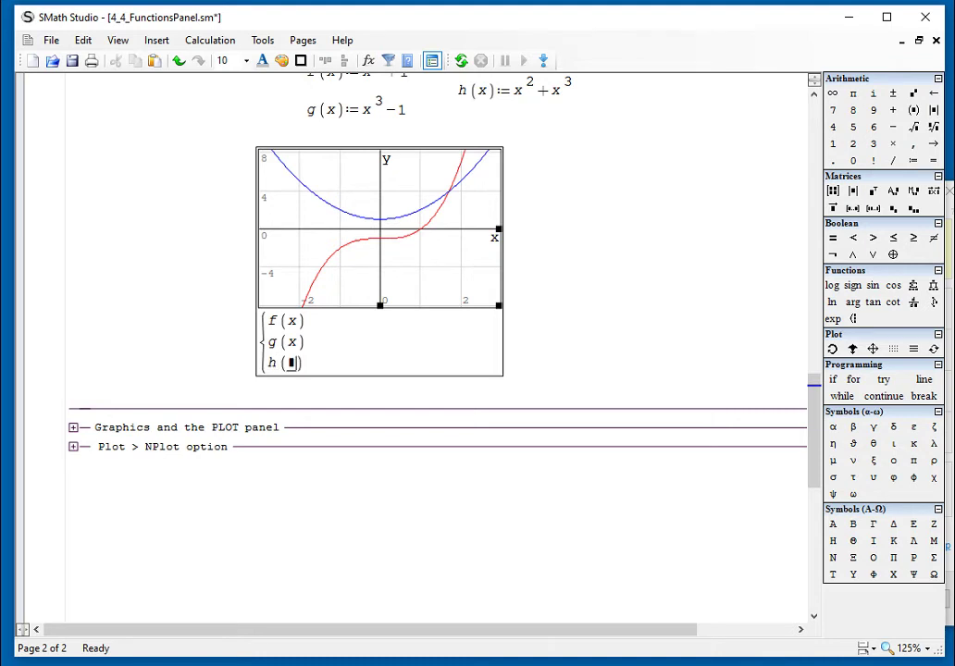
type("x")
left_click(258, 375)
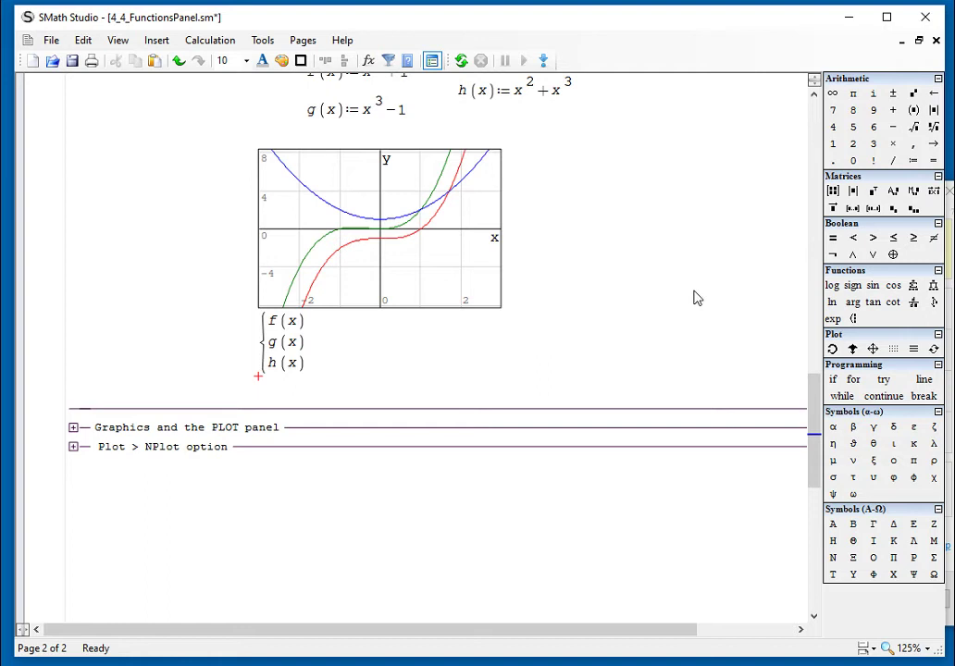
scroll(696, 297, "up", 2)
Expand the 'Graphics and the PLOT panel' section and place the cursor below the f(x) and g(x) examples.
scroll(608, 309, "down", 3)
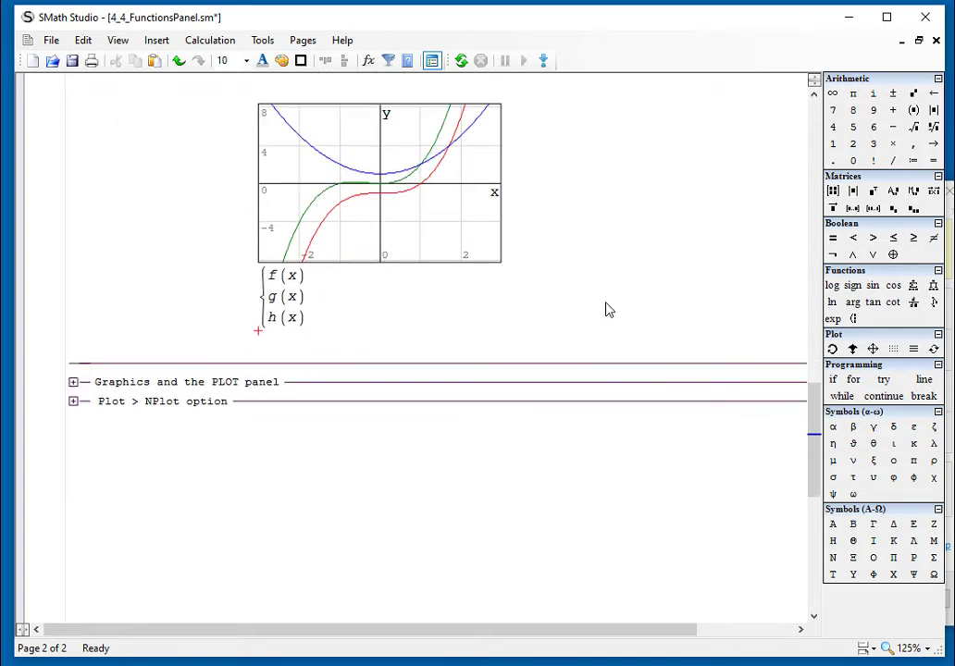
left_click(72, 381)
scroll(358, 479, "down", 3)
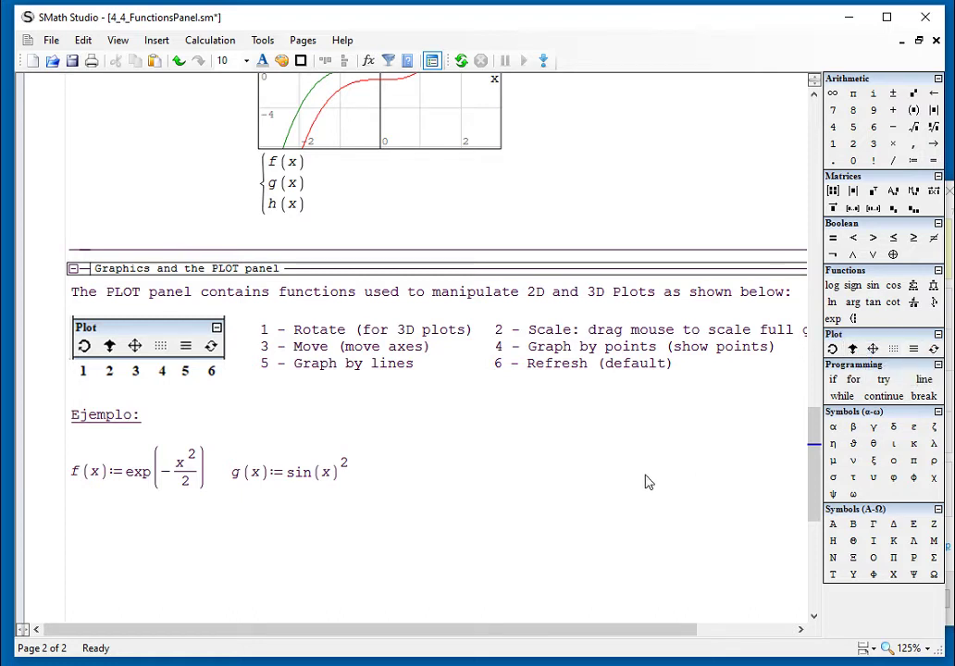
scroll(629, 481, "down", 3)
scroll(596, 469, "down", 2)
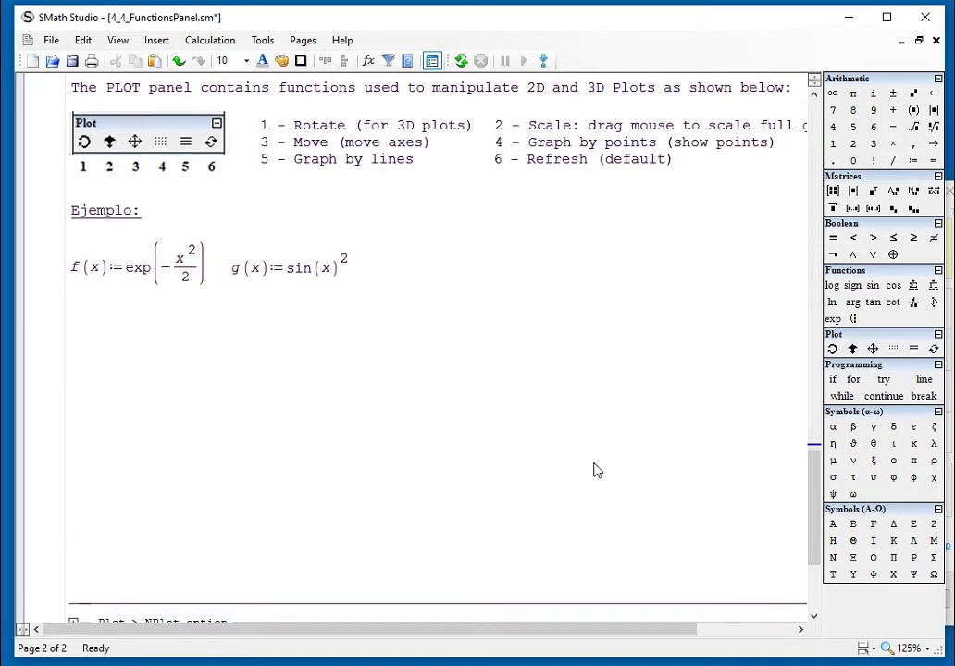
left_click(128, 289)
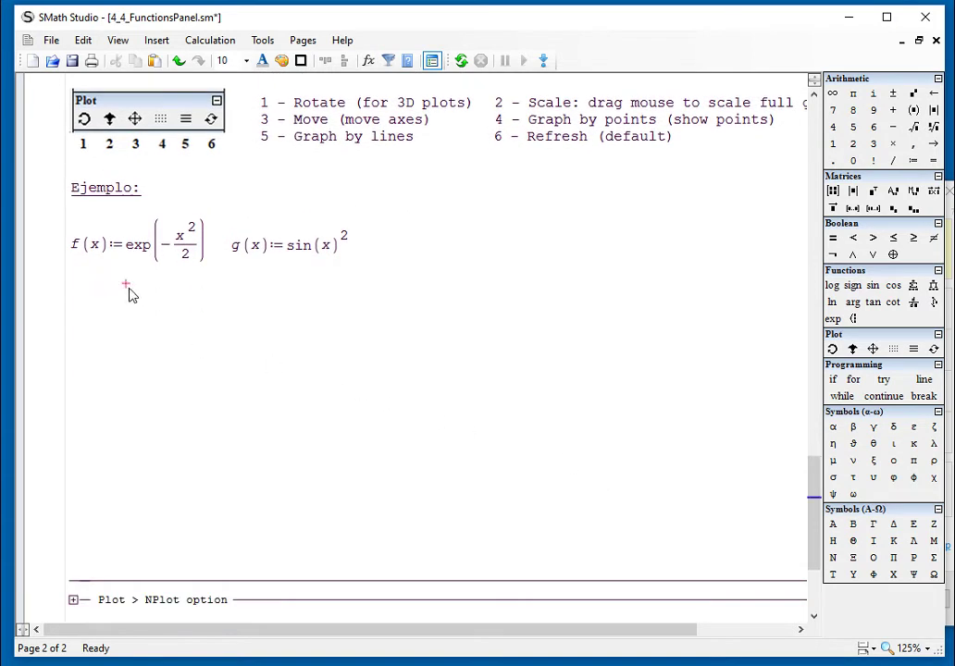
Insert a 2D plot below the definitions that graphs both f(x) and g(x).
left_click(159, 39)
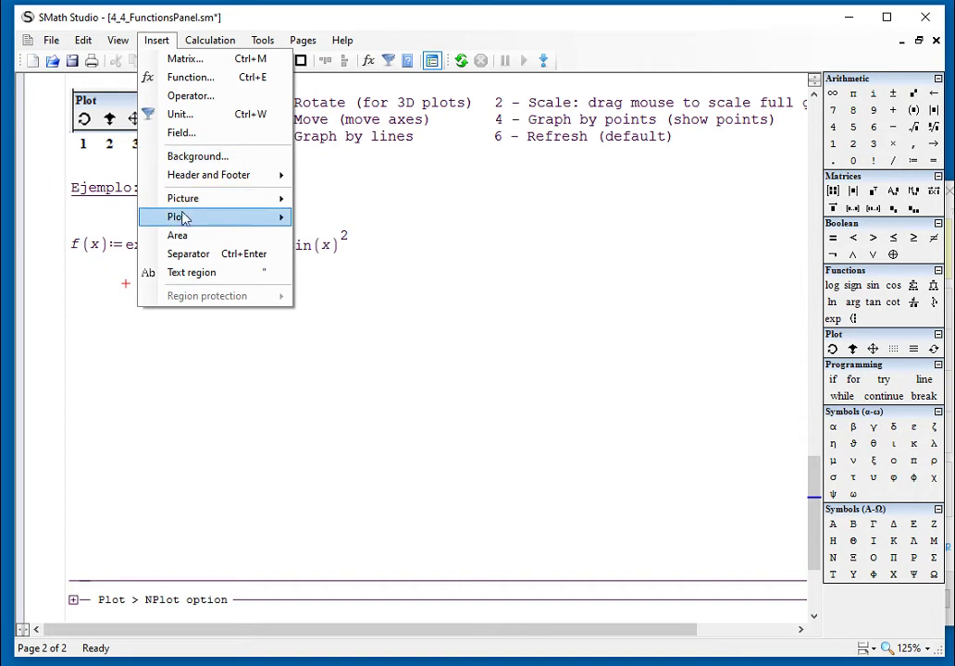
mouse_move(184, 218)
left_click(350, 243)
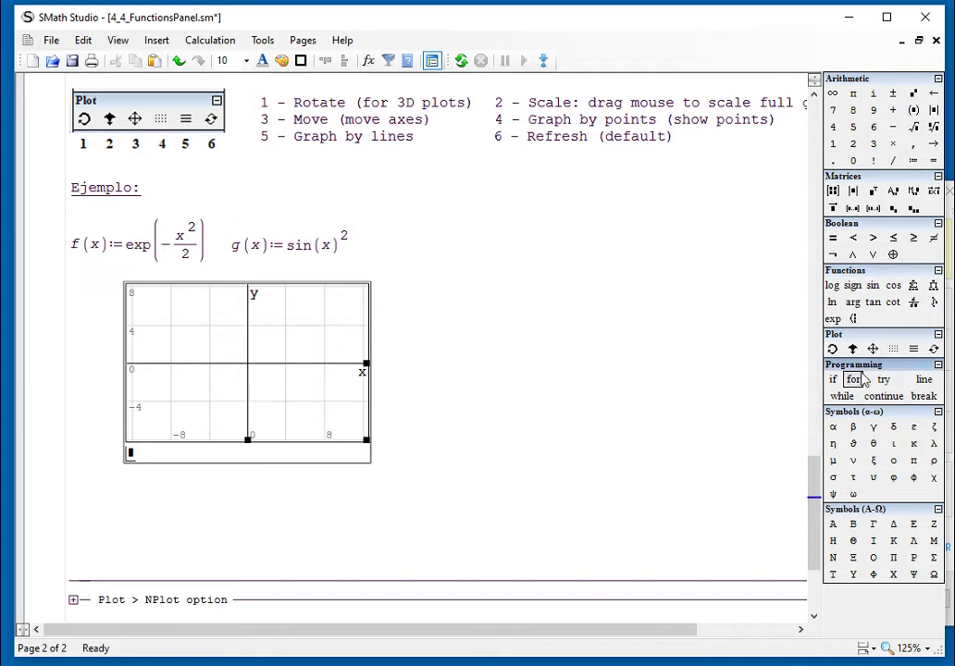
left_click(853, 318)
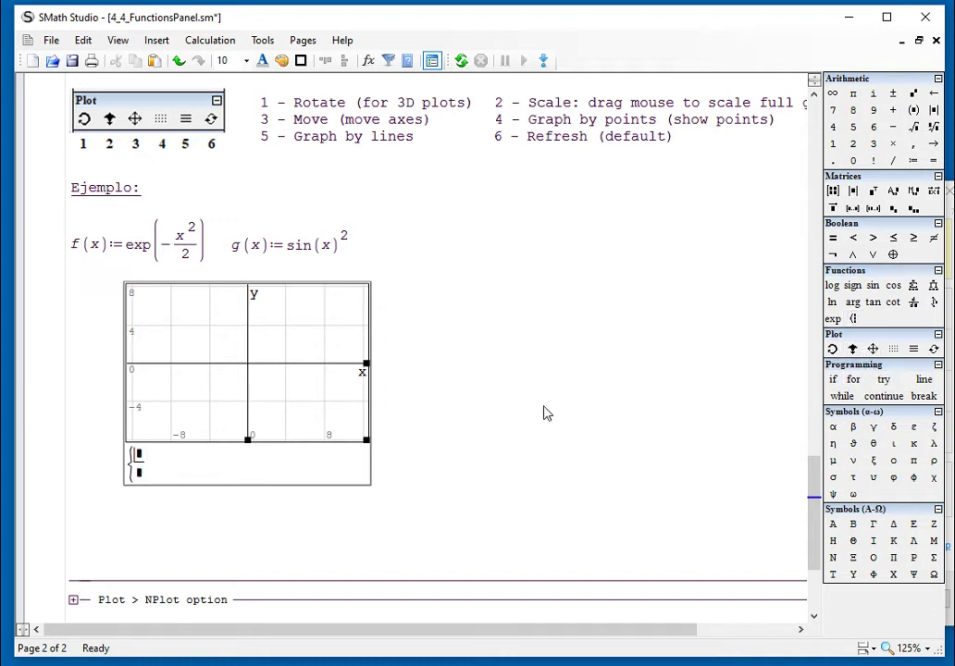
type("f(x")
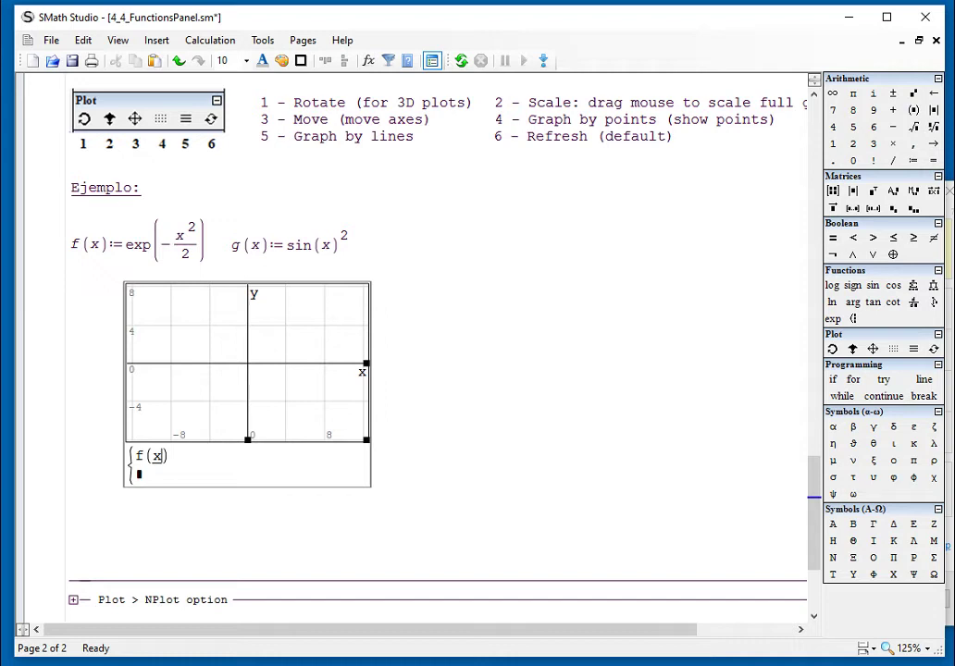
left_click(140, 476)
type("g(x")
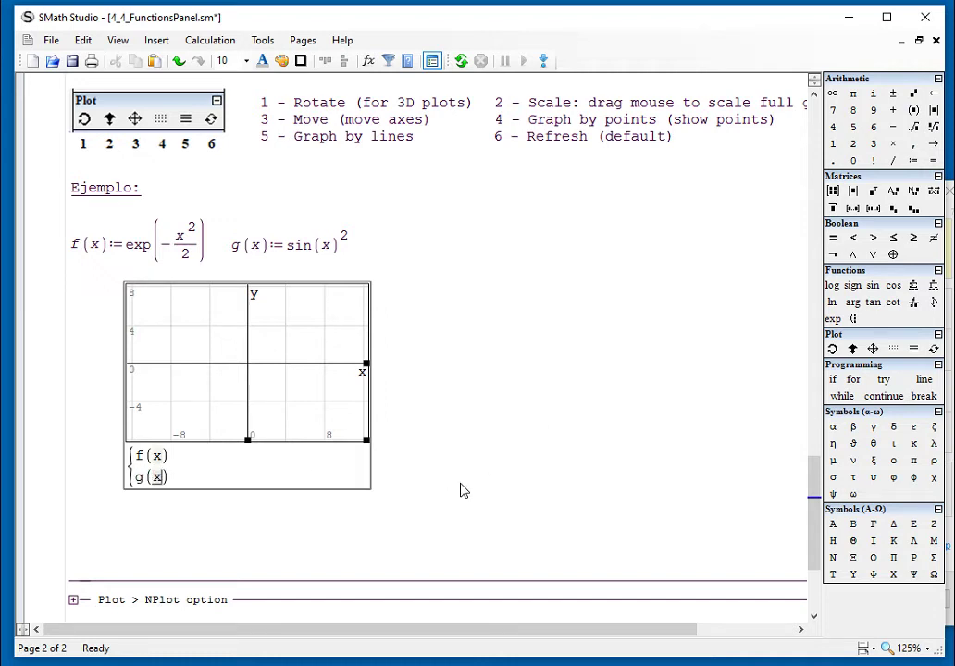
left_click(473, 400)
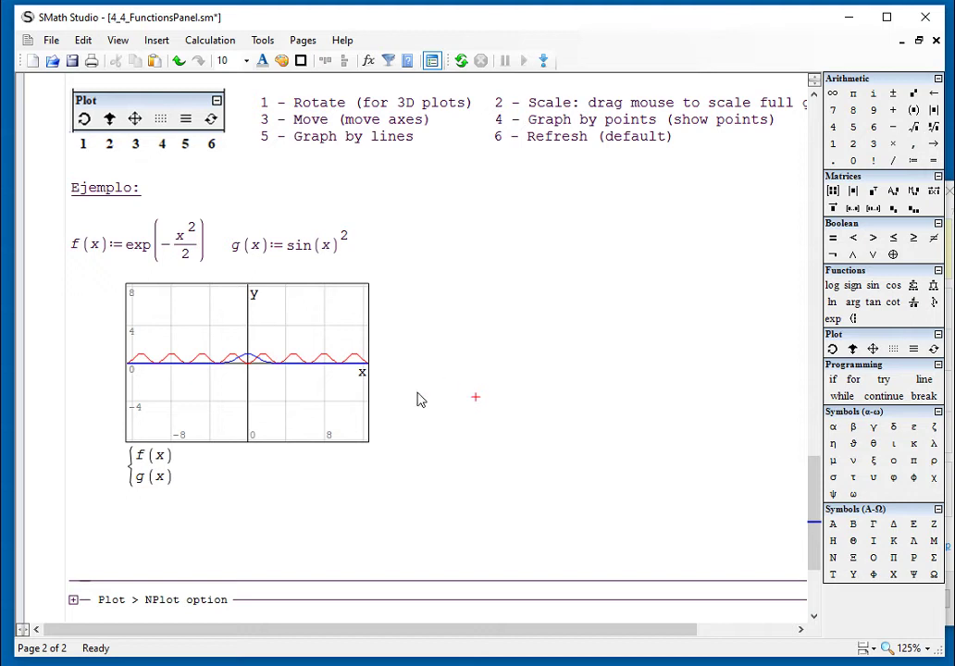
left_click(324, 415)
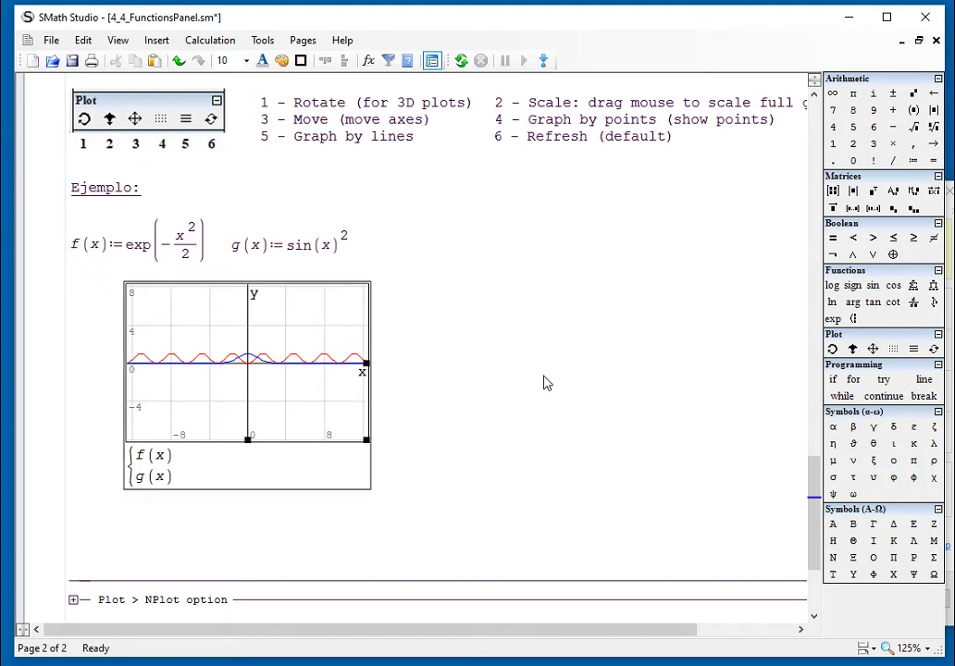
left_click(853, 349)
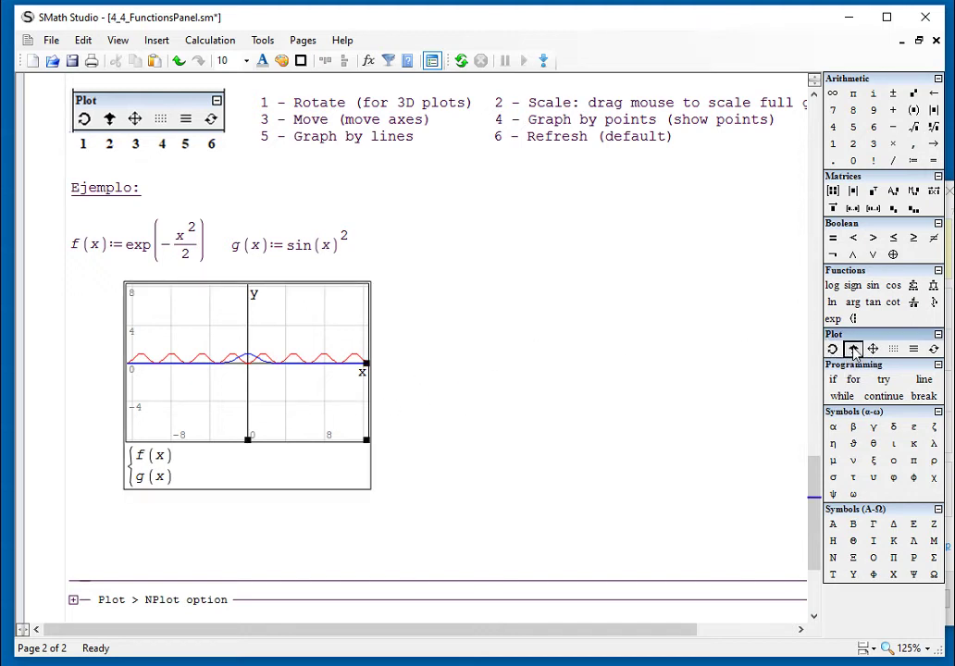
left_click_drag(282, 389, 260, 325)
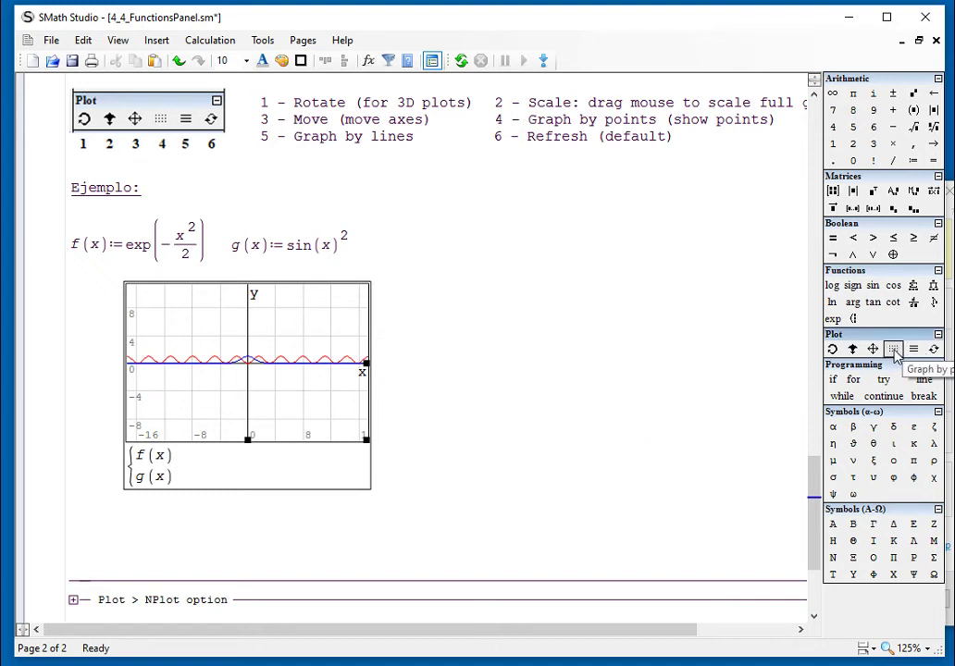
left_click(895, 356)
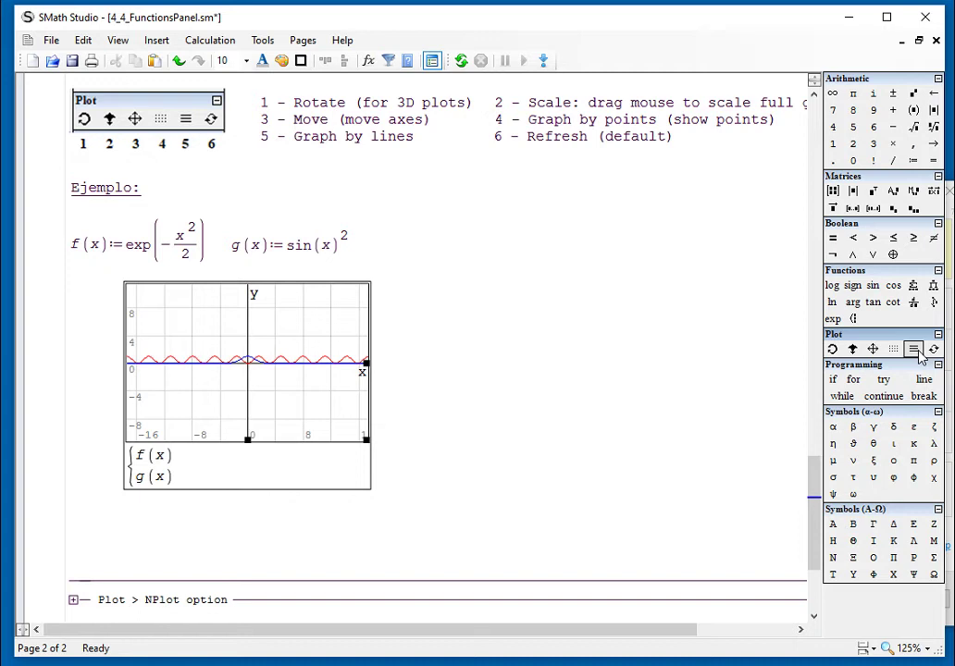
left_click(934, 349)
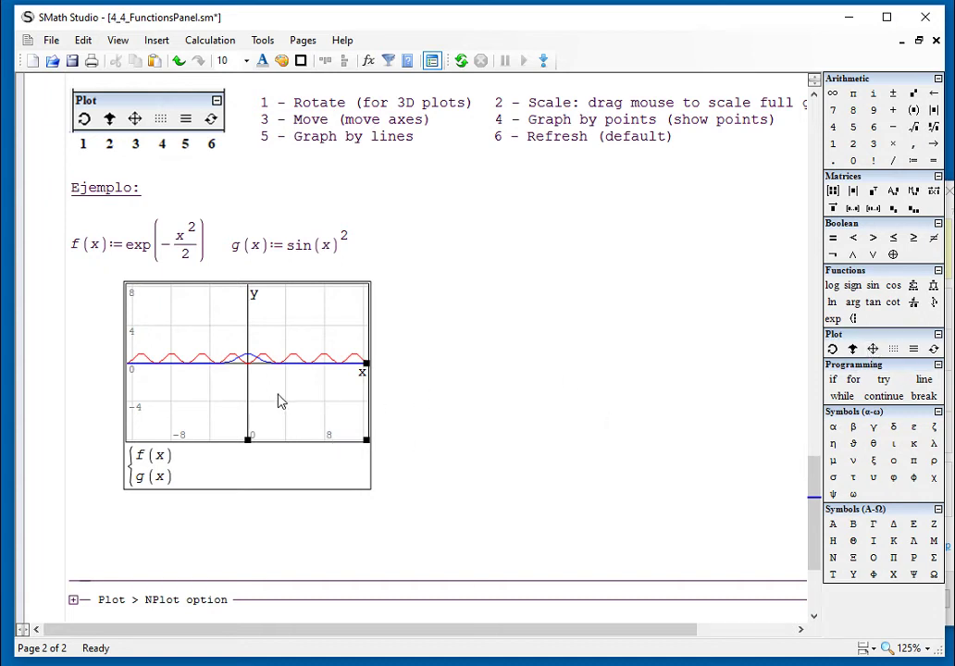
Drag the plot's axes lower so the y-axis runs 0 to 1.5.
left_click_drag(281, 401, 280, 441)
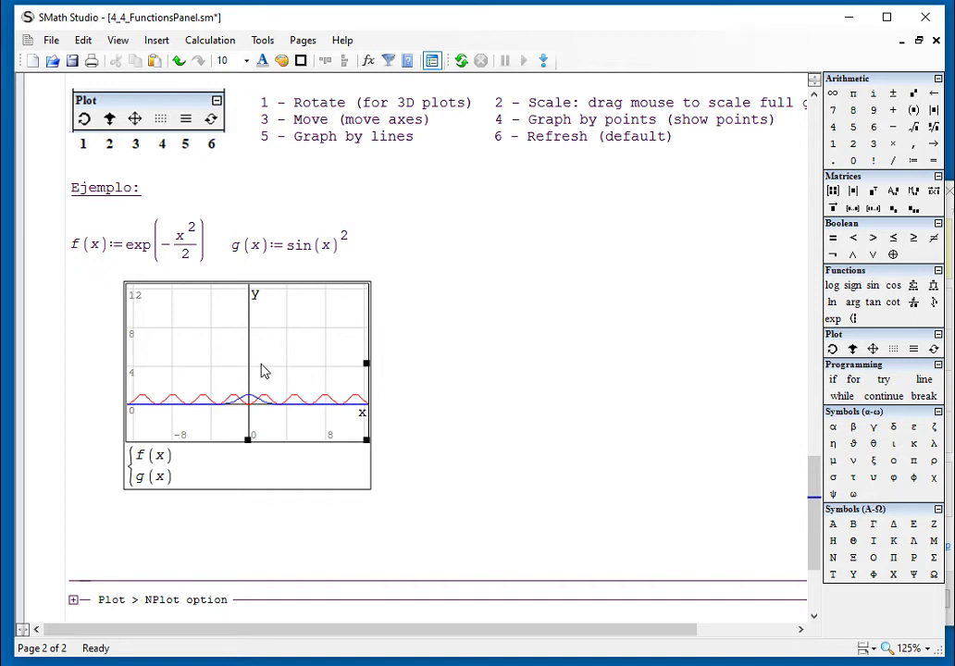
scroll(262, 371, "up", 4)
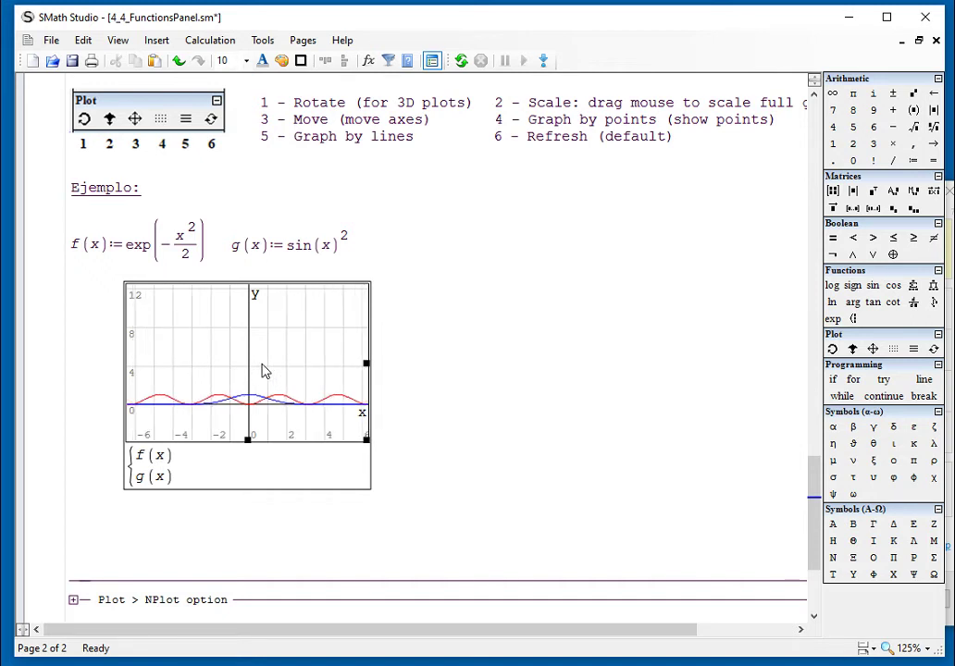
scroll(262, 371, "up", 2)
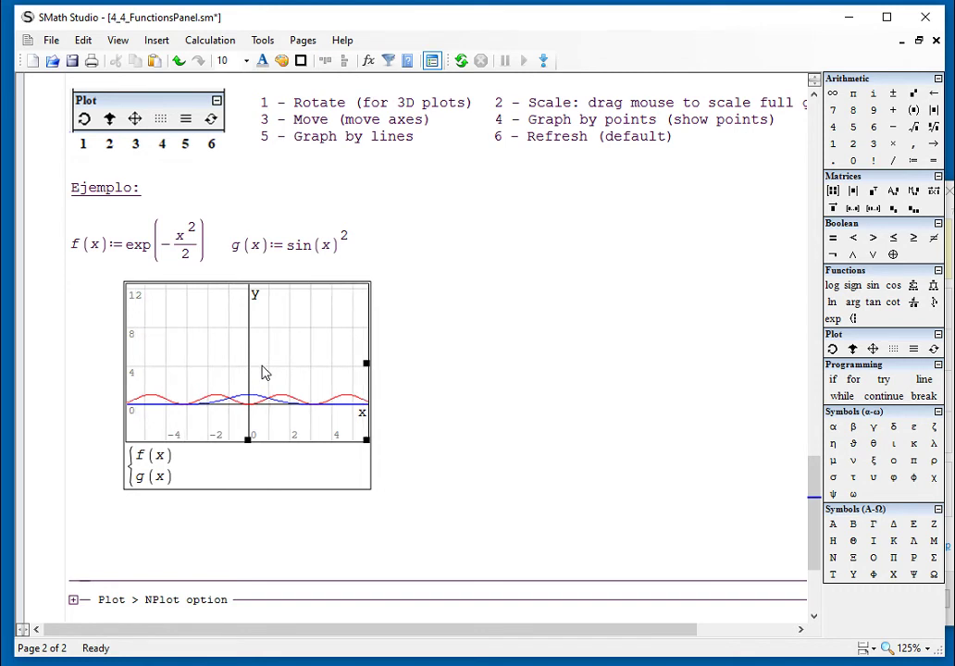
Set the worksheet zoom back to 100%.
scroll(261, 371, "up", 2)
scroll(261, 370, "up", 4)
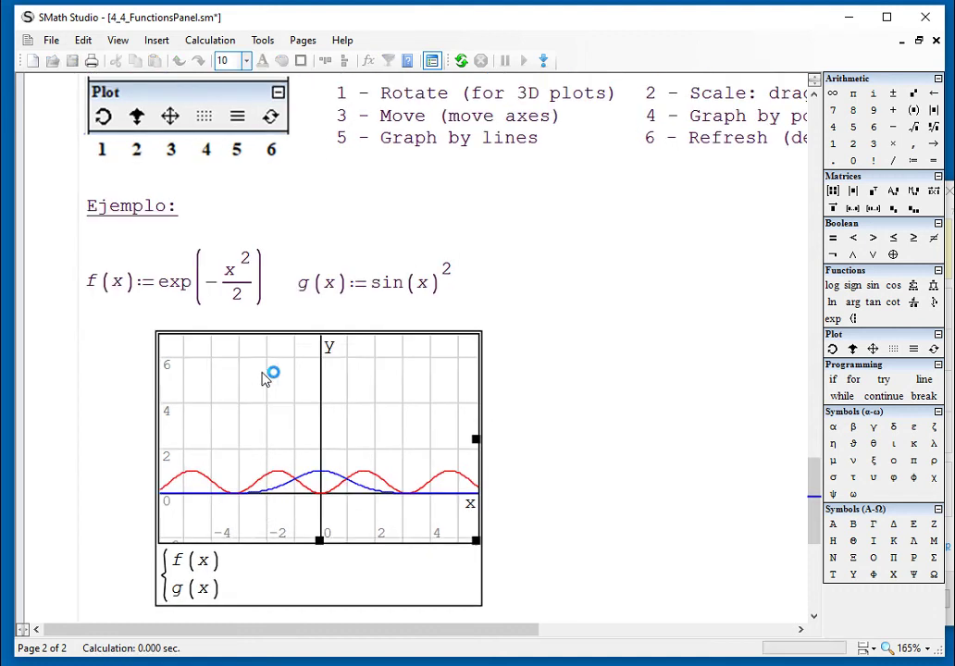
scroll(264, 374, "up", 6)
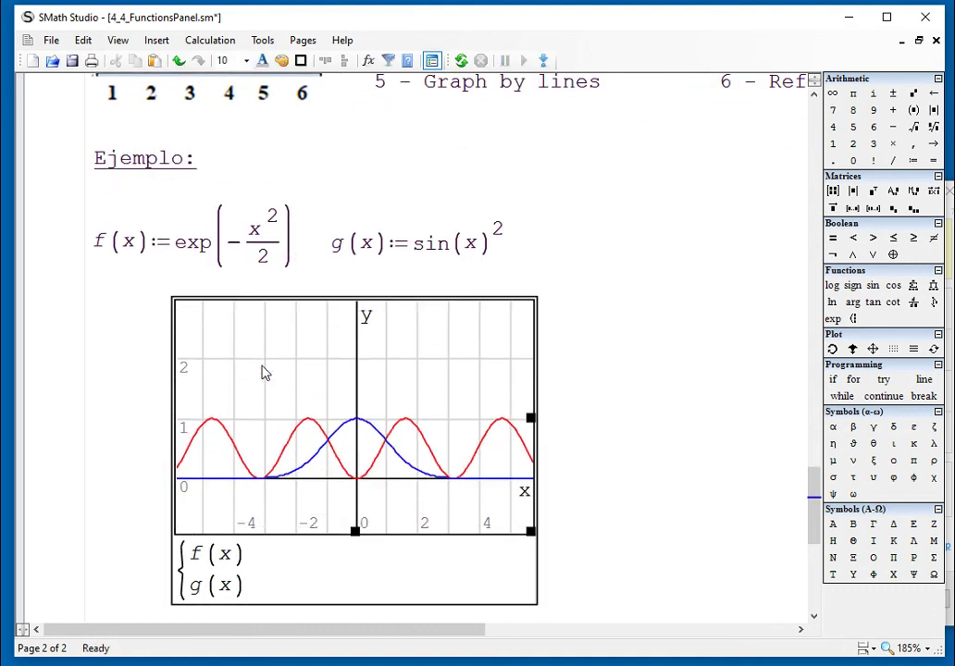
scroll(261, 373, "up", 3)
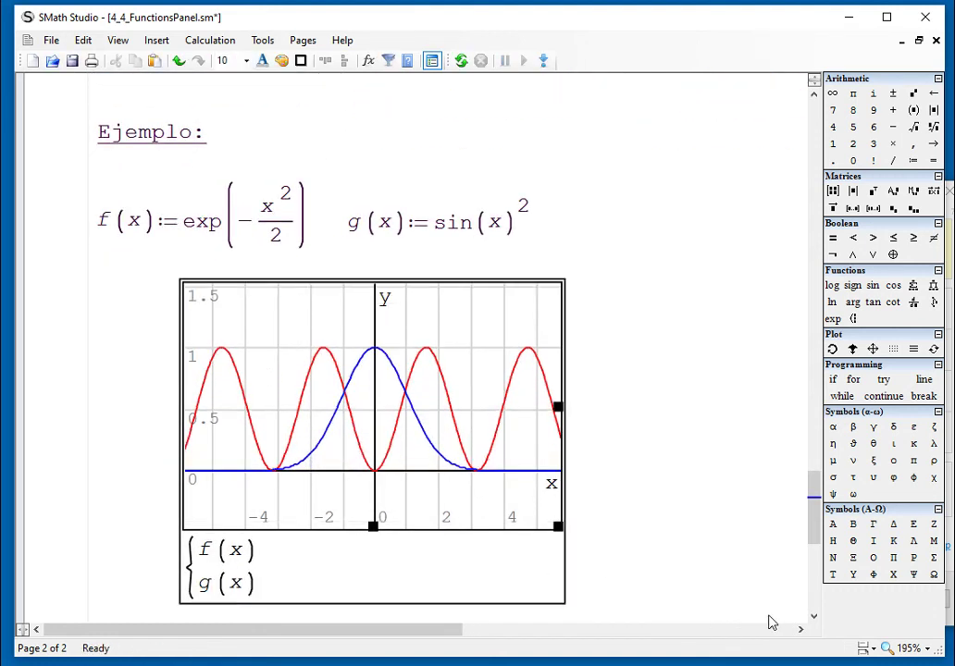
left_click(918, 648)
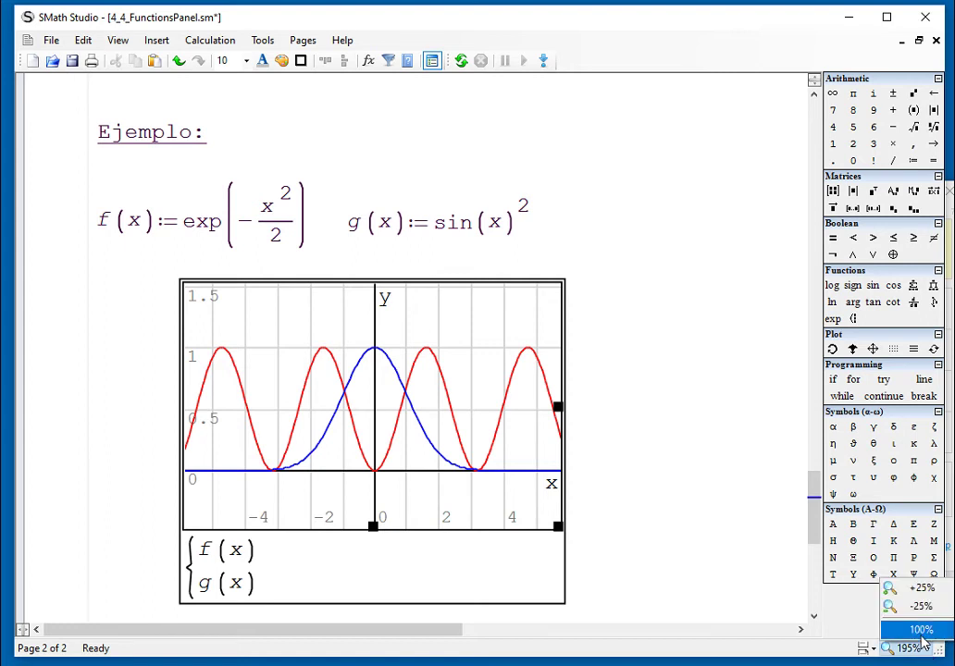
left_click(921, 630)
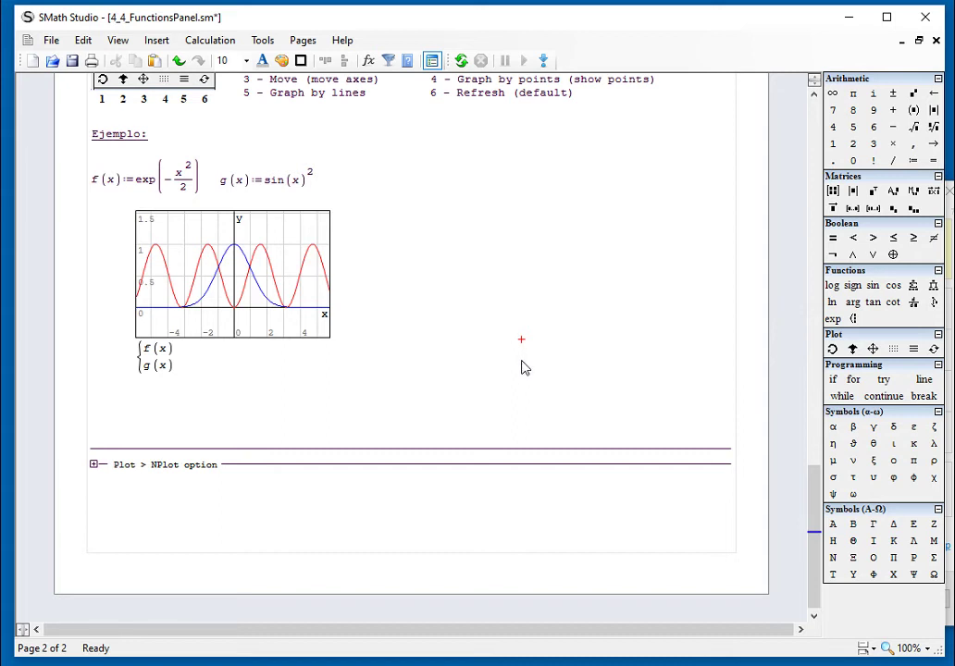
Switch the example plot to draw the exp(−x²/2) and sin(x)² curves as points.
scroll(523, 368, "up", 2)
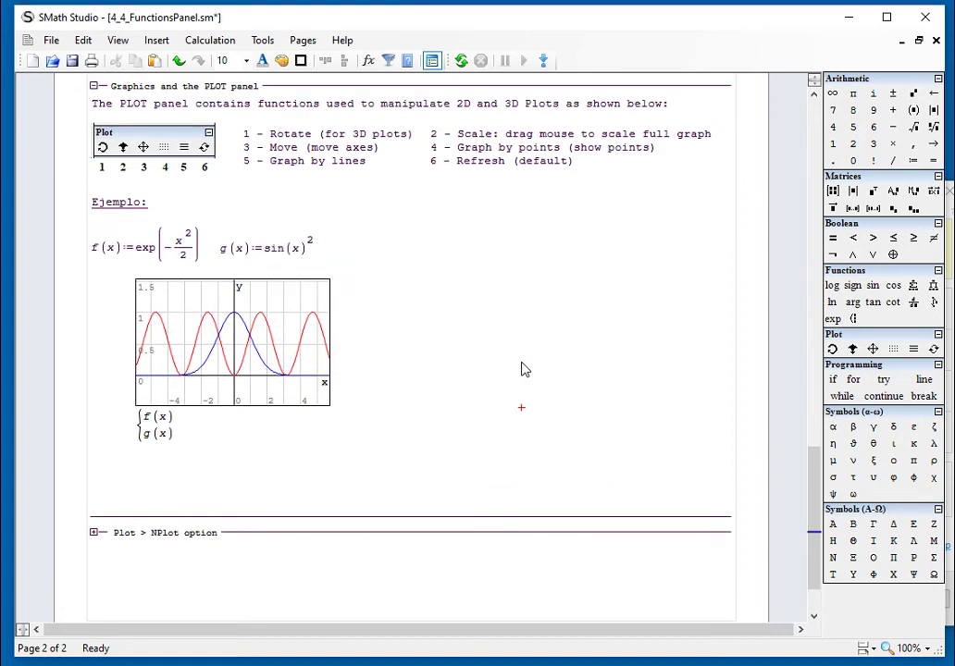
scroll(523, 369, "up", 1)
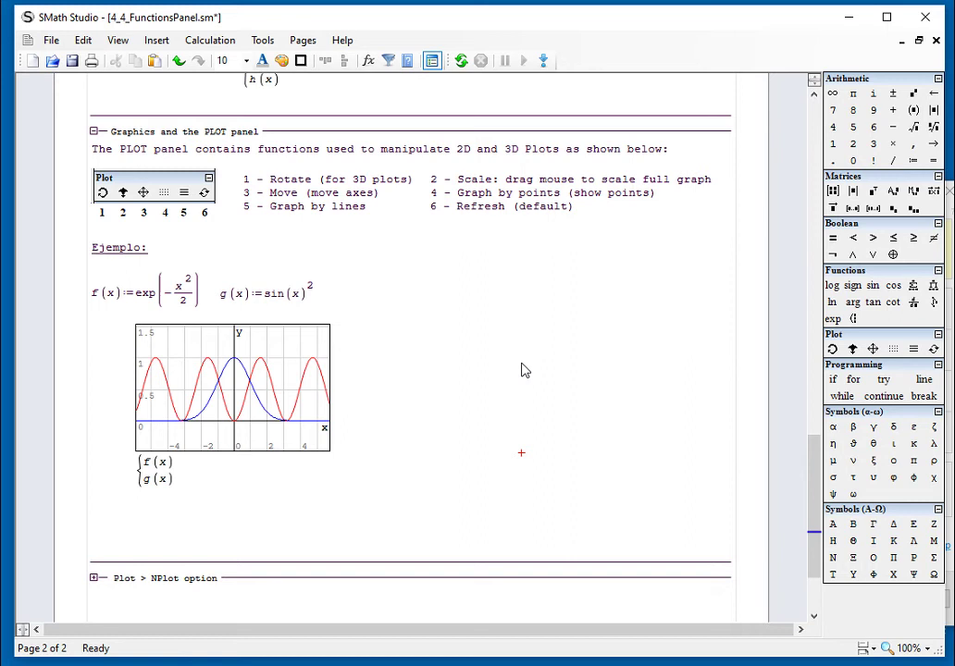
left_click(301, 418)
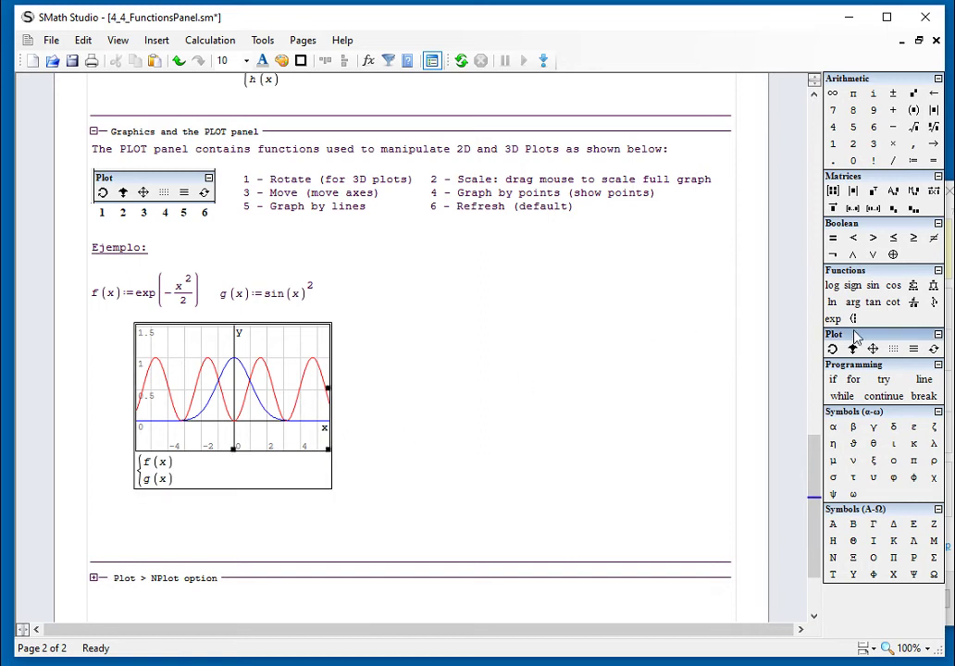
left_click(893, 349)
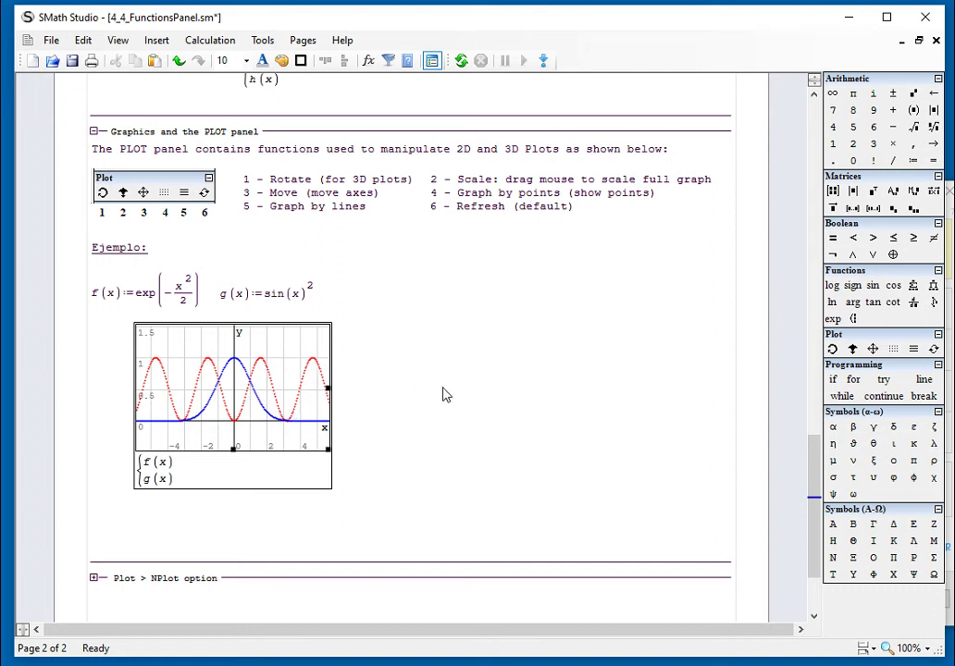
scroll(444, 395, "down", 3)
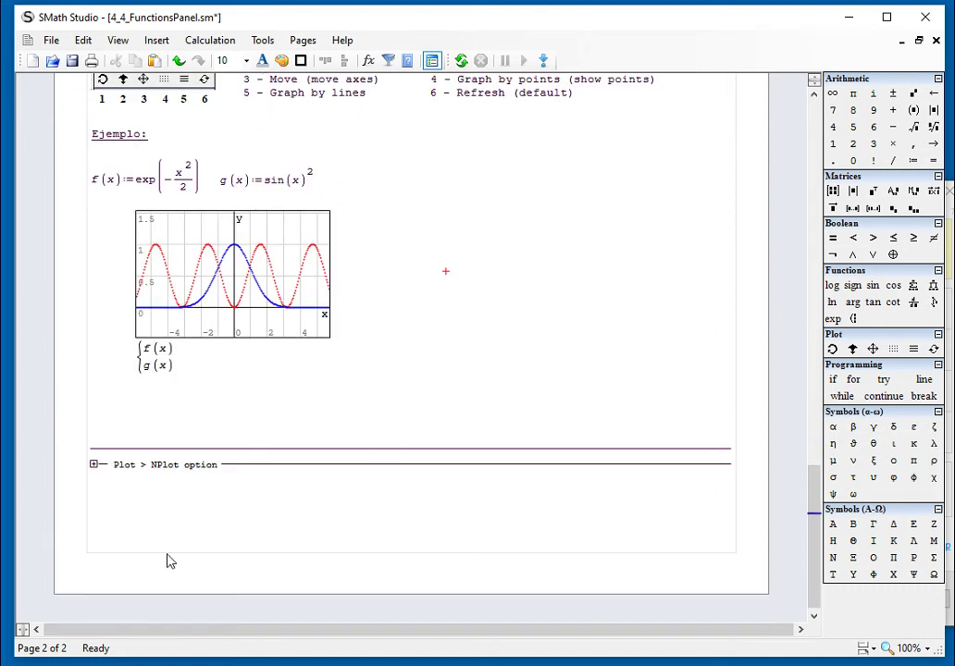
Expand the Plot > NPlot option section and push it onto the top of page 3.
left_click(94, 466)
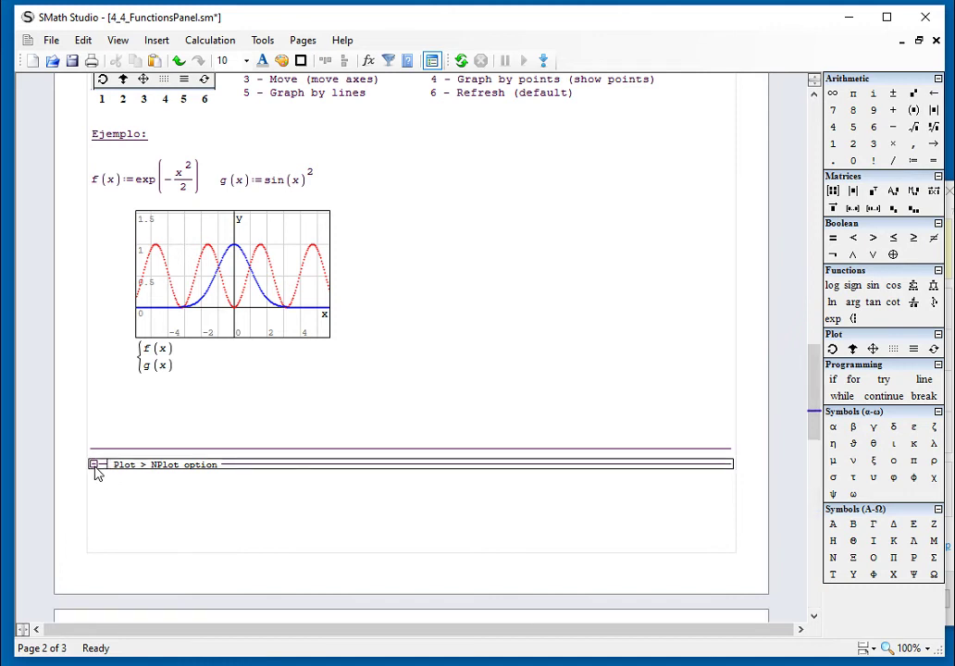
scroll(98, 473, "down", 10)
left_click(183, 294)
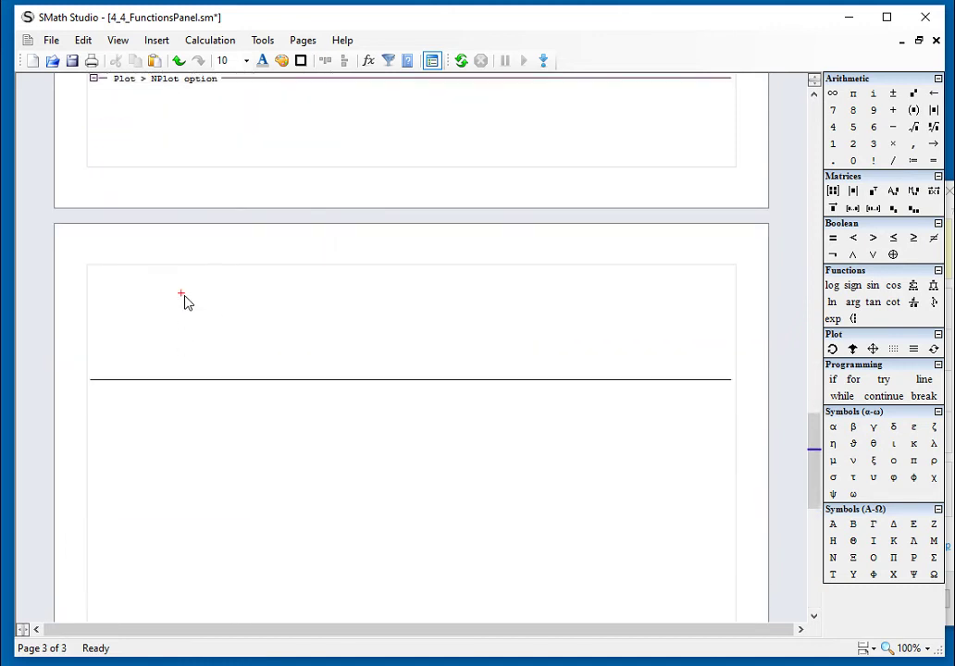
scroll(252, 162, "up", 3)
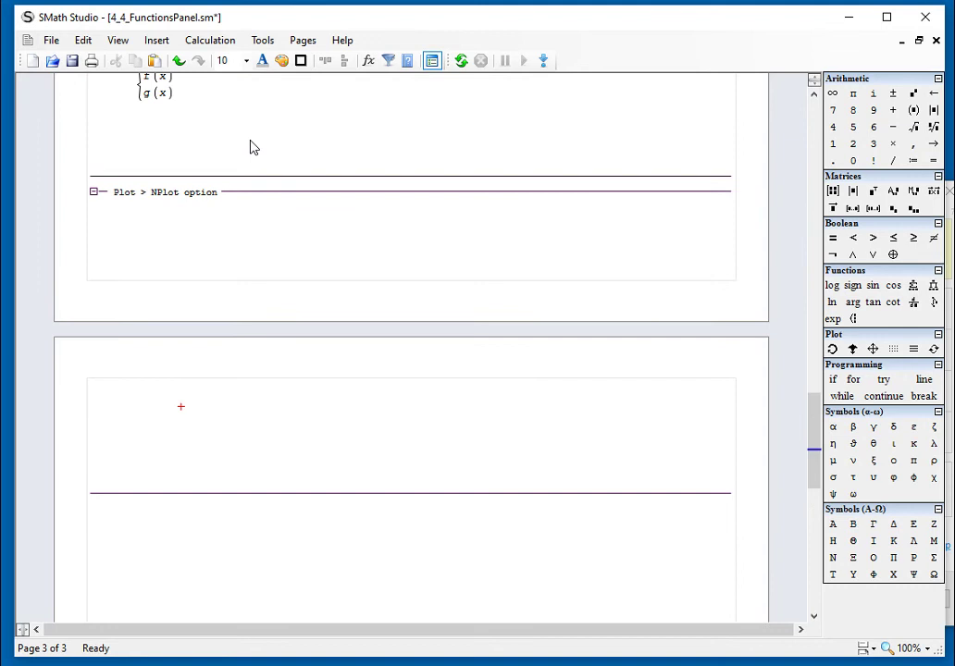
left_click(246, 191)
key("Return")
key("Return")
key("Return")
key("Return")
key("Return")
key("Return")
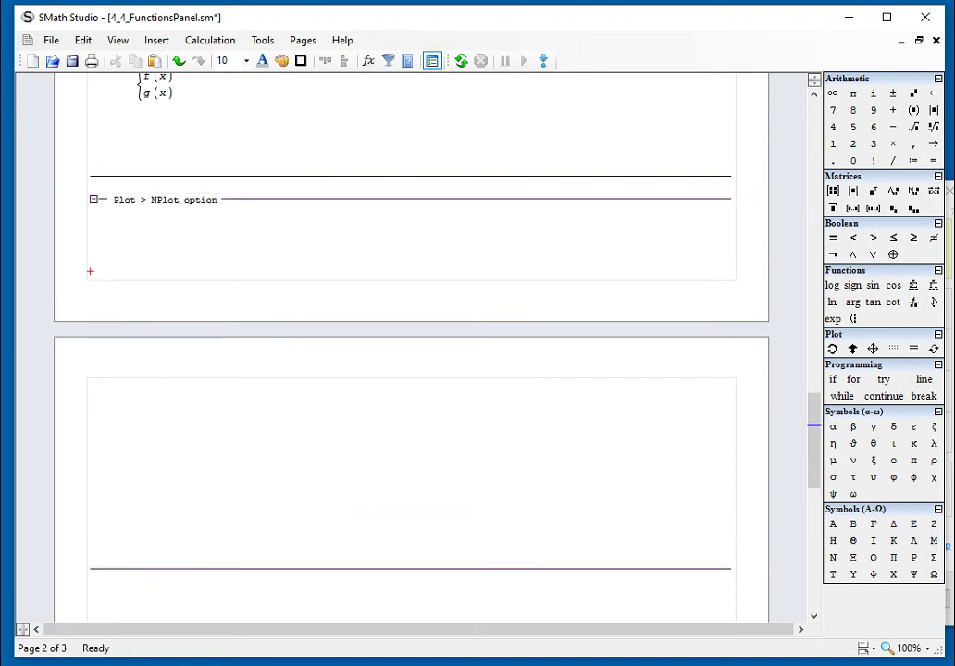
left_click(127, 193)
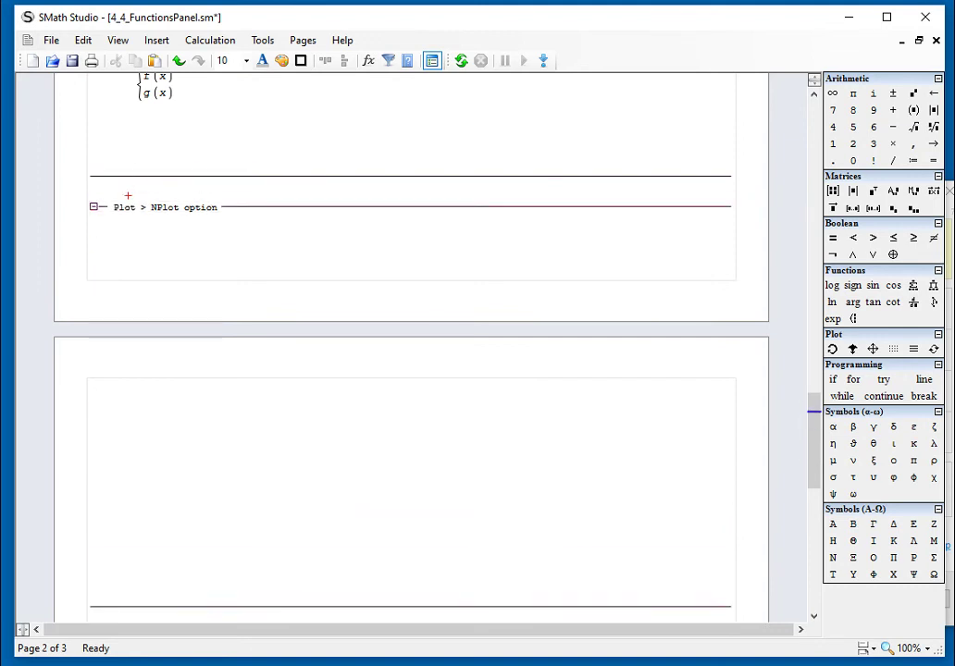
key("Return")
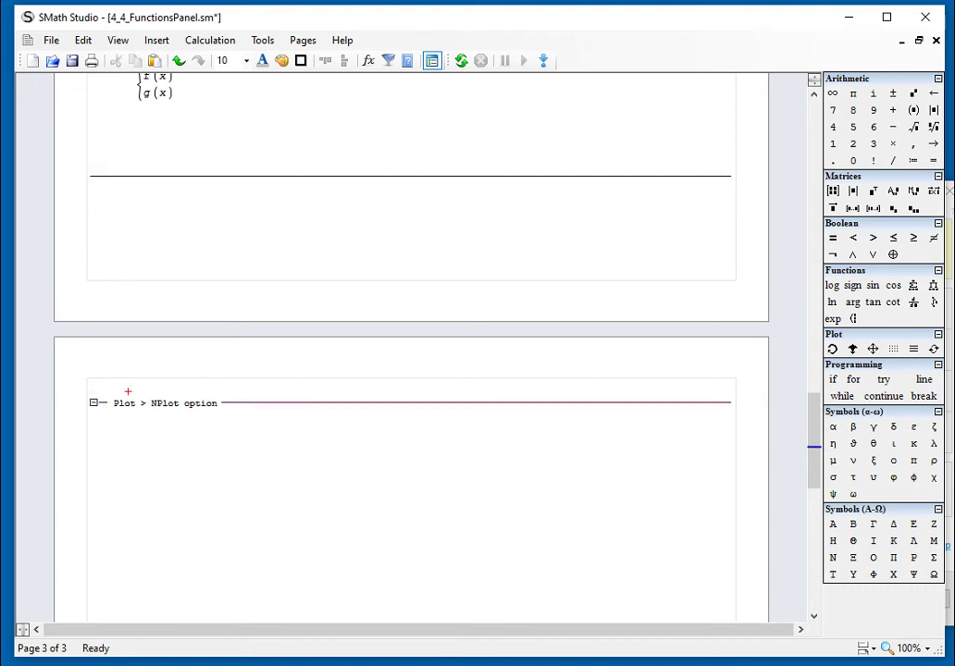
Place the insertion point just below the section heading where the plot will go.
left_click(98, 408)
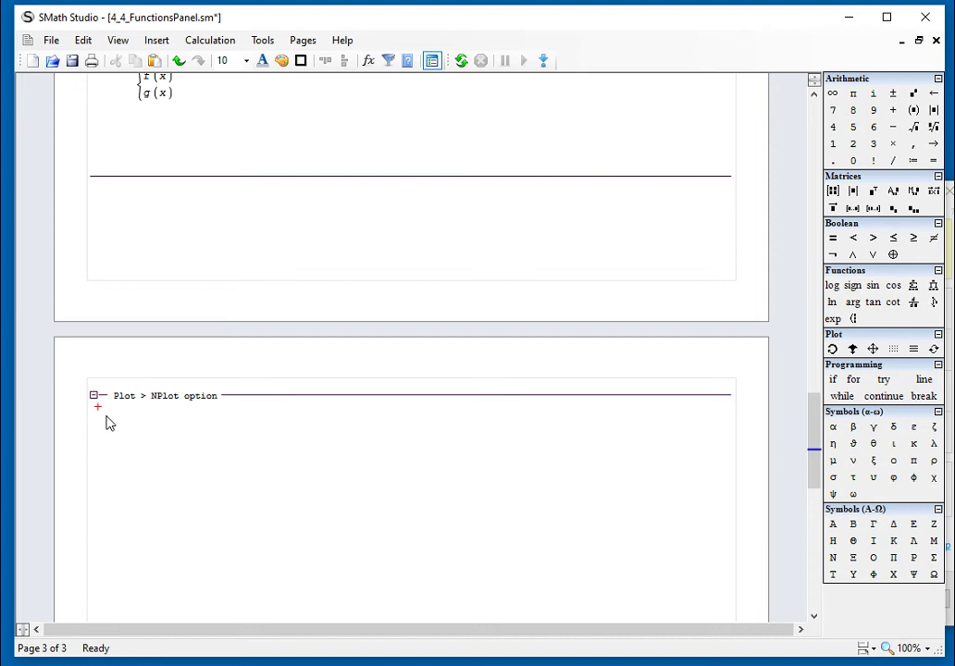
left_click(105, 415)
scroll(256, 443, "down", 2)
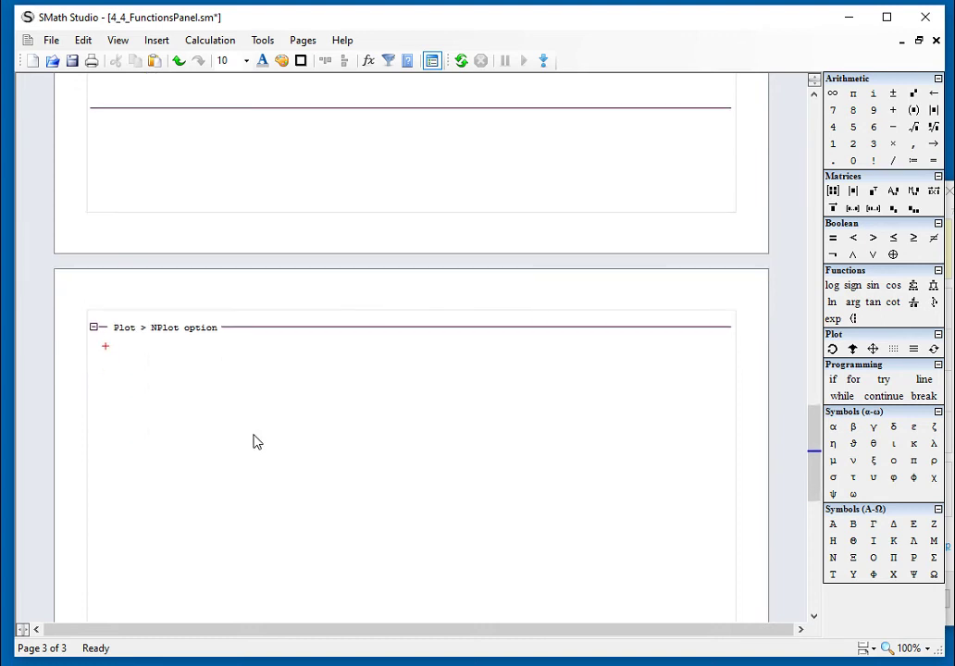
scroll(256, 442, "down", 2)
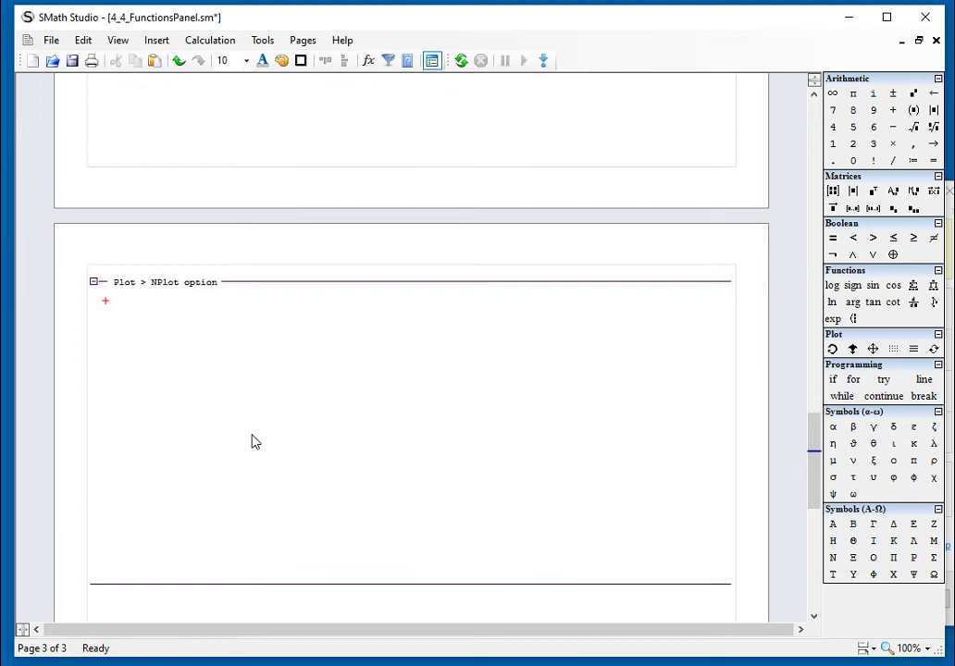
Insert an NPlot under the NPlot option heading and plot f(x) in it.
left_click(159, 40)
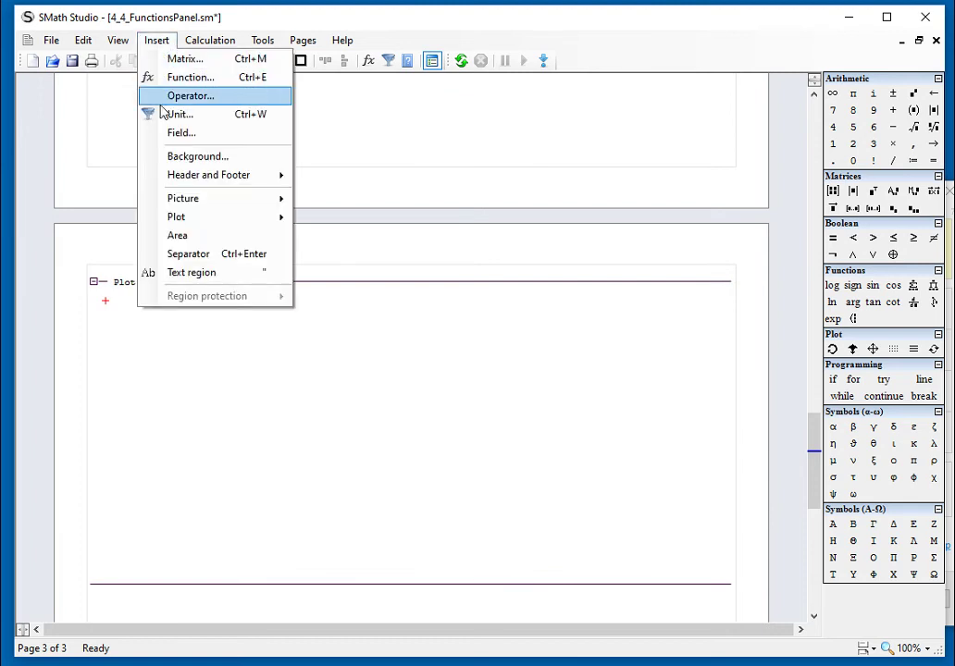
mouse_move(198, 219)
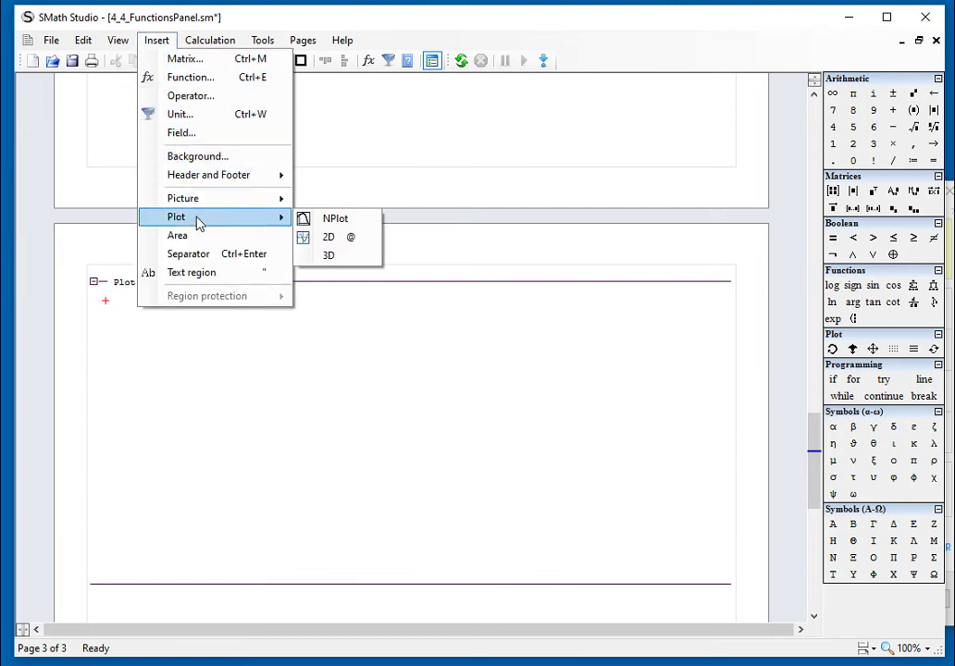
left_click(366, 219)
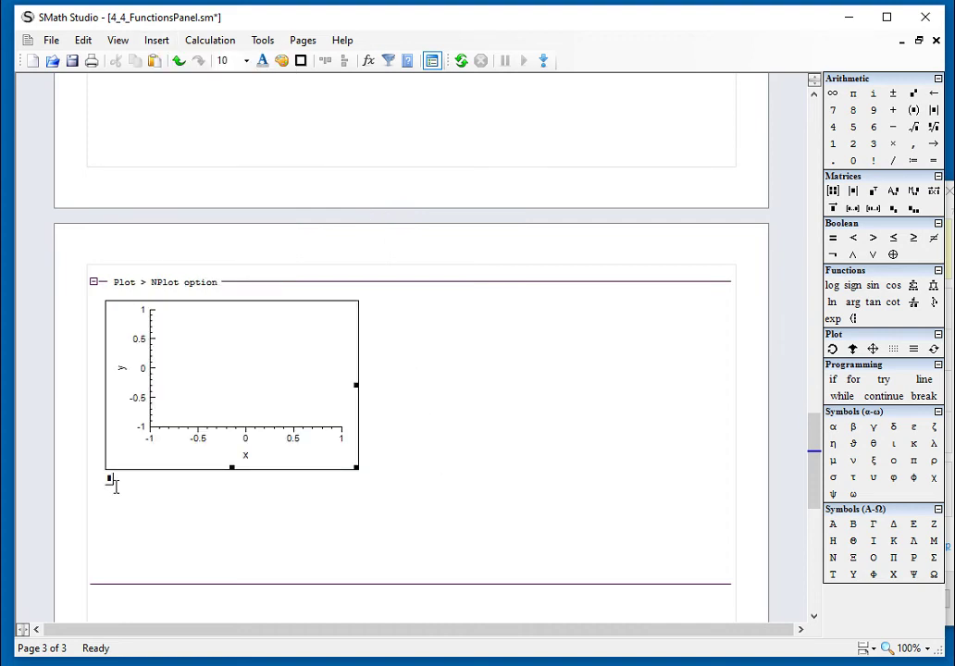
type("f(x")
key("Return")
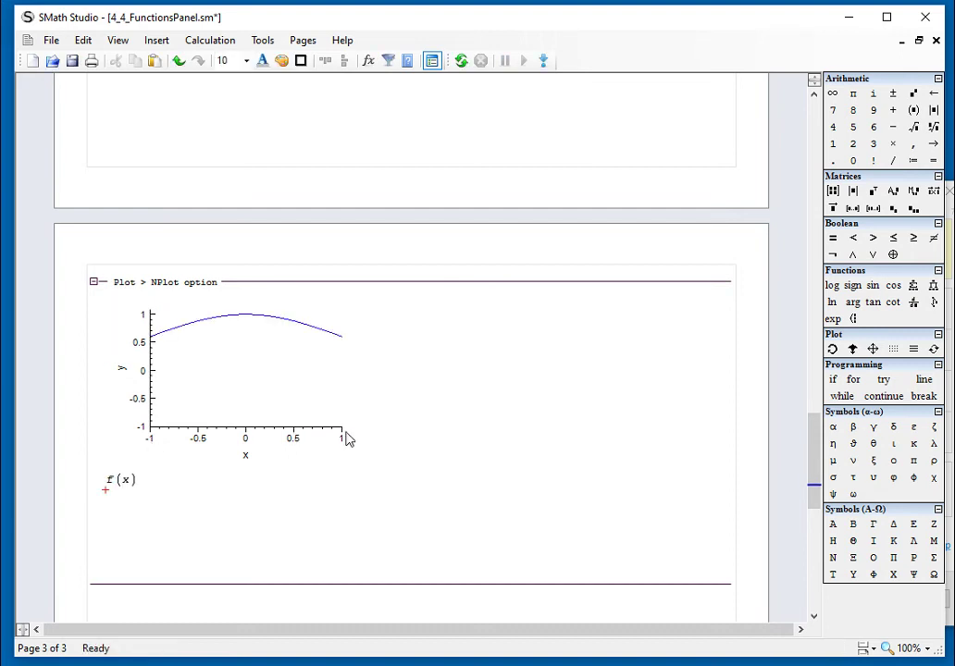
In the NPlot's Formatting dialog, change Points from 100 to 20.
left_click(274, 369)
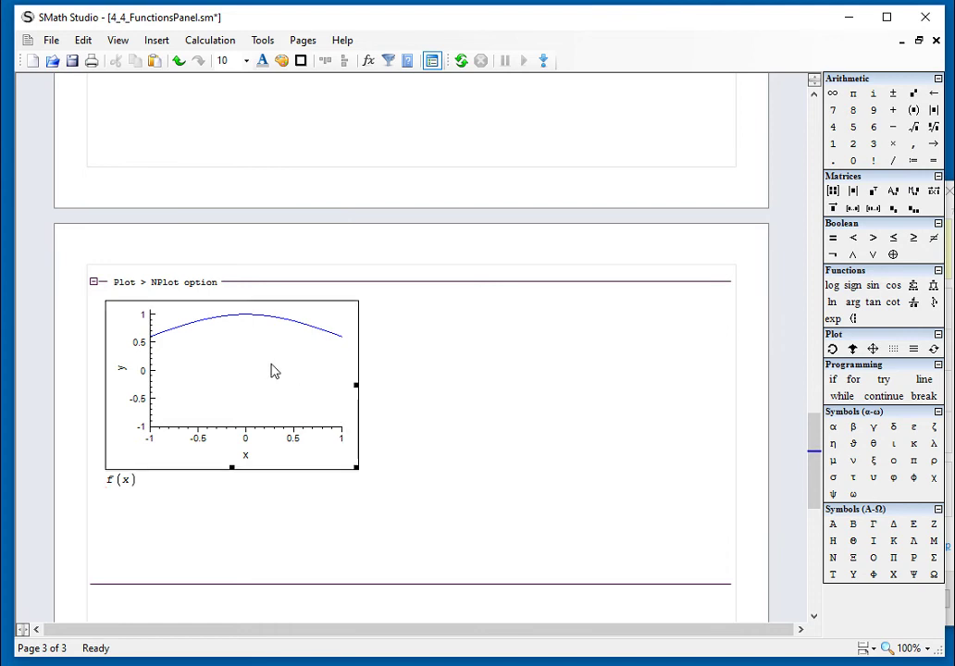
right_click(272, 368)
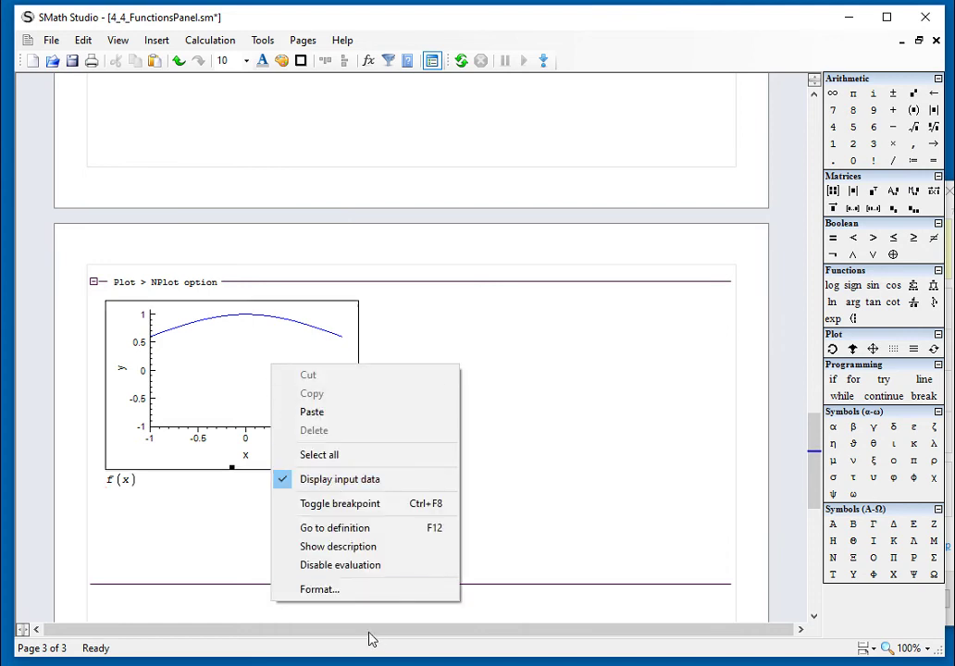
left_click(346, 593)
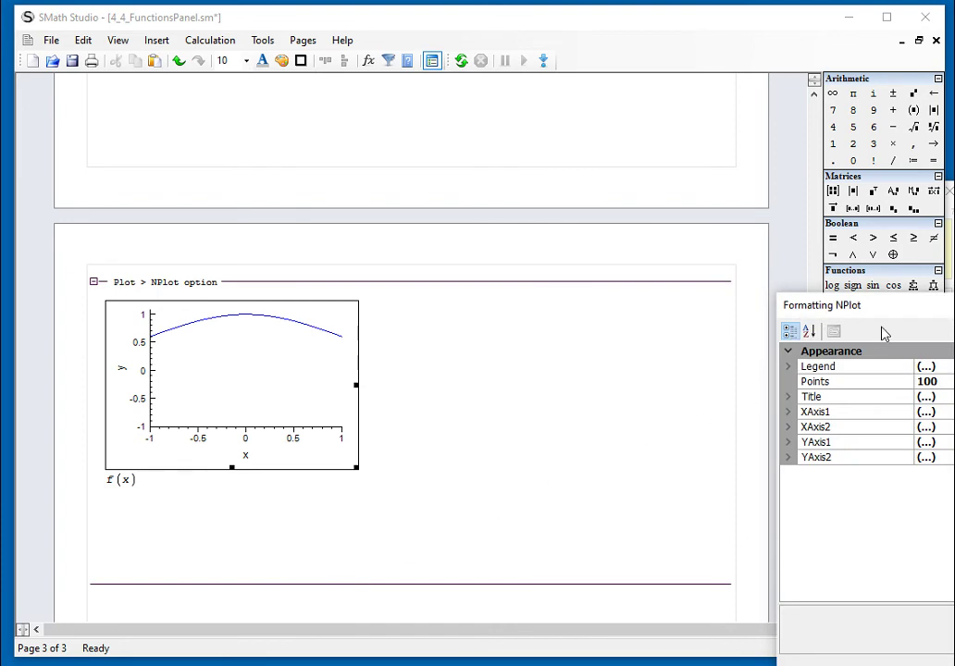
left_click_drag(884, 303, 583, 199)
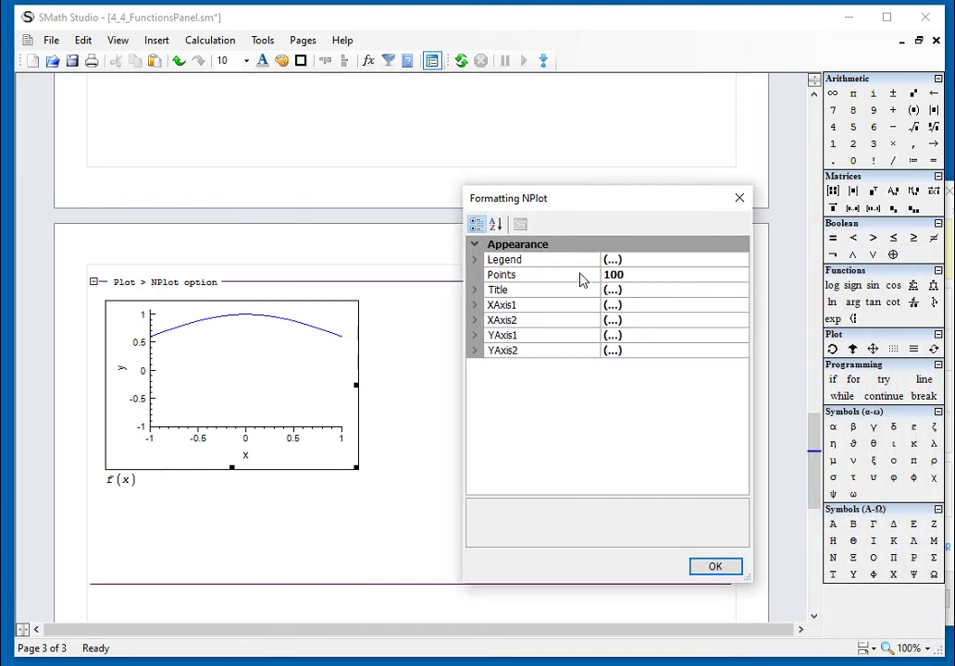
left_click(518, 262)
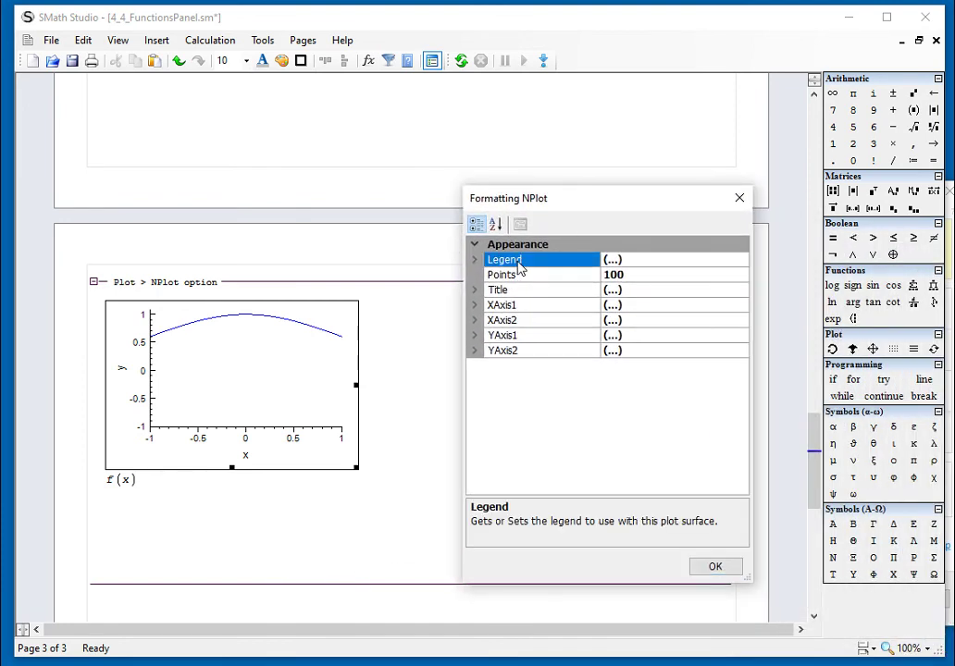
left_click(614, 264)
left_click(634, 278)
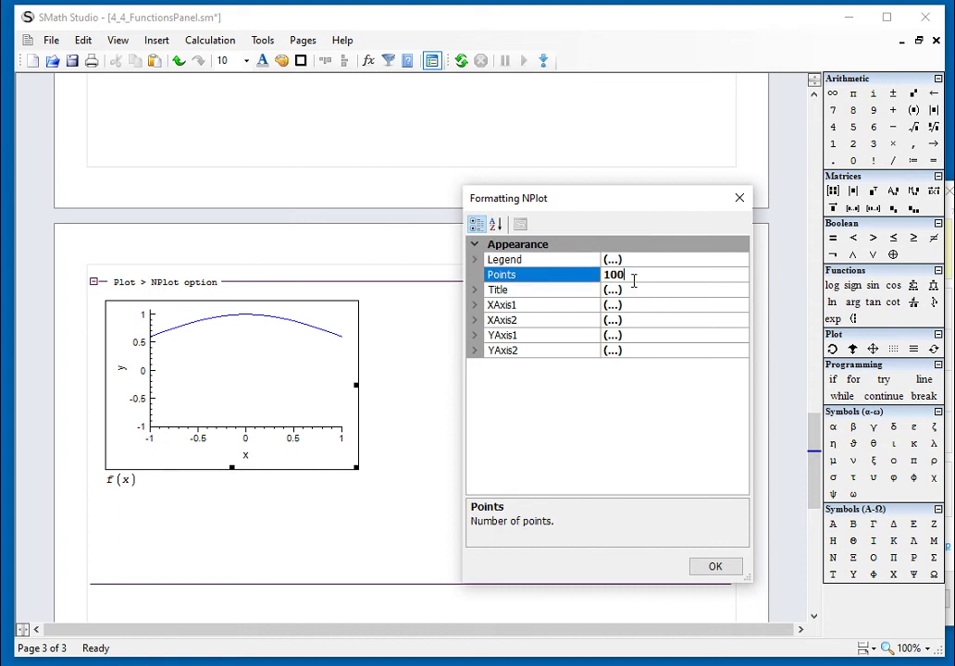
key("BackSpace")
type("20")
Apply 20 points, then reopen the NPlot formatting and set Points back to 100.
left_click(715, 567)
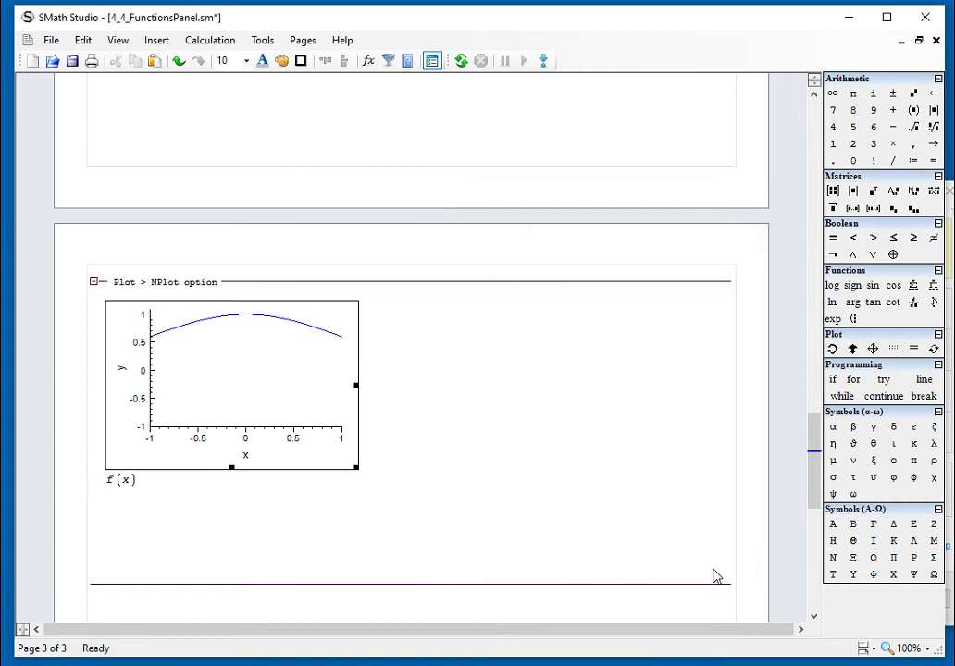
left_click_drag(266, 384, 264, 383)
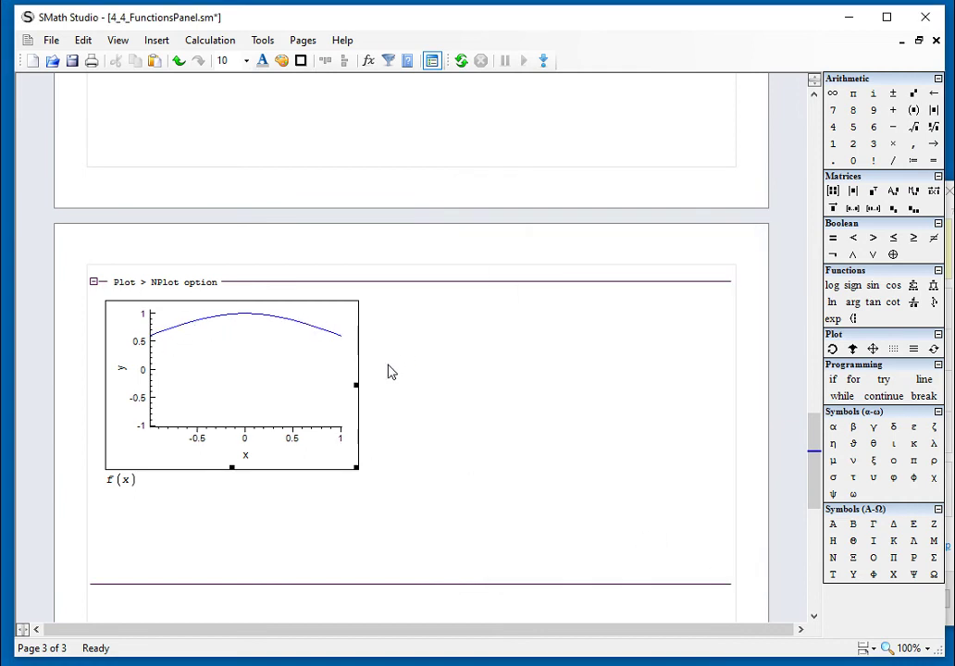
right_click(312, 368)
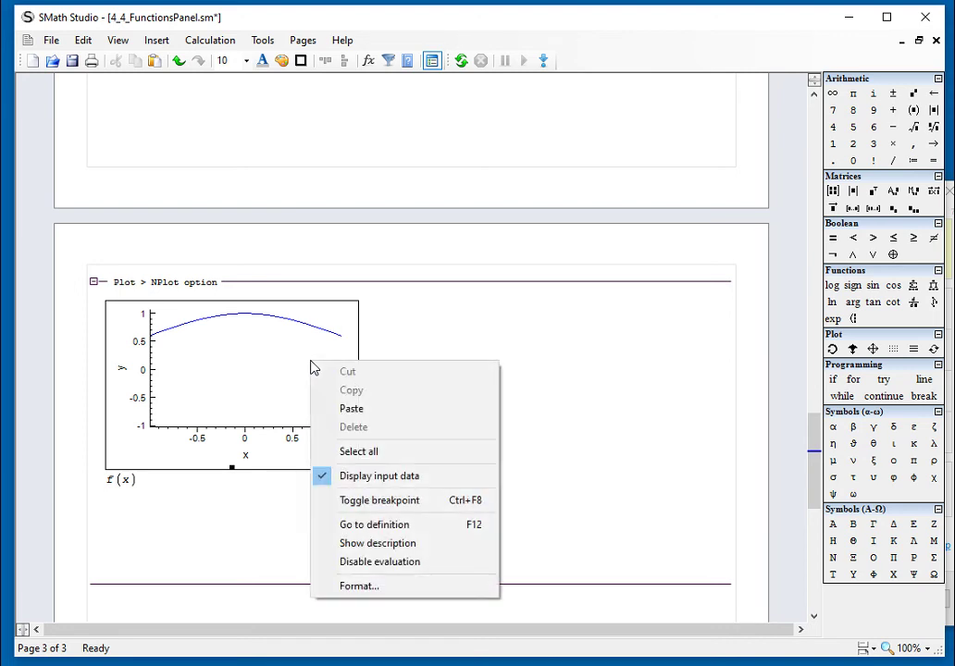
left_click(434, 586)
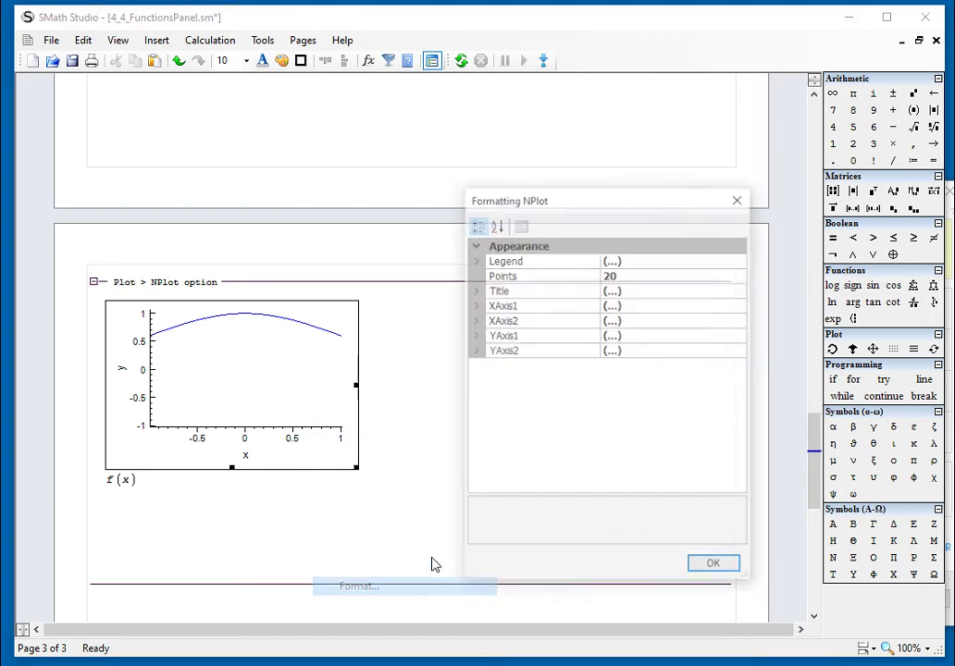
left_click(487, 263)
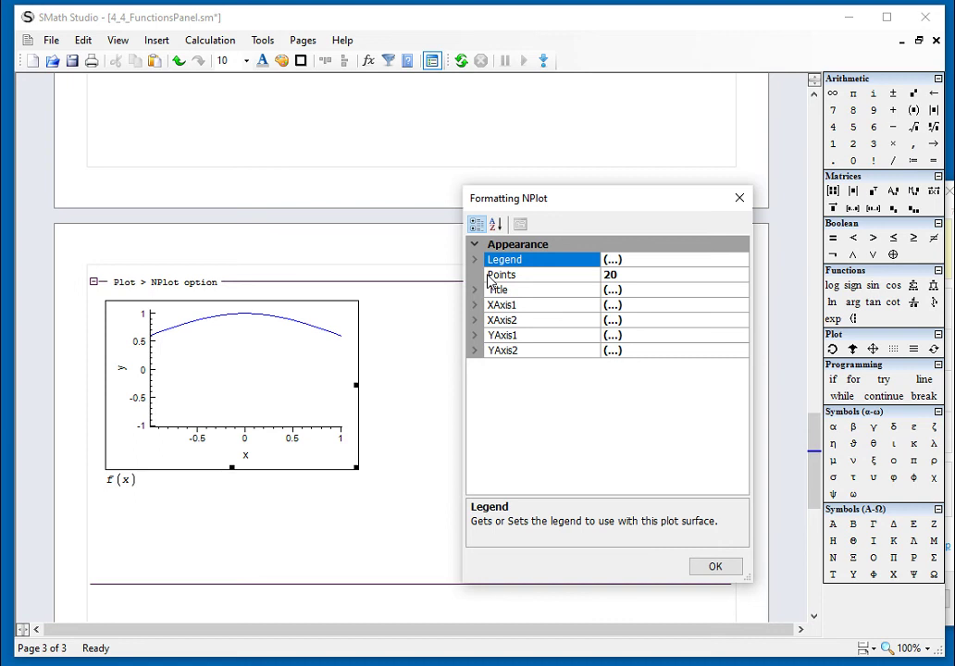
left_click(494, 278)
left_click(624, 279)
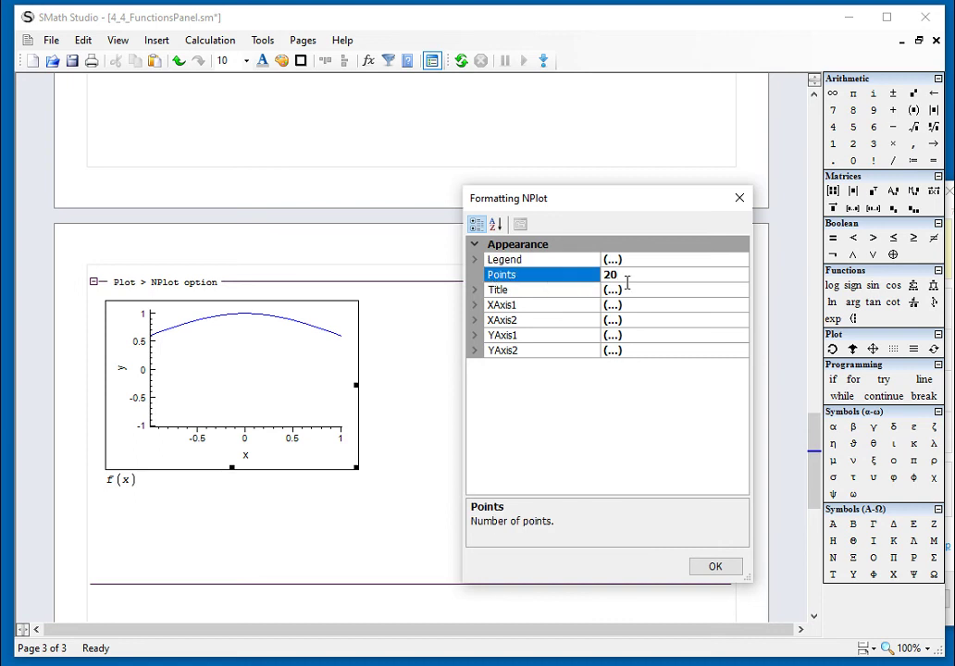
type("100")
Expand the Title settings and enter 'Example Graph' as the plot's title text.
left_click(558, 290)
left_click(629, 291)
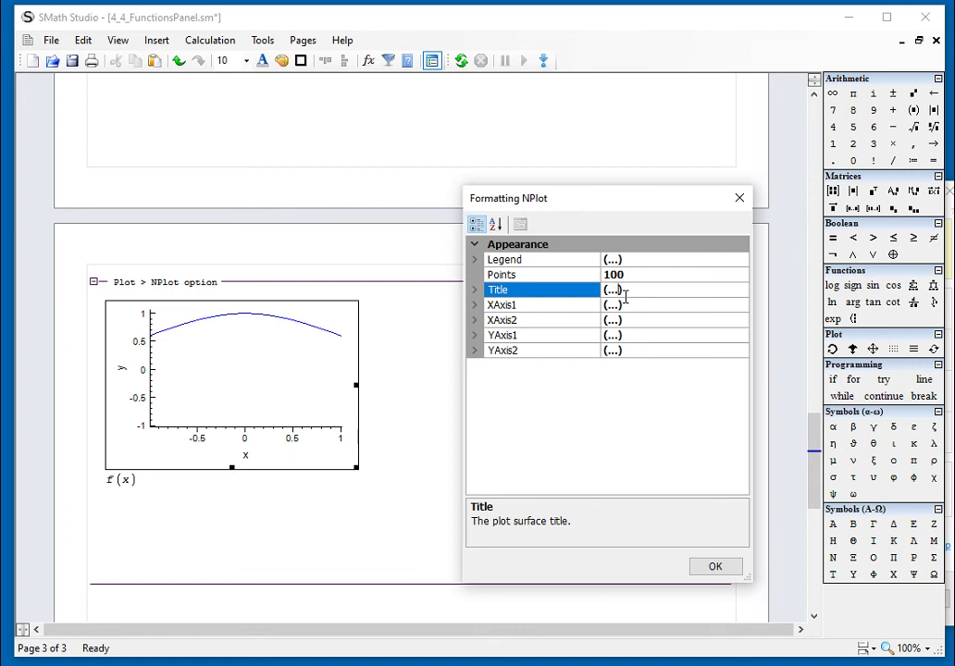
left_click(477, 292)
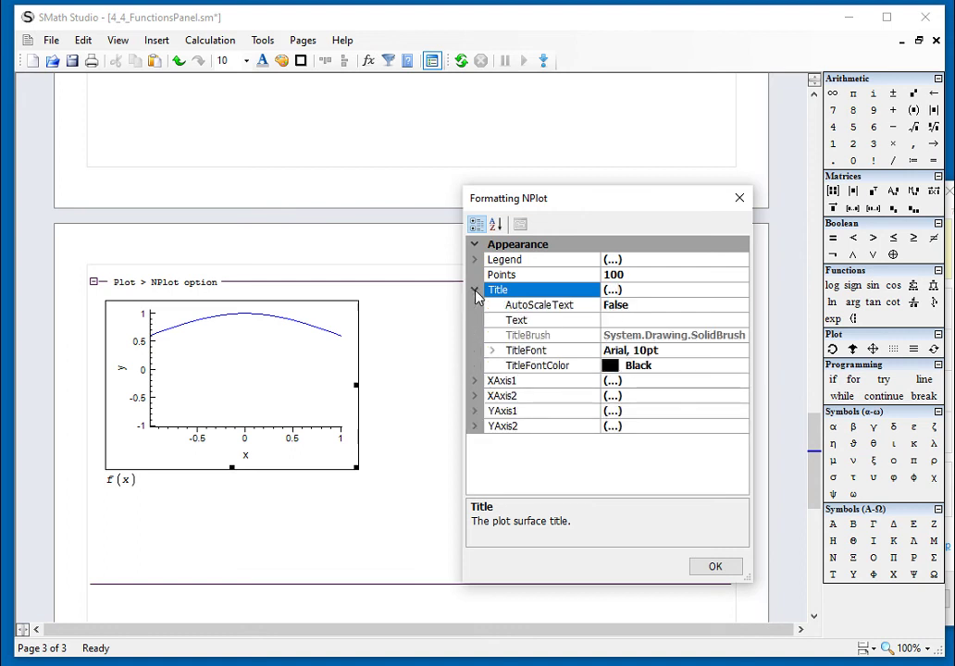
left_click(477, 293)
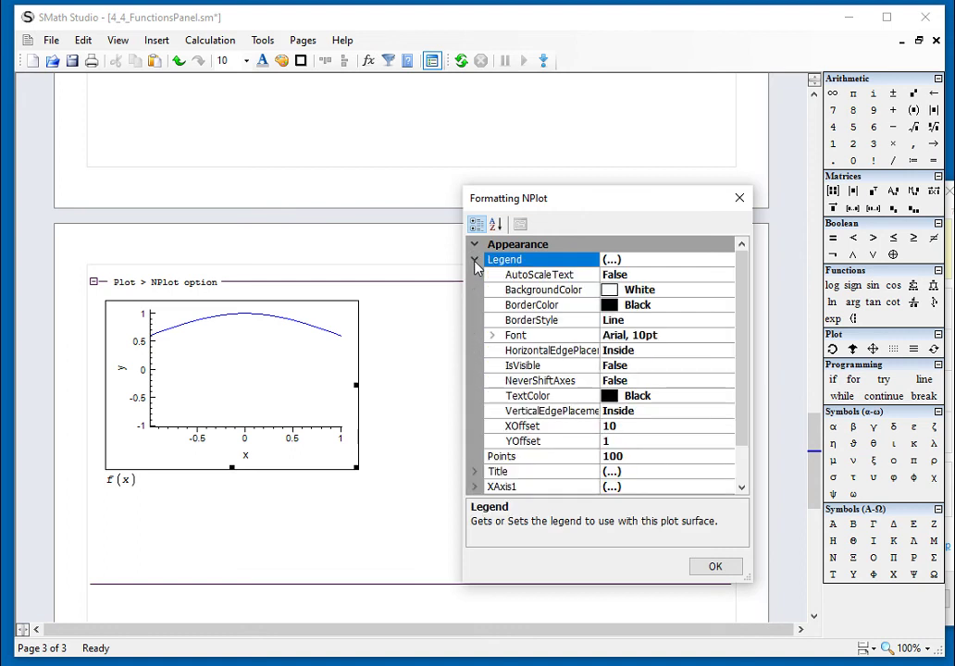
left_click(476, 260)
left_click(474, 259)
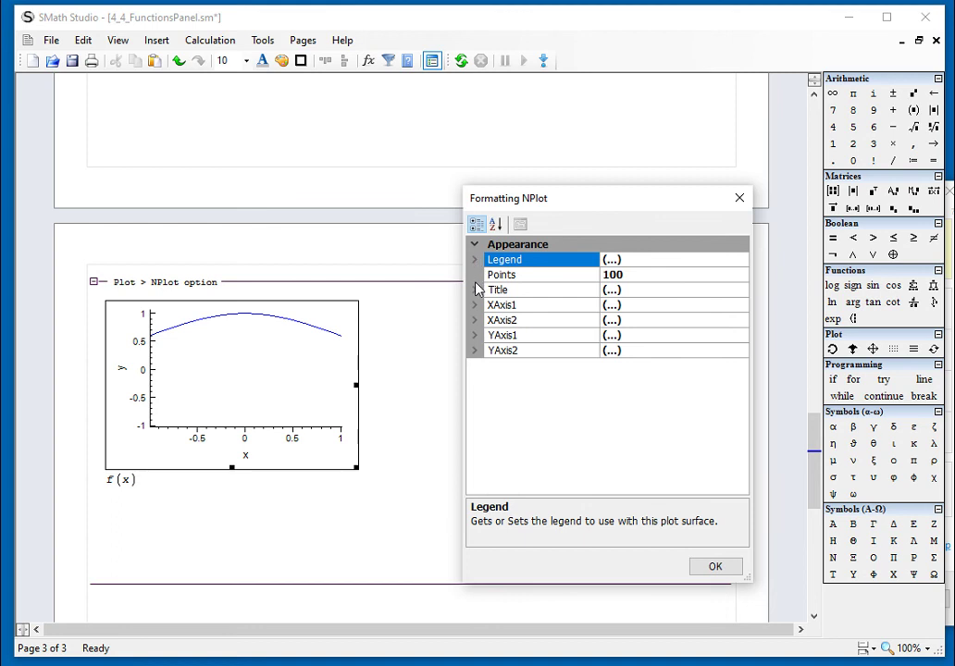
left_click(476, 290)
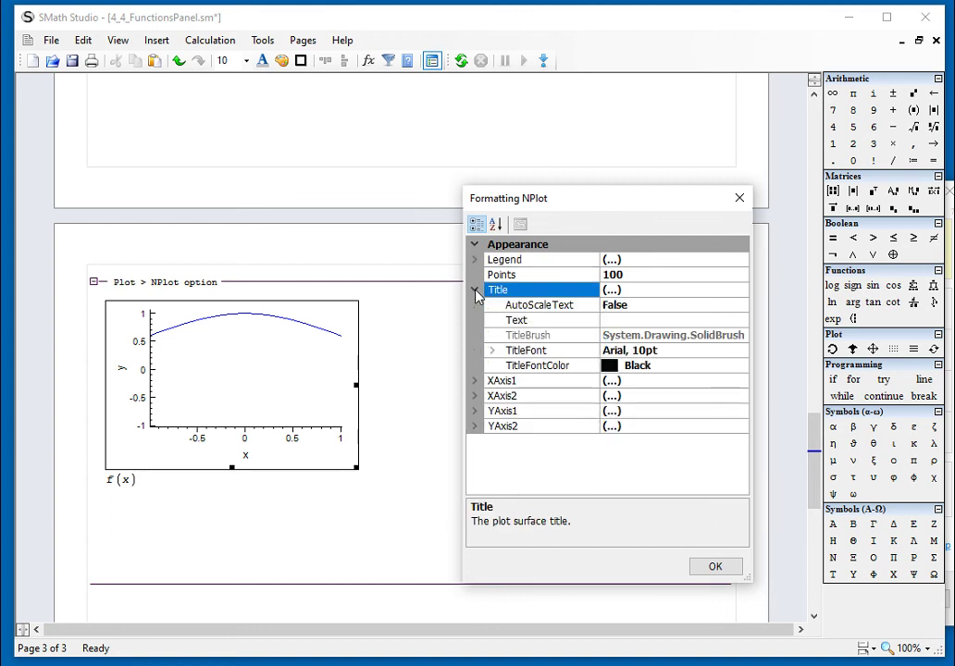
left_click(616, 321)
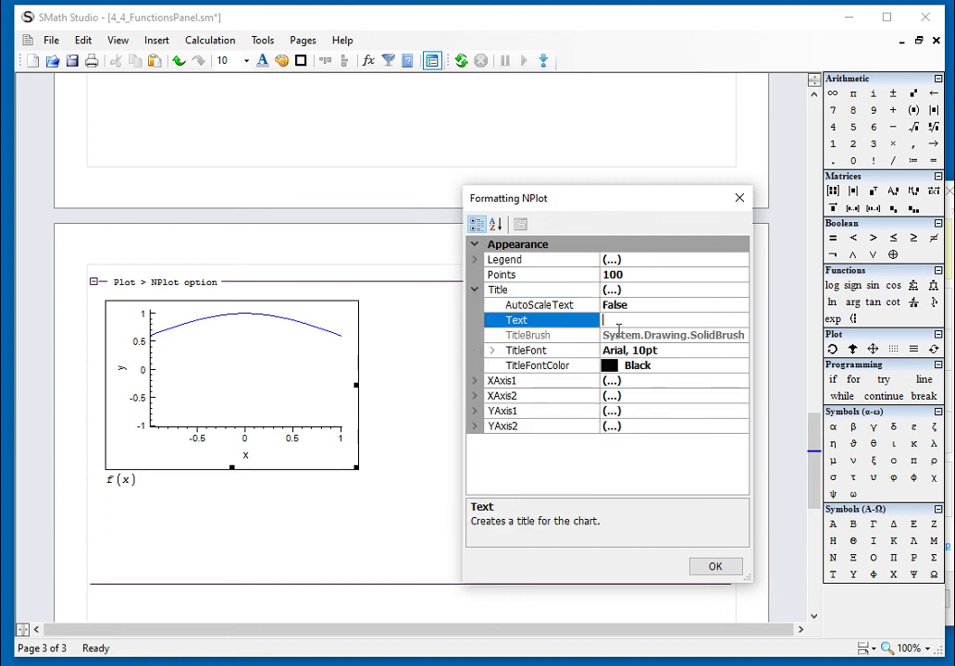
type("Example Graph")
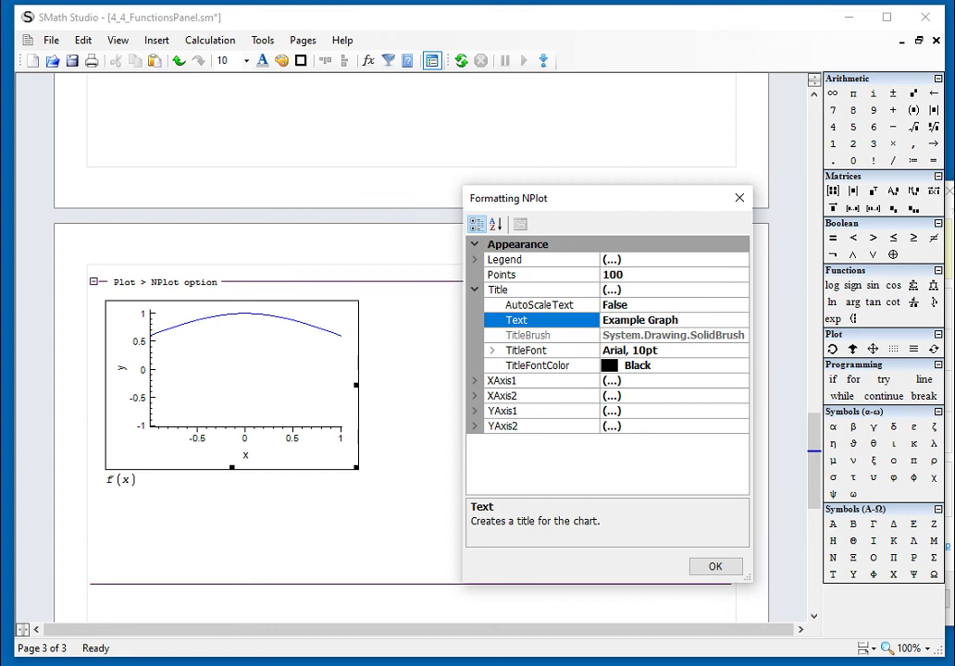
Apply the title, then change the XAxis1 label from x to 'time (s)'.
left_click(705, 568)
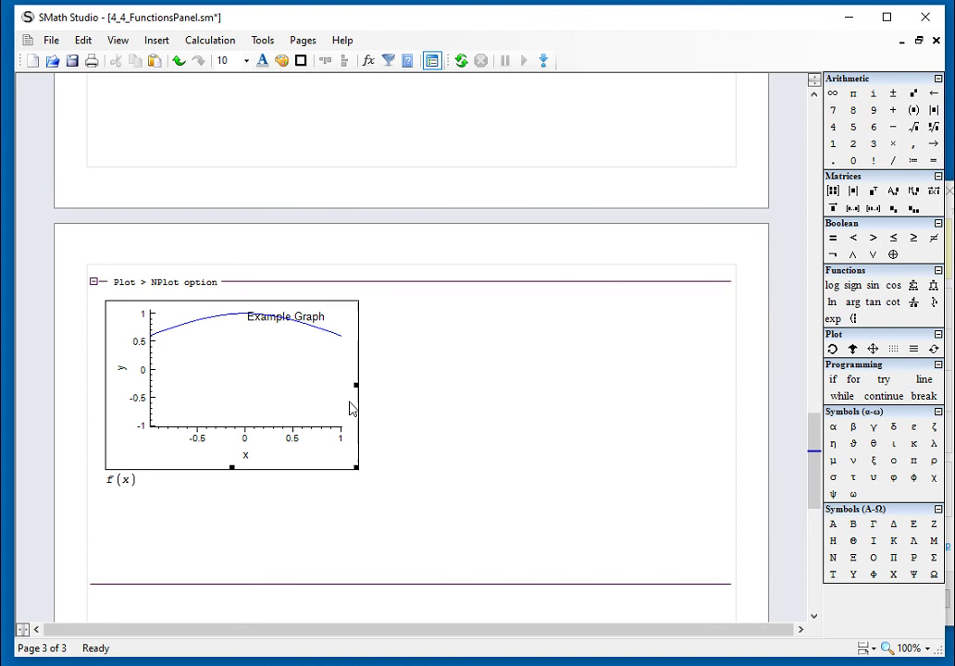
right_click(298, 378)
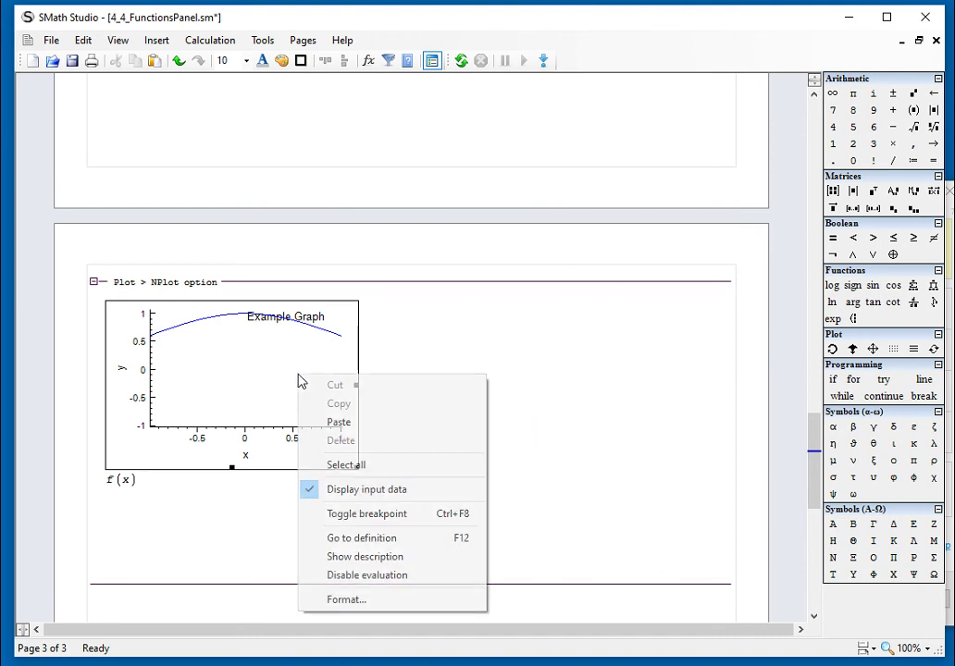
left_click(346, 599)
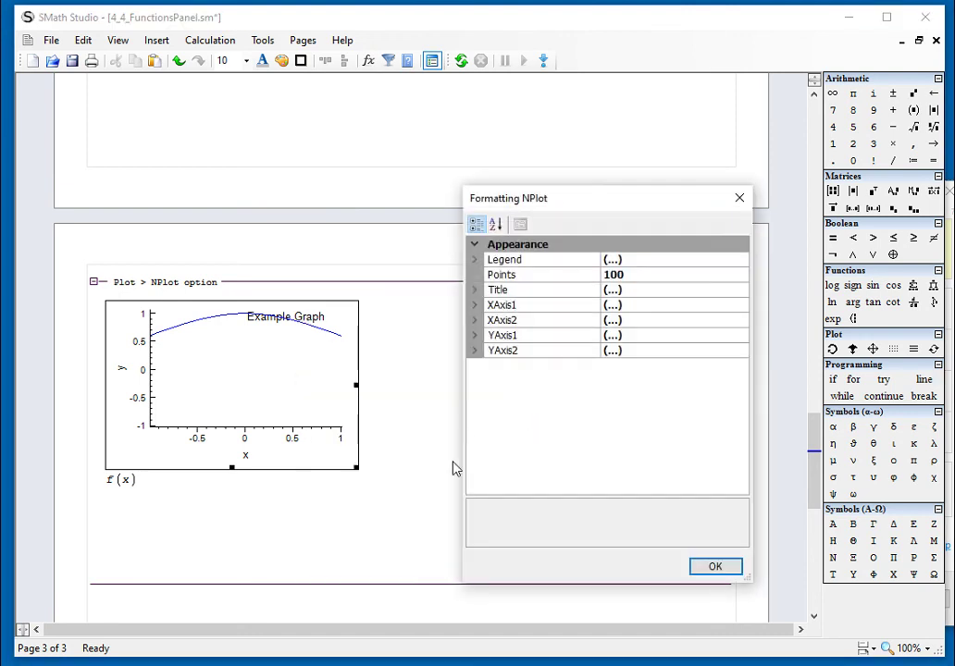
left_click(473, 305)
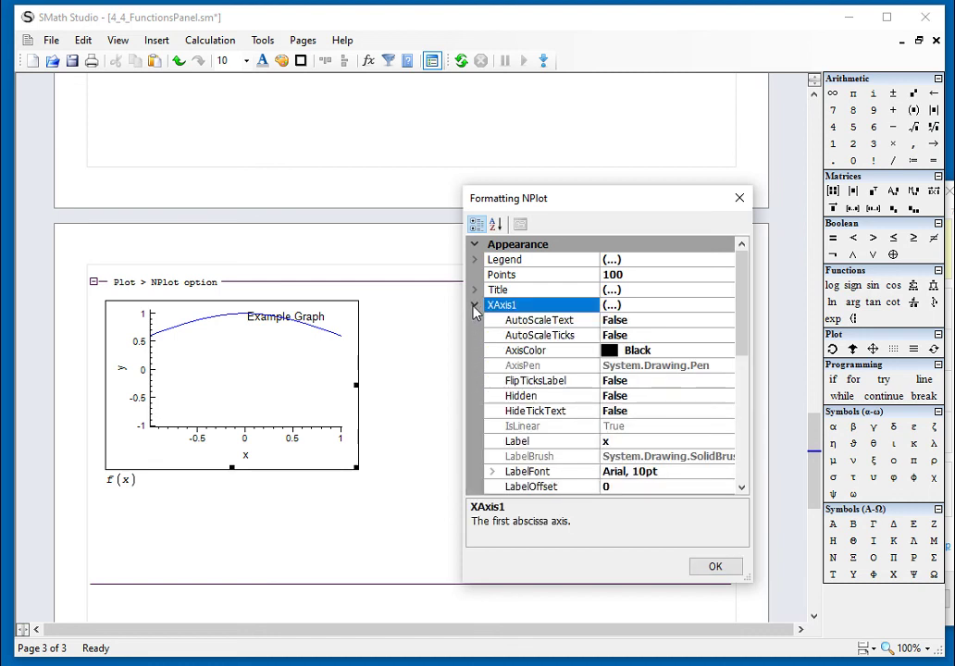
scroll(674, 428, "down", 1)
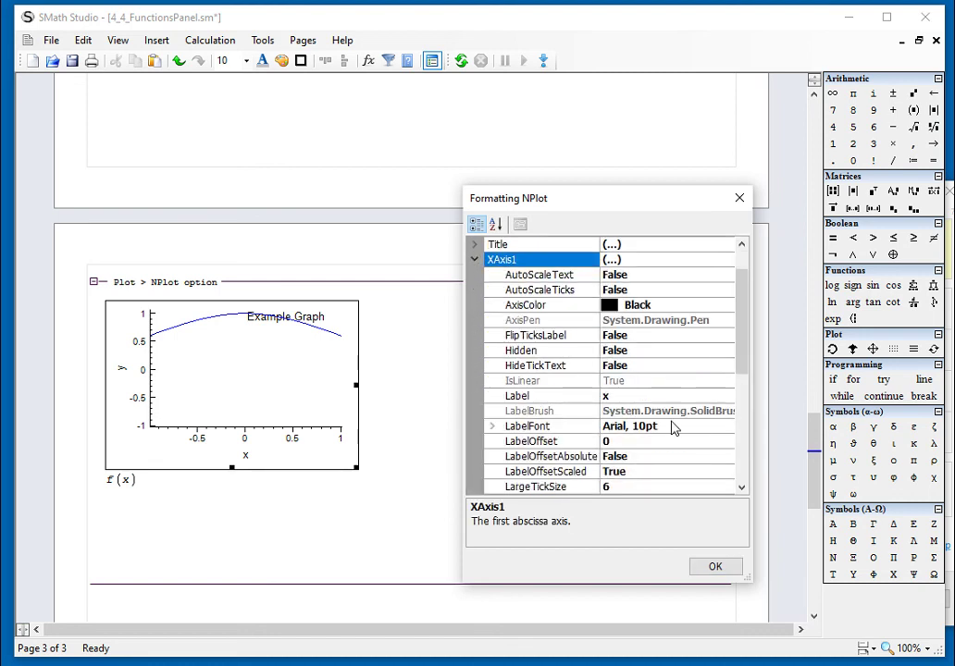
left_click(616, 397)
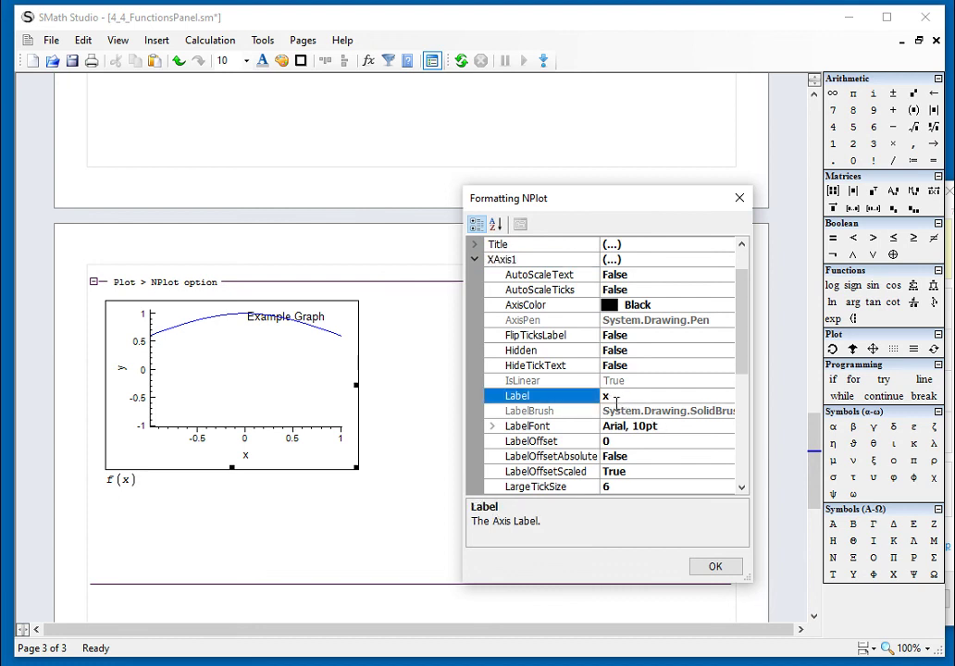
type("time (s")
scroll(671, 410, "down", 3)
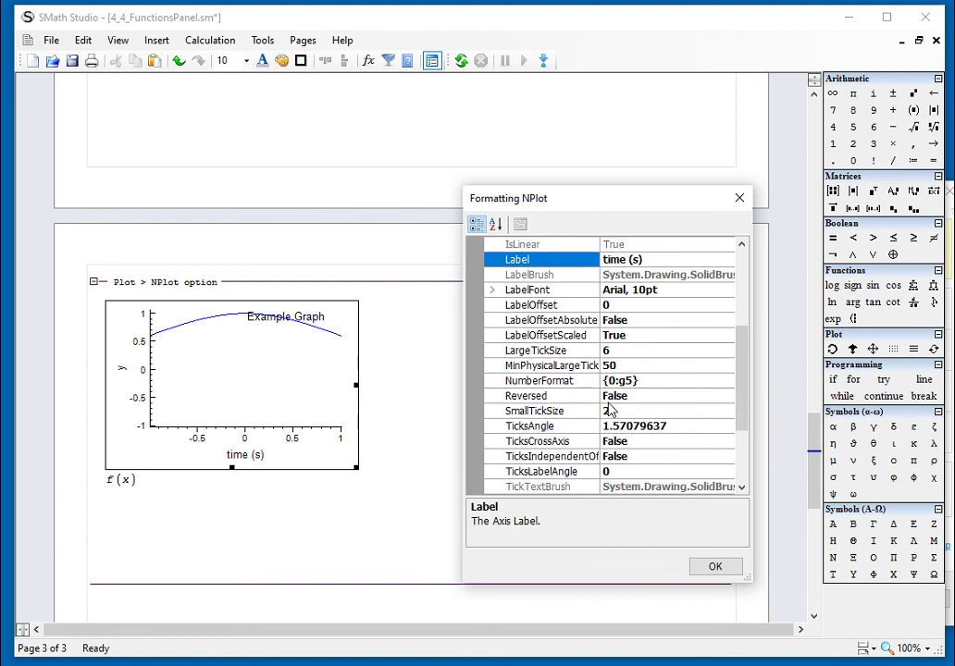
scroll(672, 412, "down", 1)
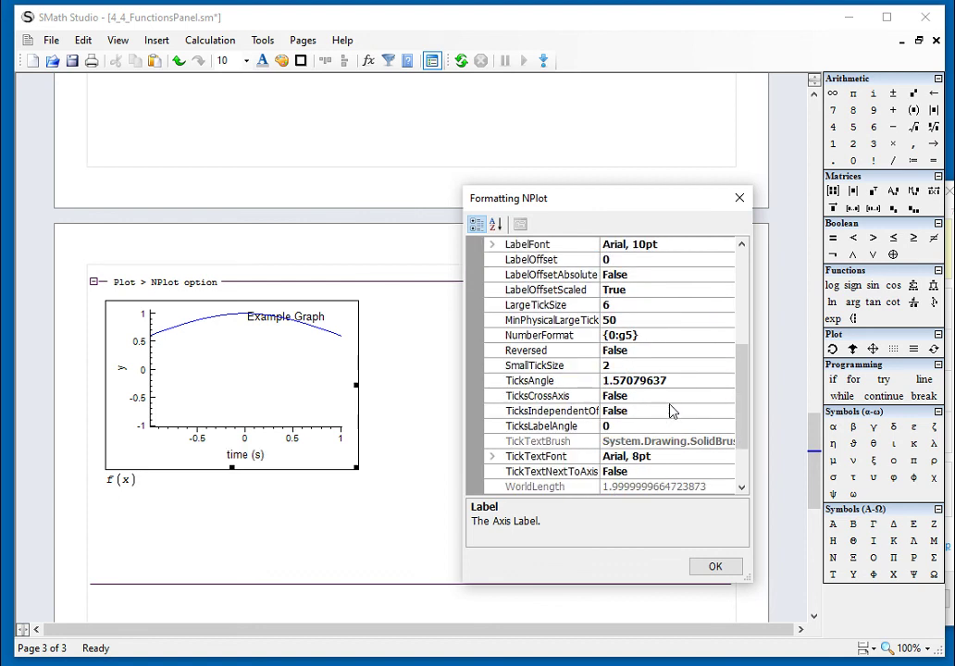
Set the XAxis1 WorldMin to -5 and WorldMax to 5 and apply.
scroll(672, 413, "down", 1)
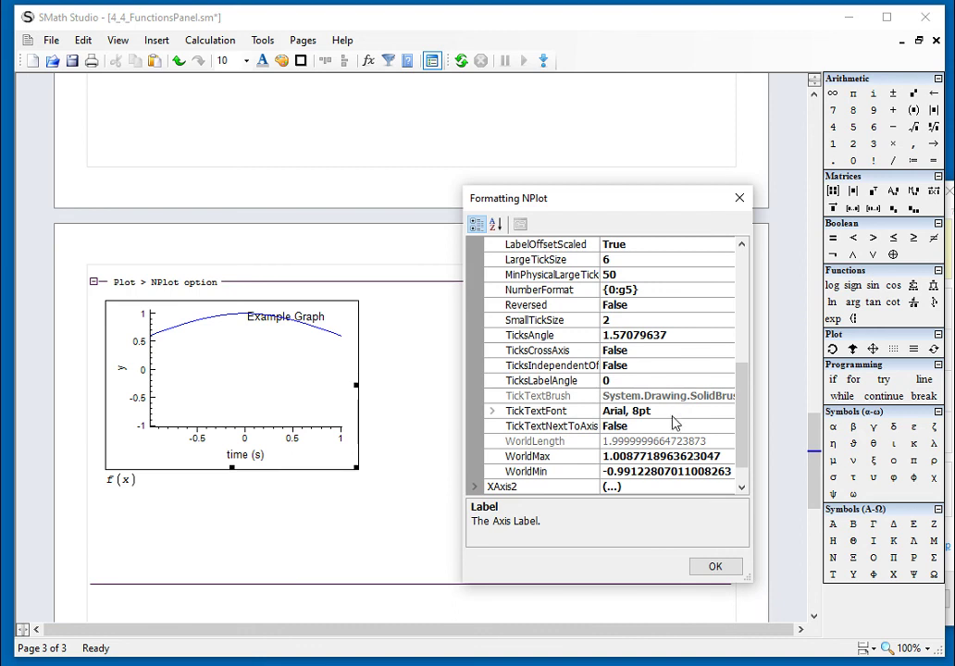
left_click(660, 473)
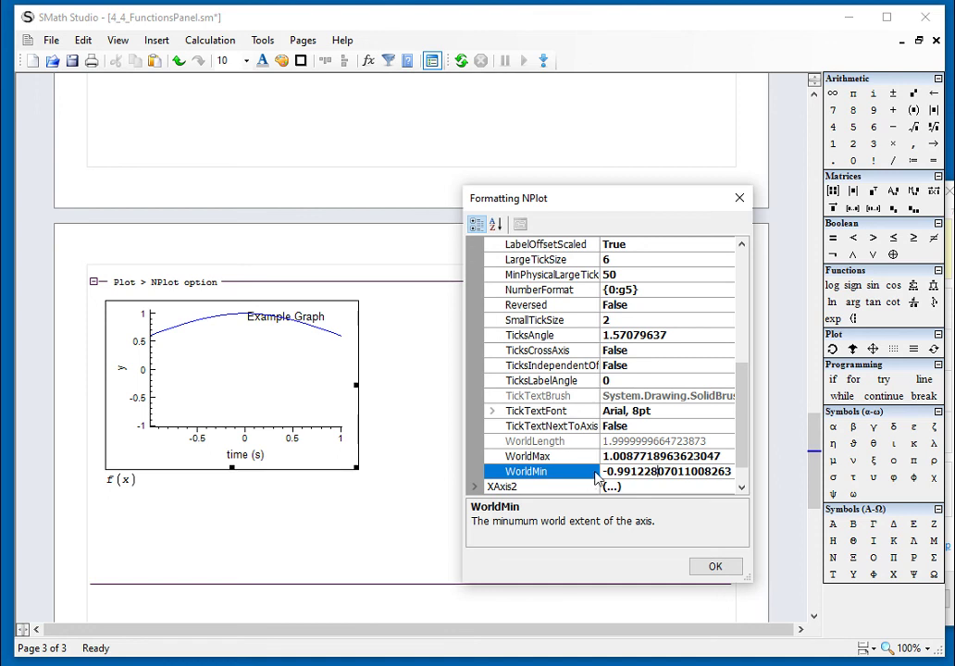
left_click_drag(603, 472, 751, 479)
type("-")
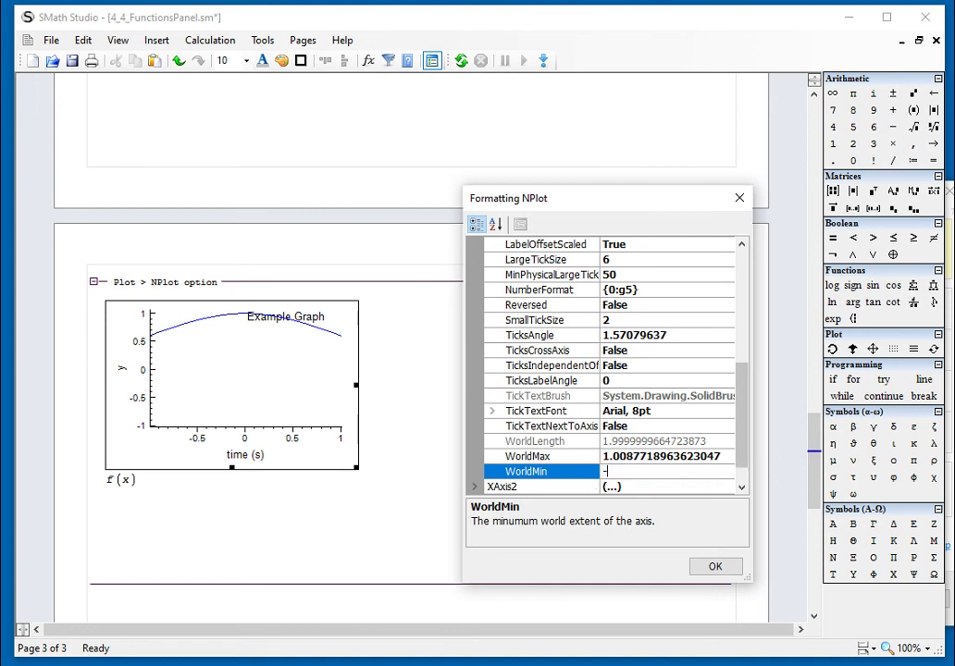
type("5")
key("Return")
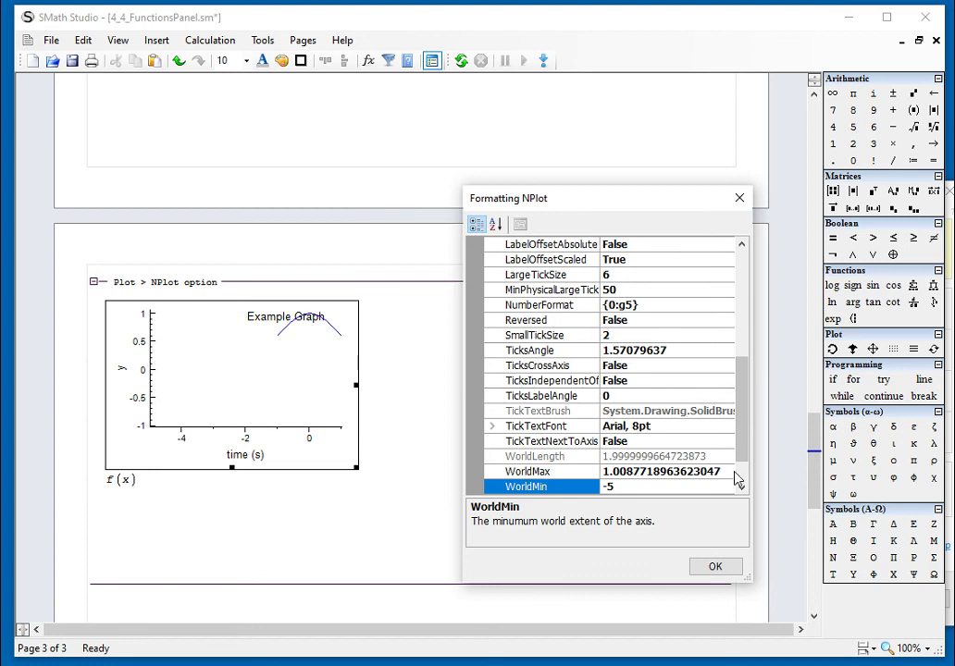
left_click(608, 472)
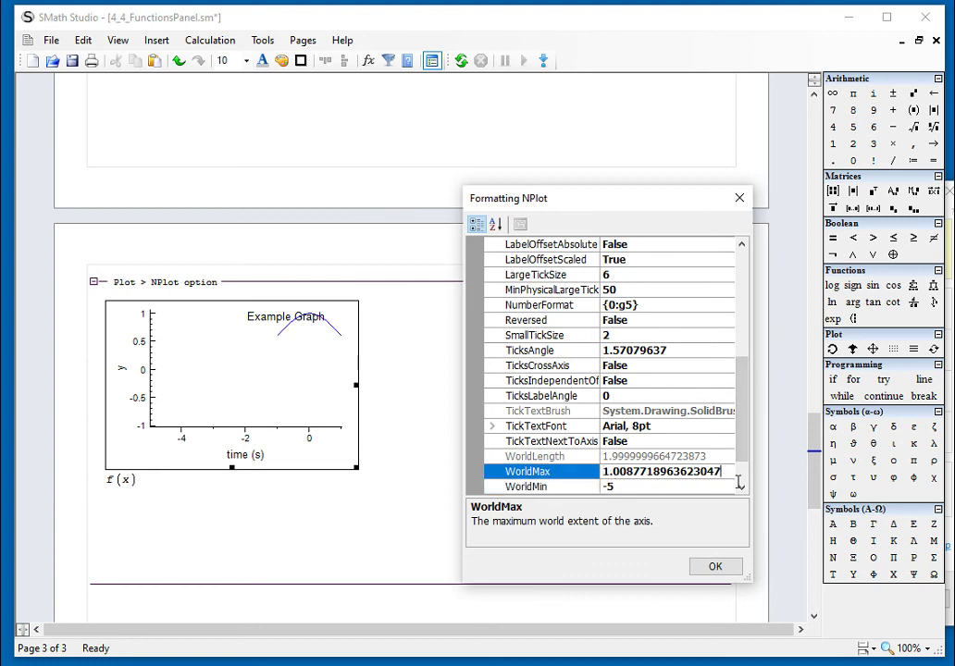
left_click_drag(738, 481, 600, 475)
type("5")
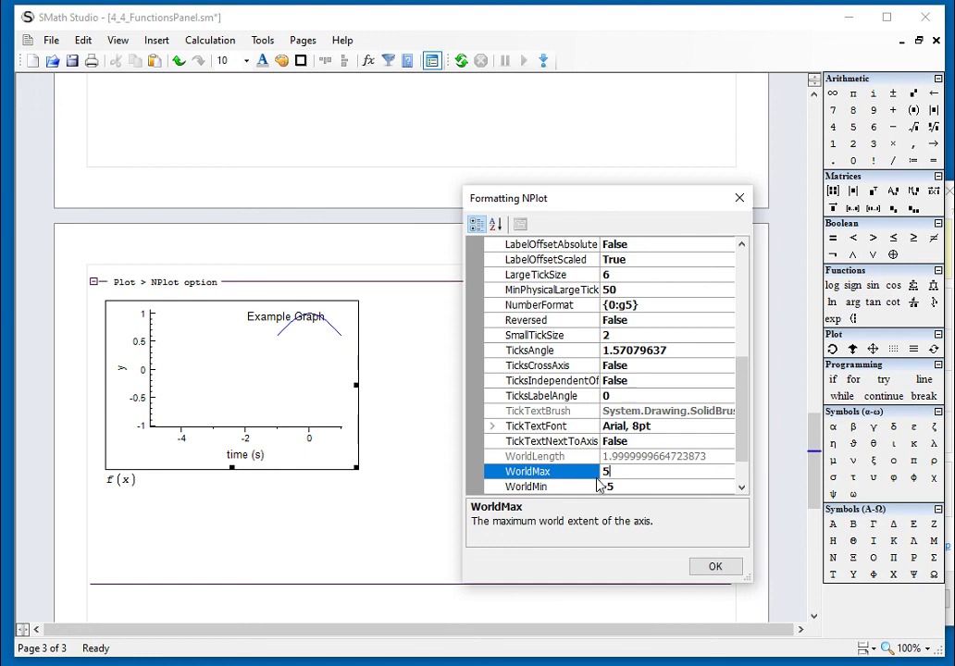
left_click(725, 565)
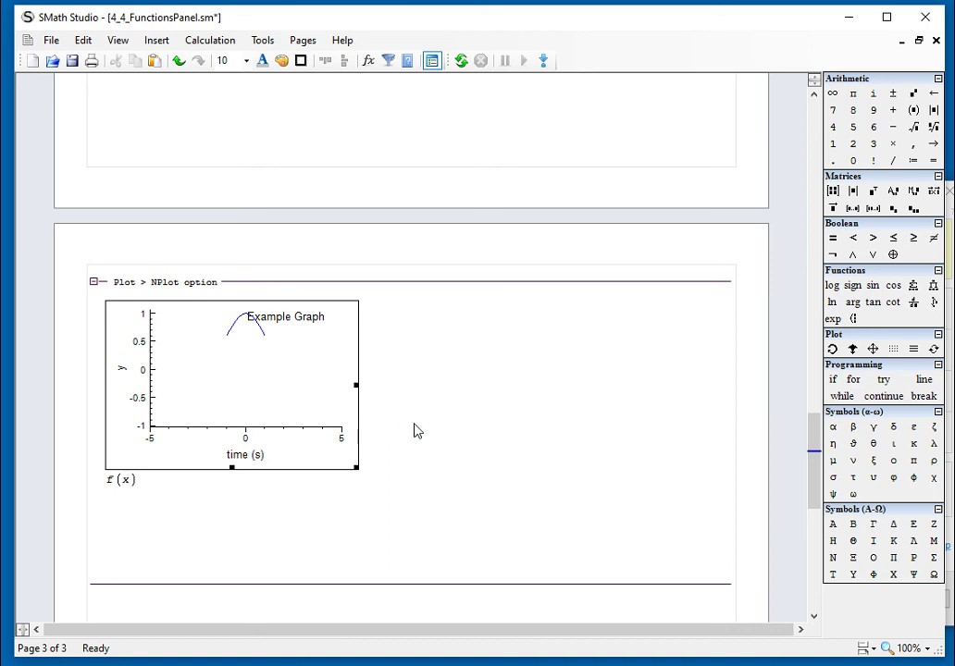
Reopen the plot's formatting and close it again without changes.
right_click(279, 381)
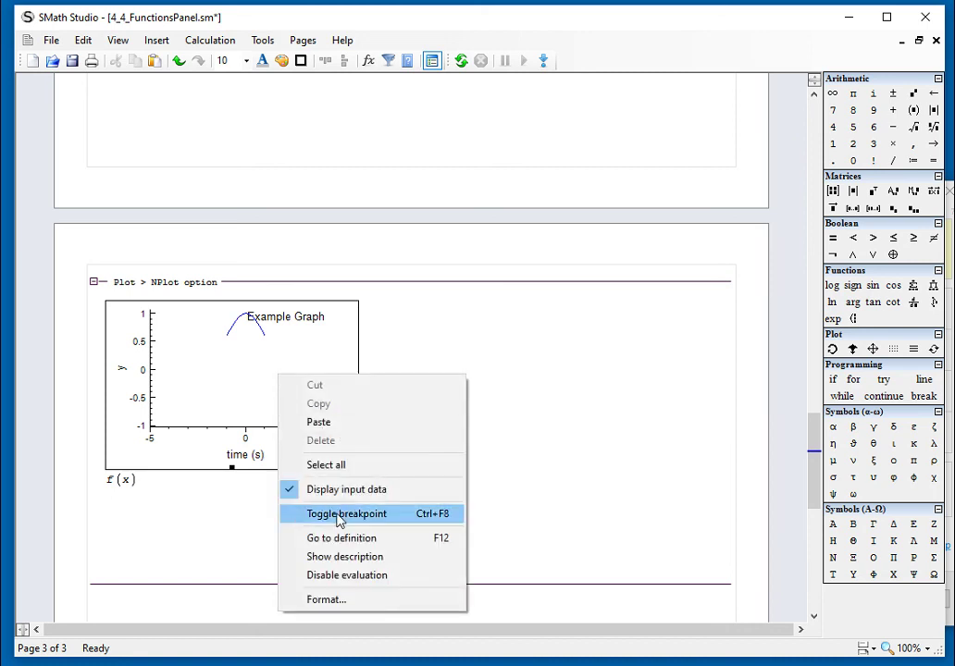
left_click(335, 602)
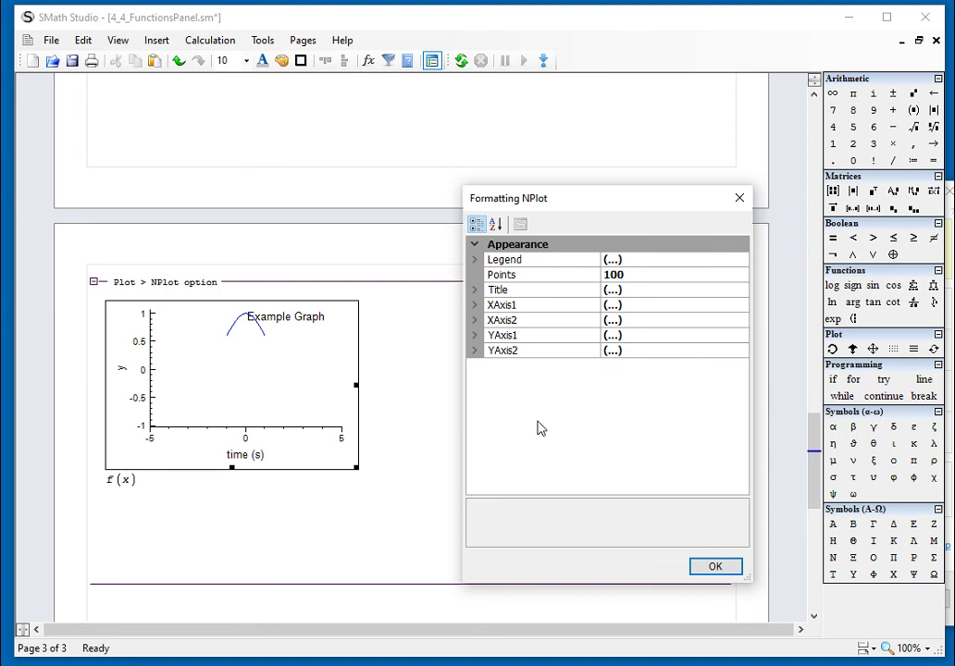
left_click(715, 569)
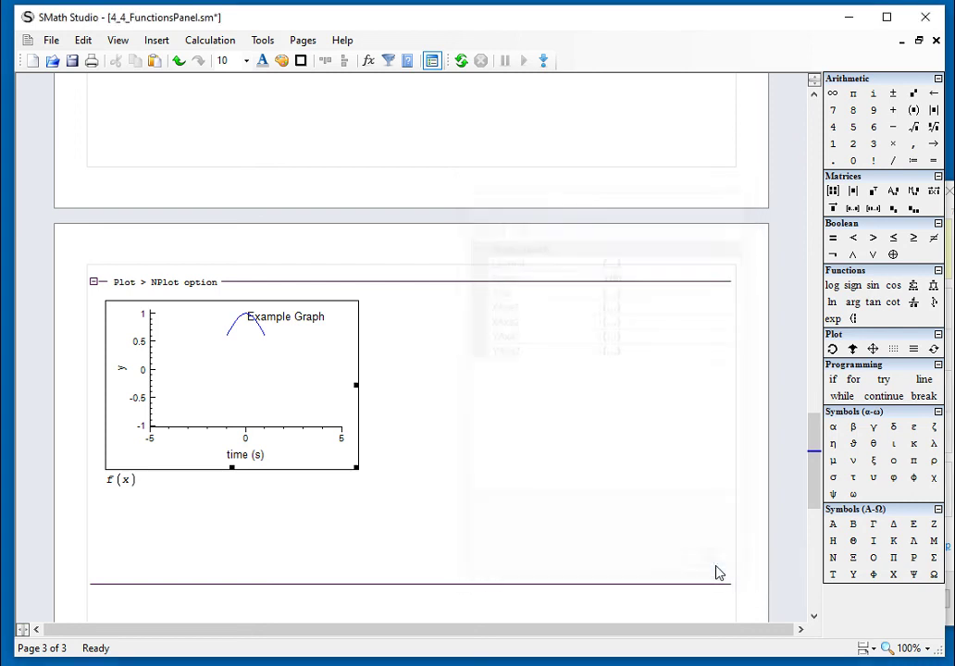
Check the Example Graph plot, then scroll up to the Function and Plot Panels title.
scroll(664, 524, "up", 2)
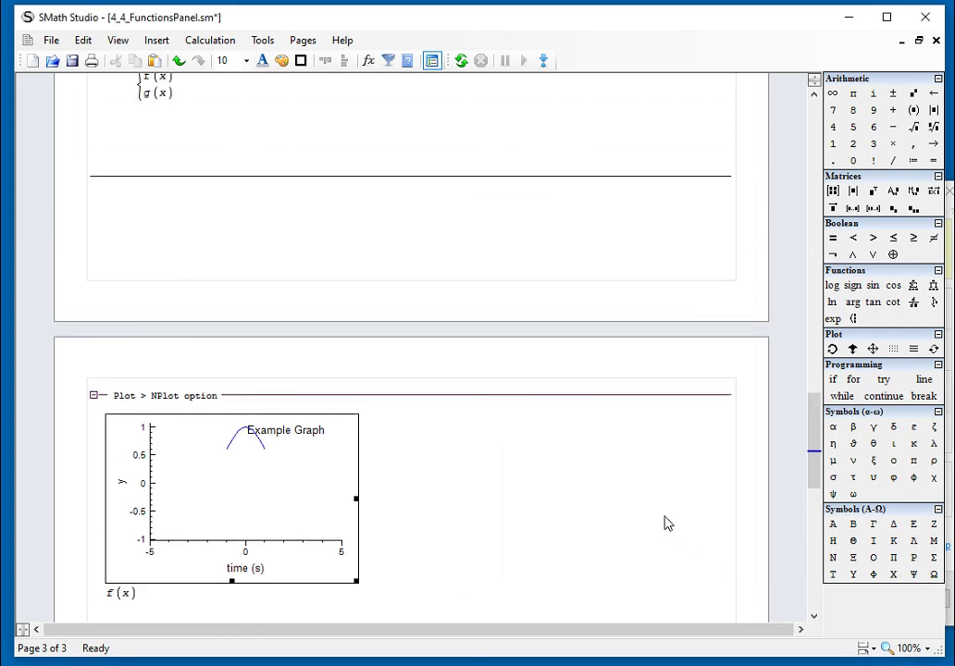
scroll(664, 524, "down", 2)
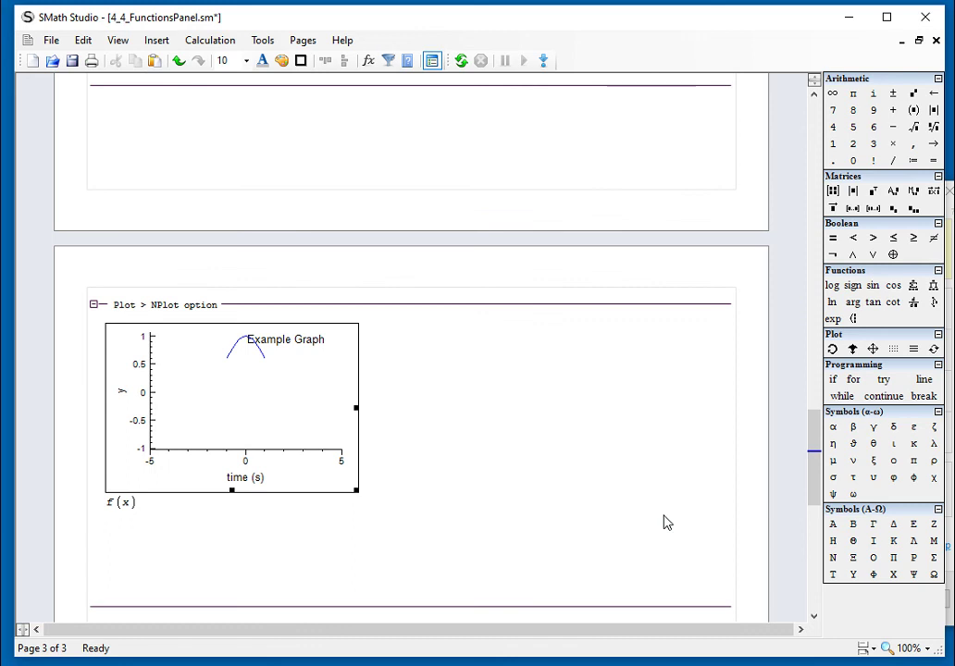
left_click(664, 518)
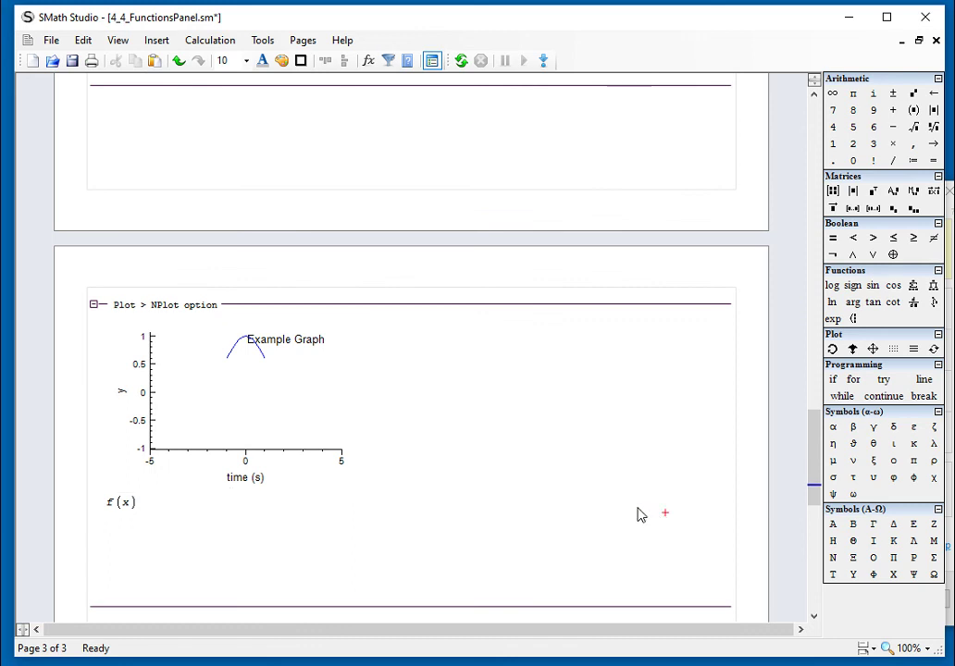
scroll(638, 514, "up", 2)
left_click(287, 476)
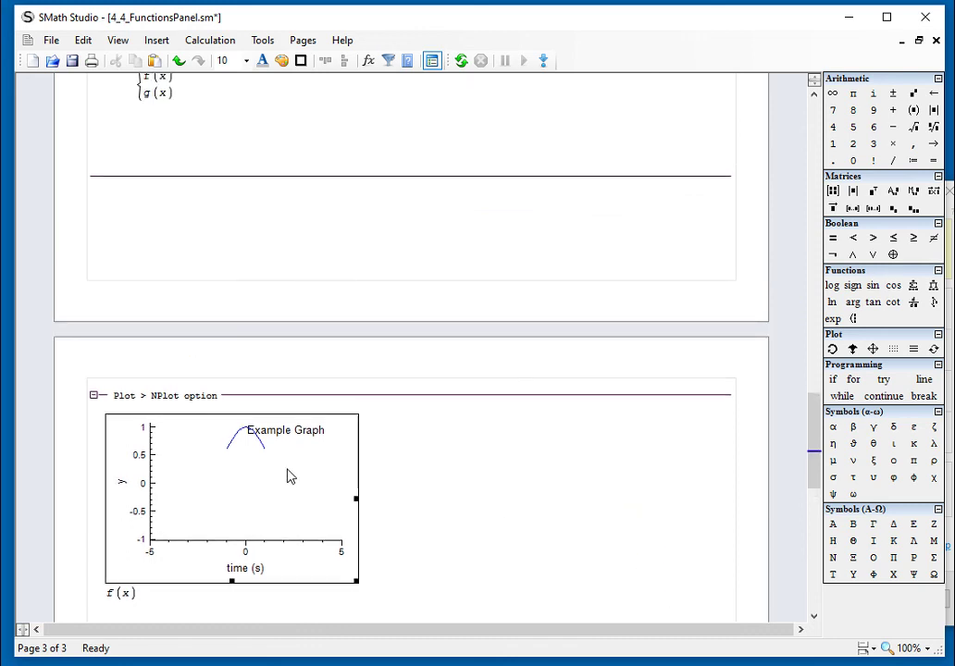
scroll(518, 494, "up", 14)
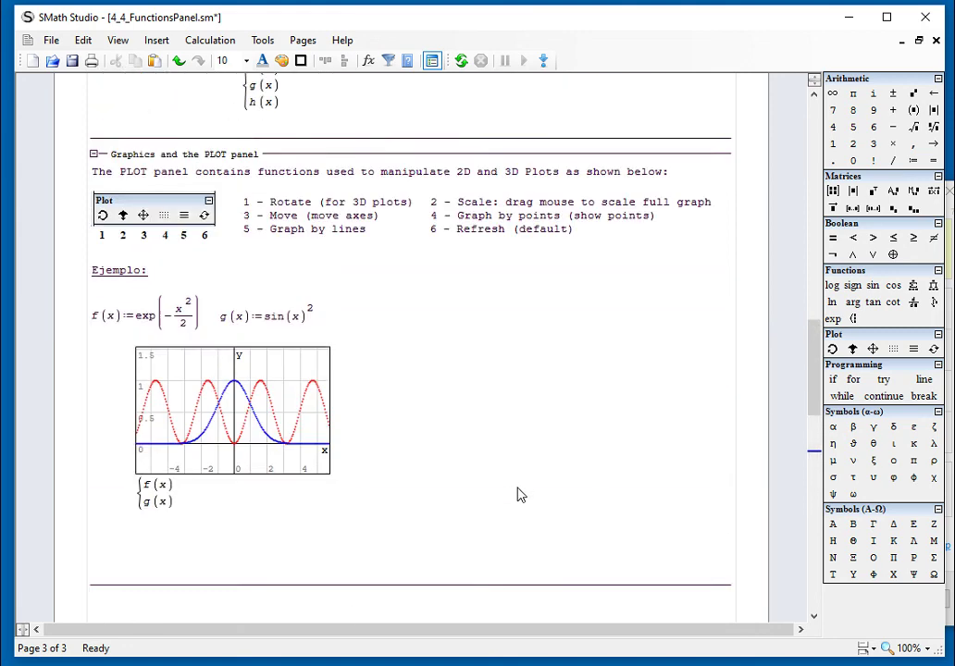
scroll(518, 494, "up", 15)
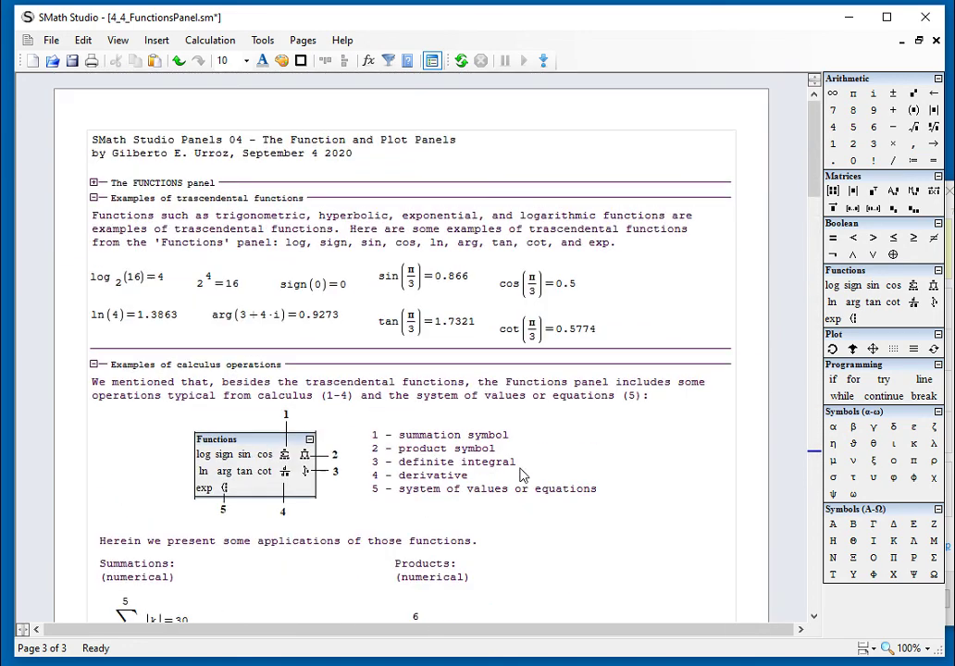